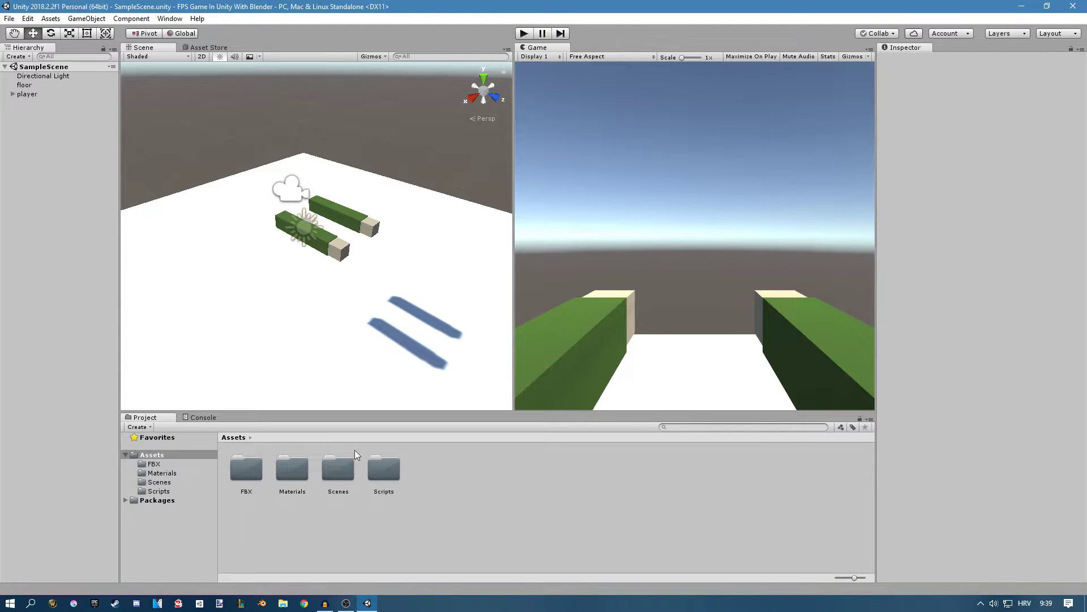
Create a new folder named Animator in the project's Assets folder
right_click(443, 484)
mouse_move(476, 218)
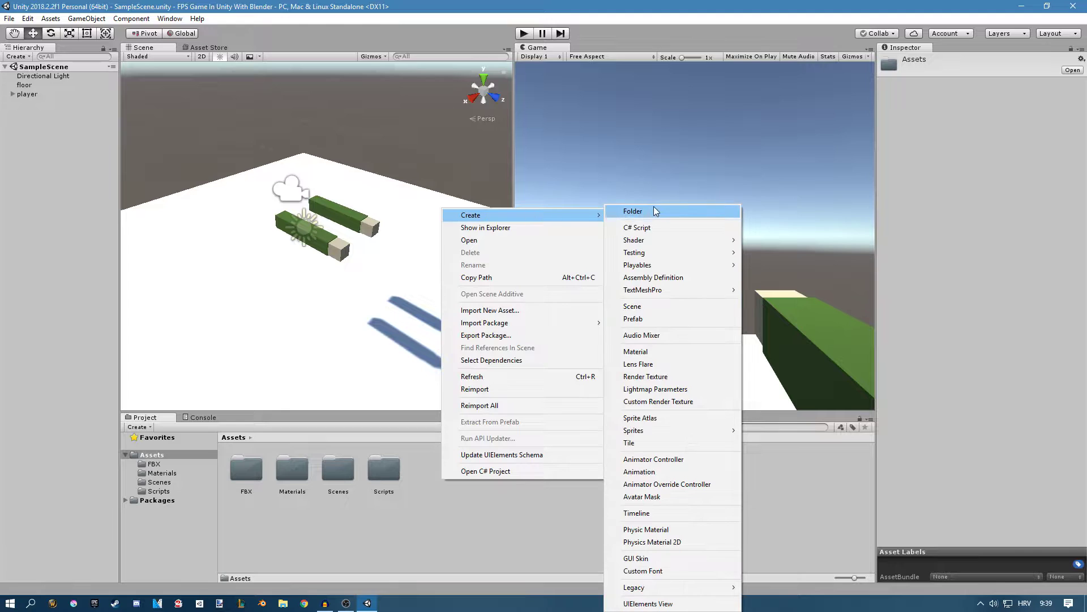
click(659, 211)
text(Anima)
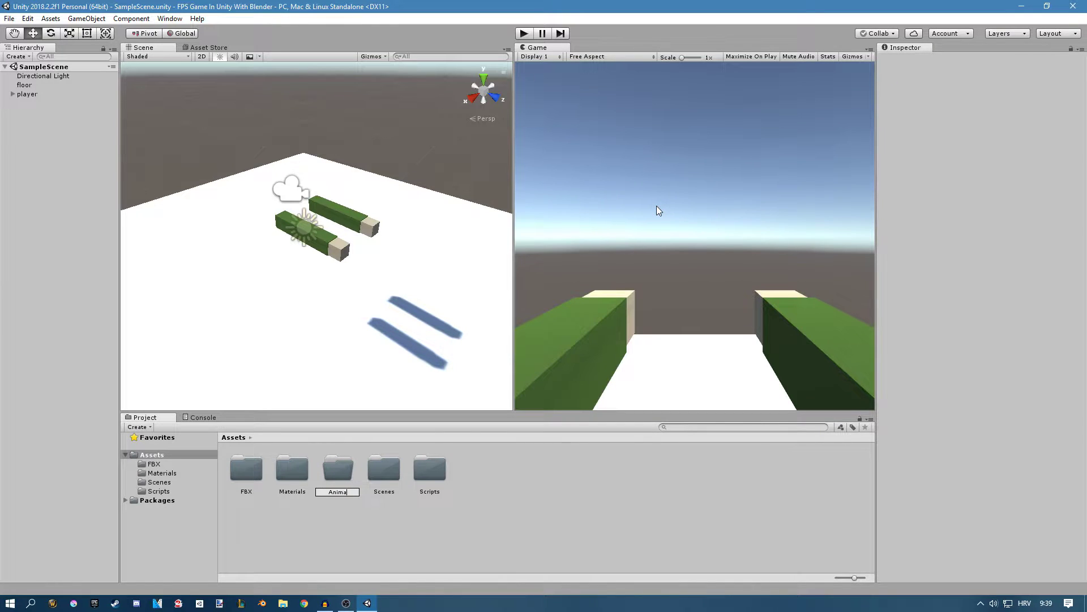
text(tor)
key(Return)
Create an Animator Controller named player_animator inside the Animator folder
double_click(338, 468)
right_click(255, 464)
mouse_move(316, 201)
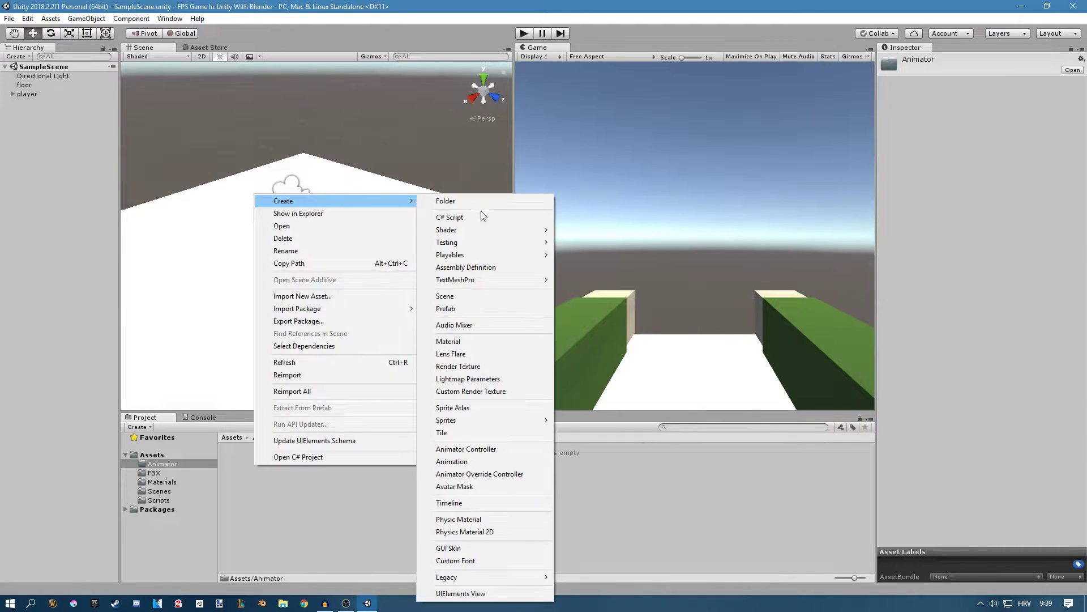
click(467, 448)
text(pla)
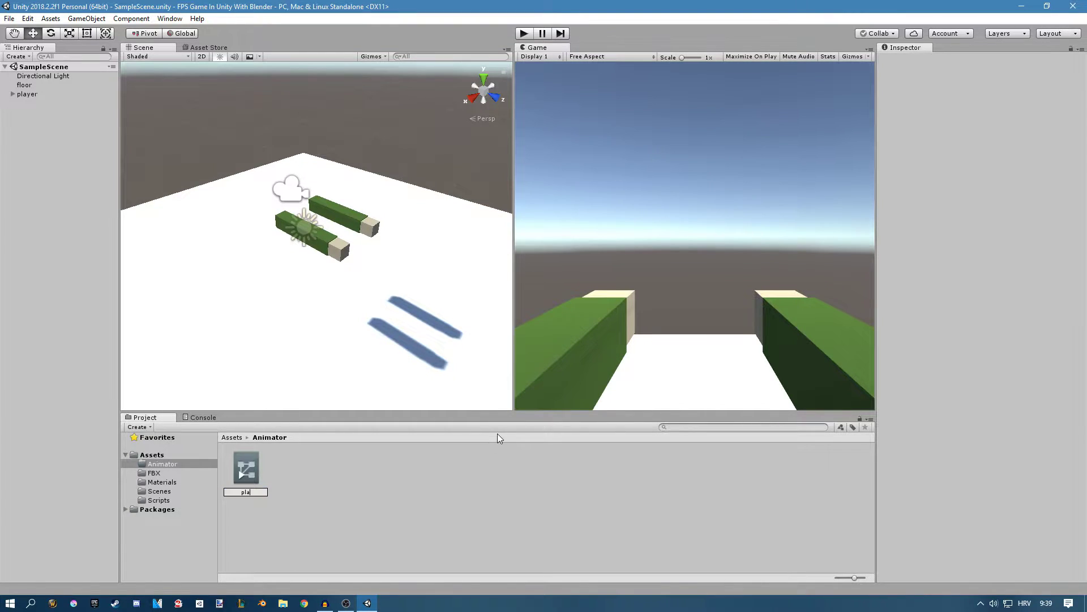
text(yer_animator)
key(Return)
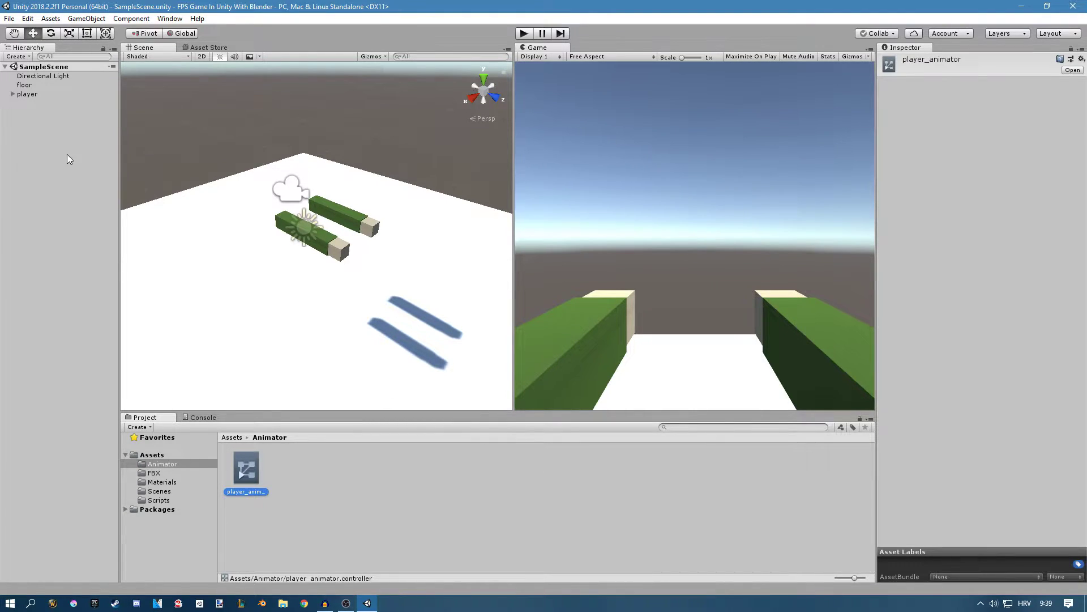
Open player_animator for editing, place the Animator view between Scene and Asset Store, and narrow its layer list
double_click(245, 468)
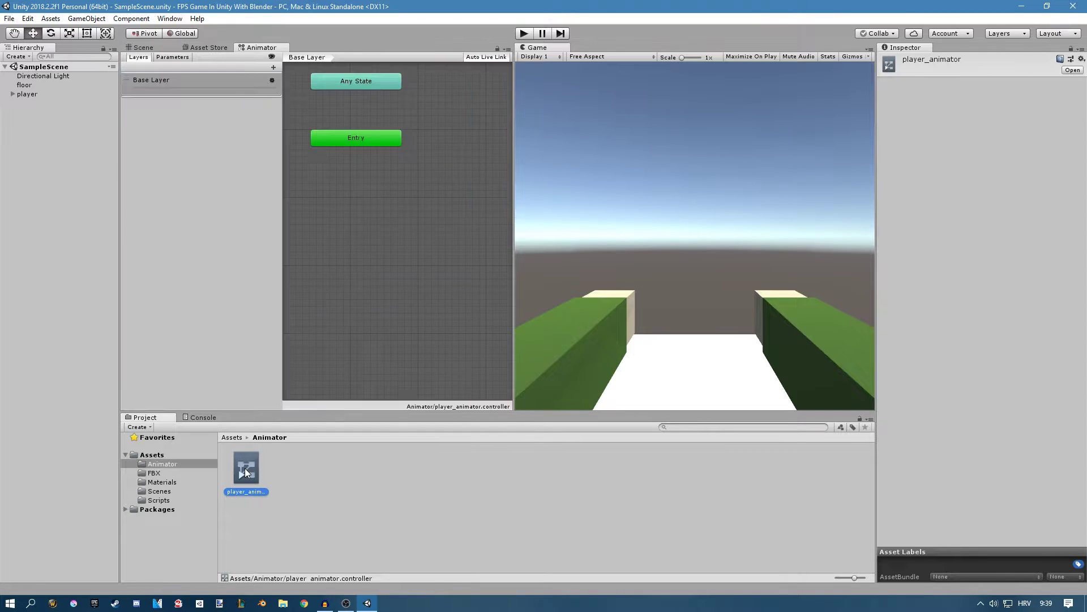
click(262, 50)
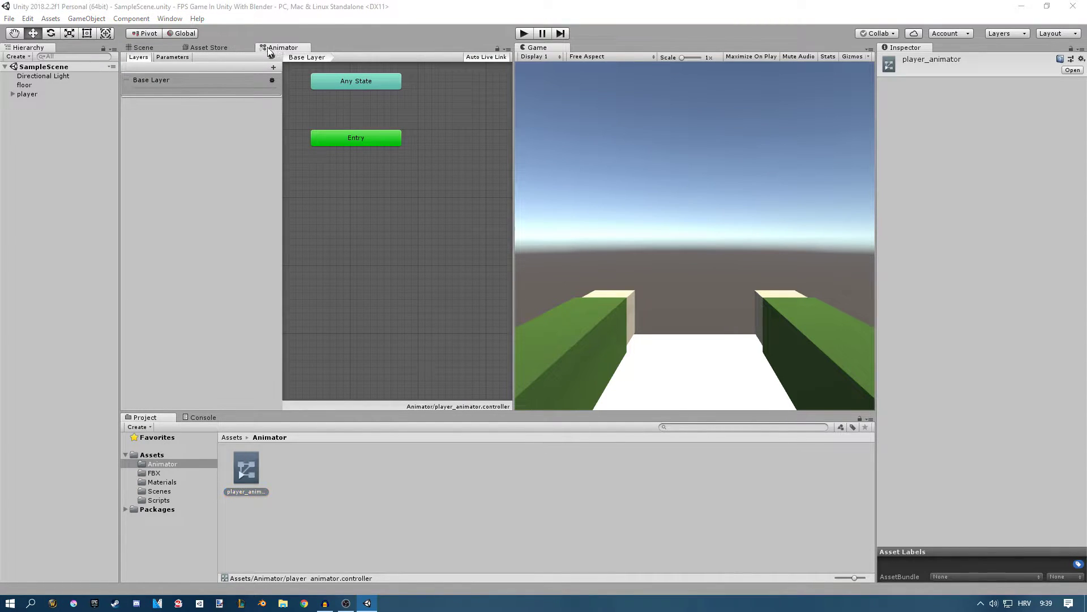
drag(267, 50, 201, 56)
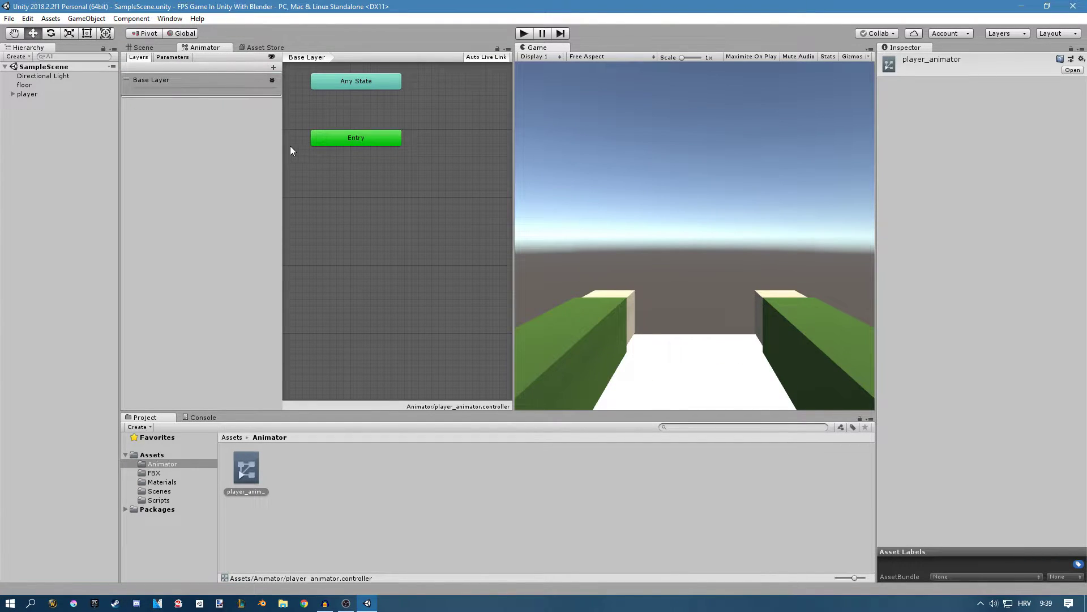
drag(282, 150, 217, 374)
Add the idle_knife and walk_knife animations from the FBX folder as states below Entry, with idle_knife first
click(154, 473)
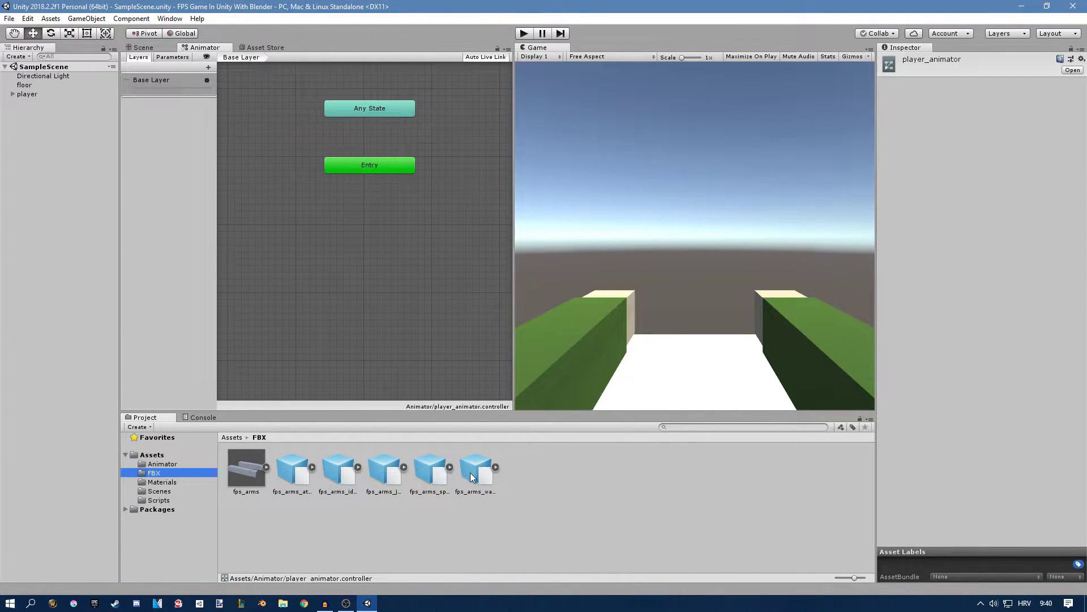
click(340, 470)
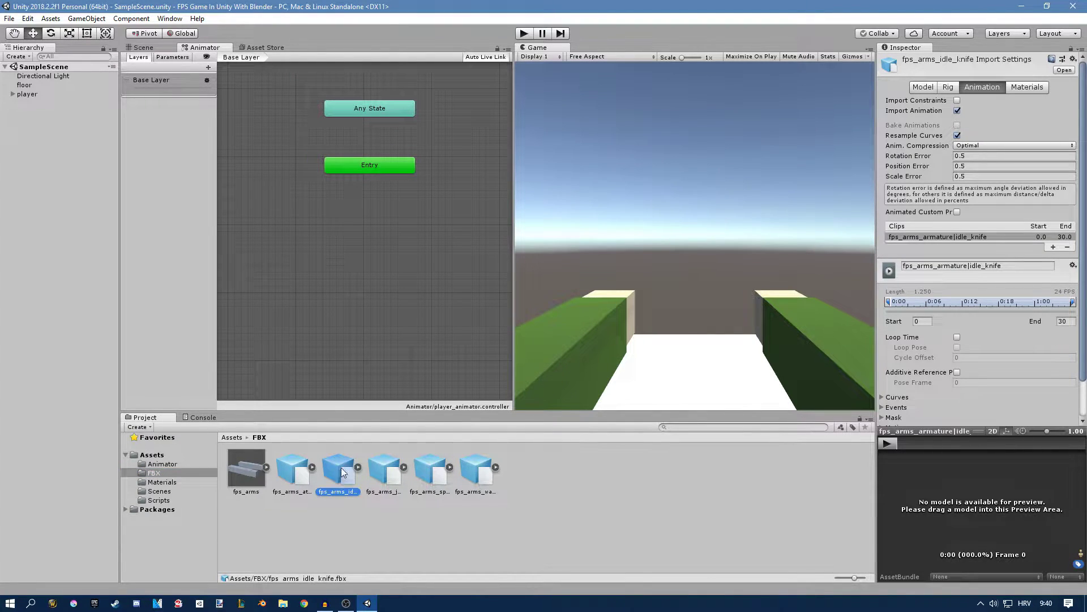
drag(339, 470, 322, 207)
drag(477, 473, 365, 289)
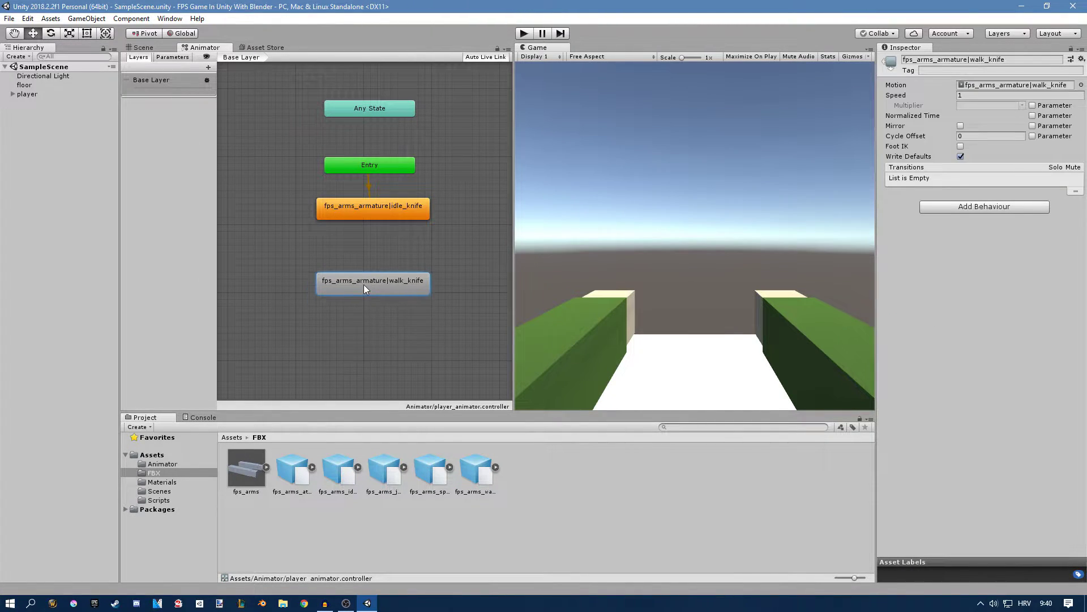
drag(366, 210, 366, 217)
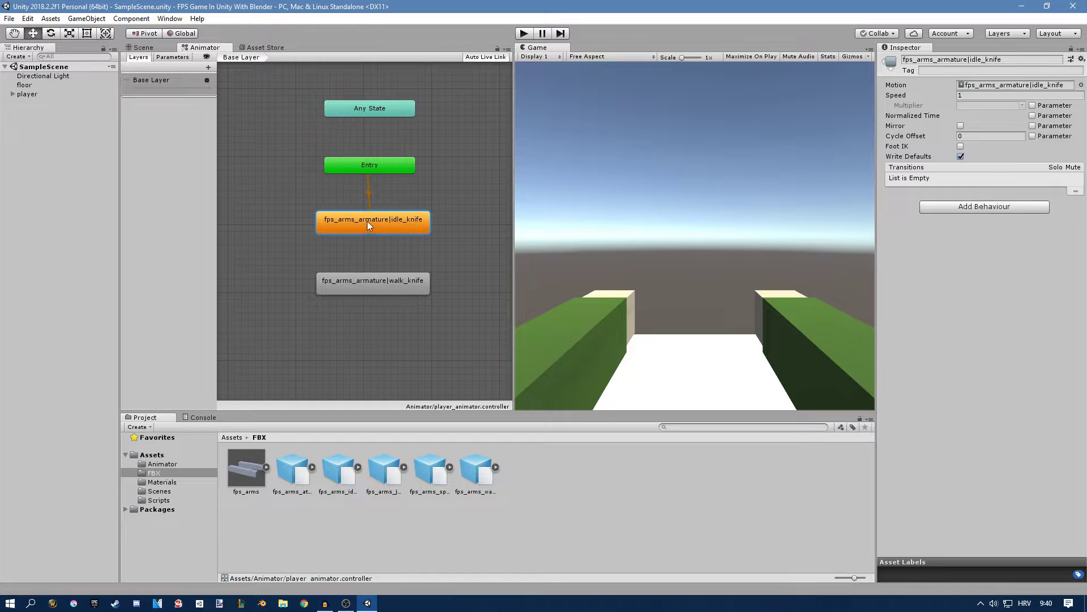
drag(367, 221, 365, 212)
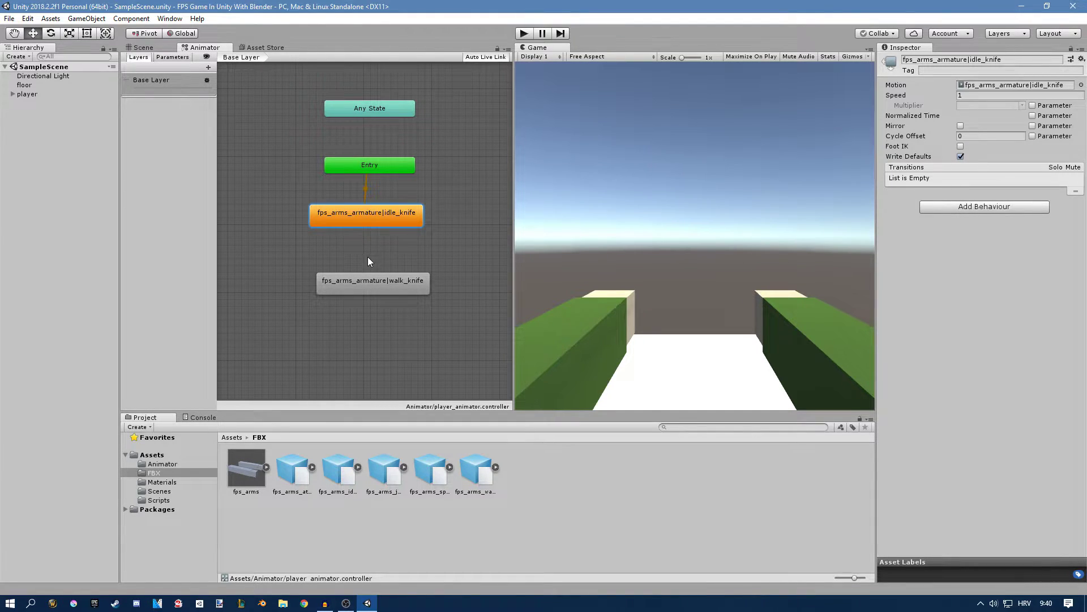
Assign player_animator as the Animator controller of the player's fps_arms object
click(12, 94)
click(31, 102)
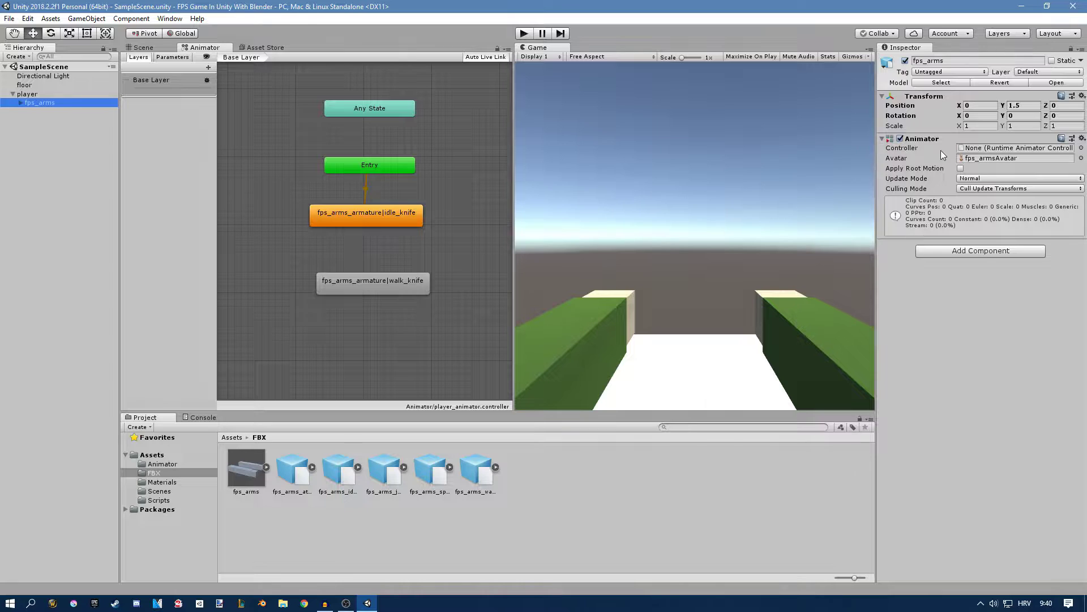
click(163, 464)
drag(243, 465, 1002, 148)
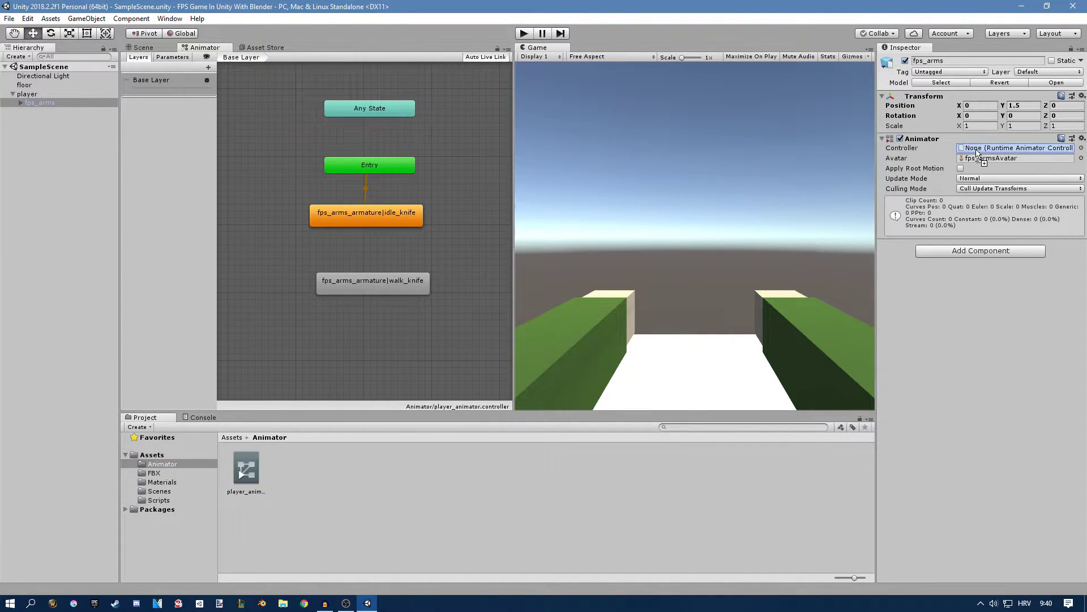
Run the game to check the arms' idle animation, and stop play mode
click(526, 36)
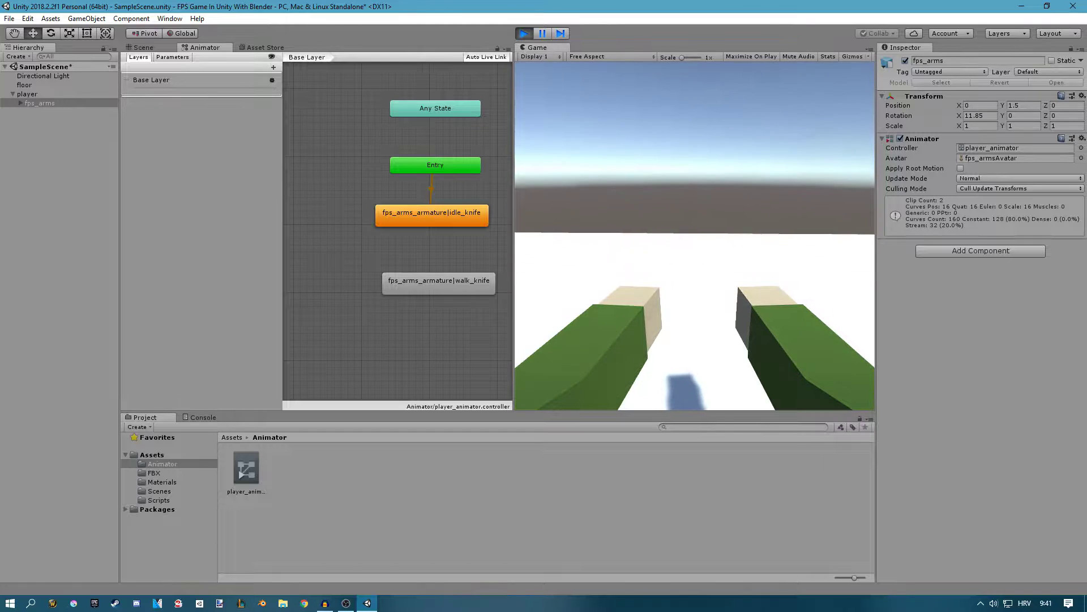
key(super)
click(526, 34)
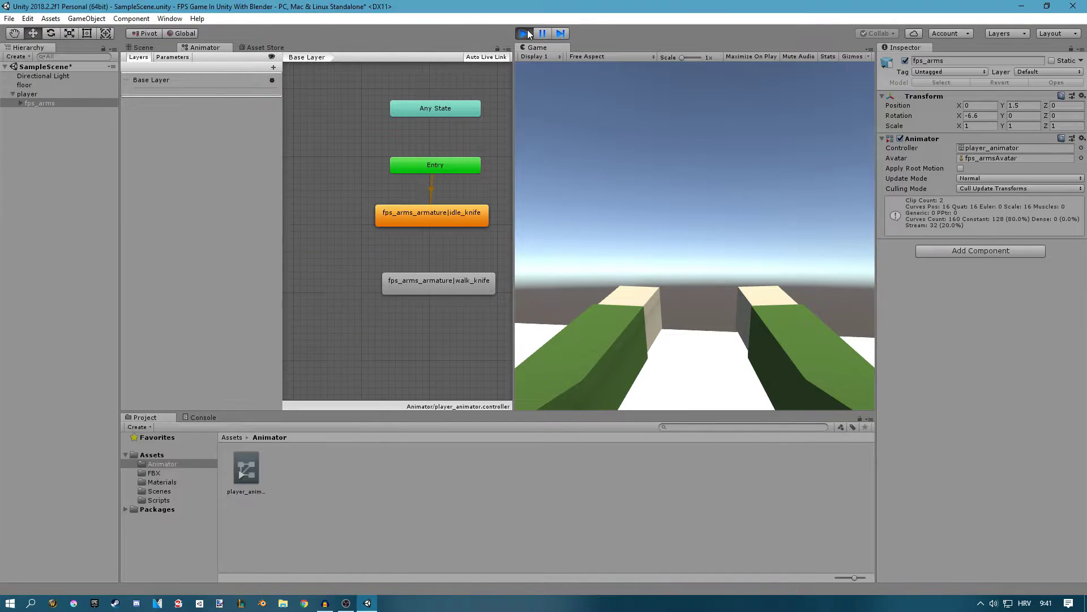
Enable Loop Time for the fps_arms_idle_knife clip in the FBX folder and apply the import settings
click(170, 473)
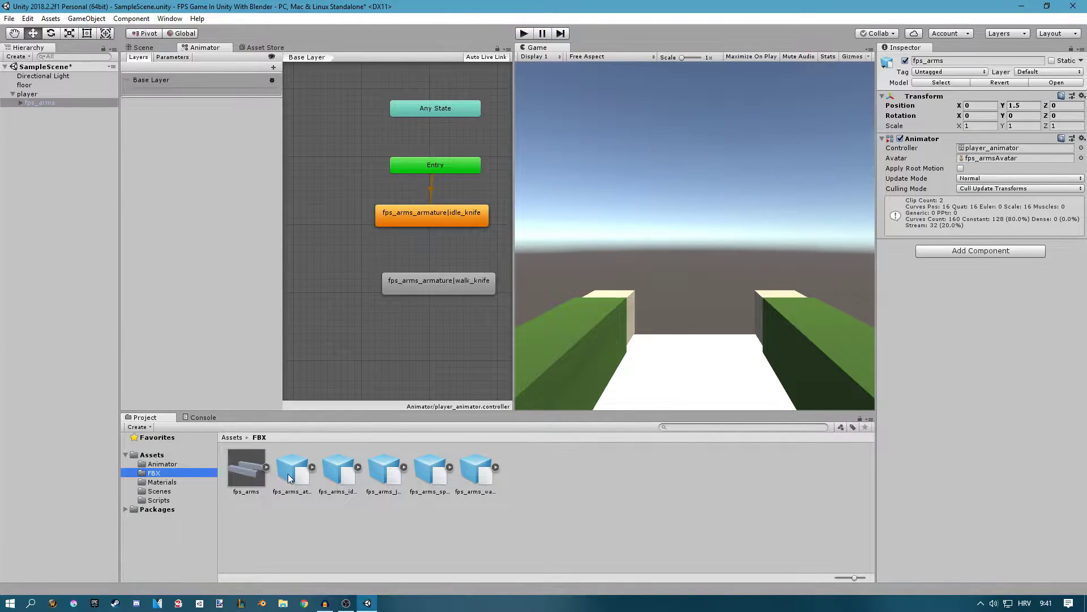
click(334, 471)
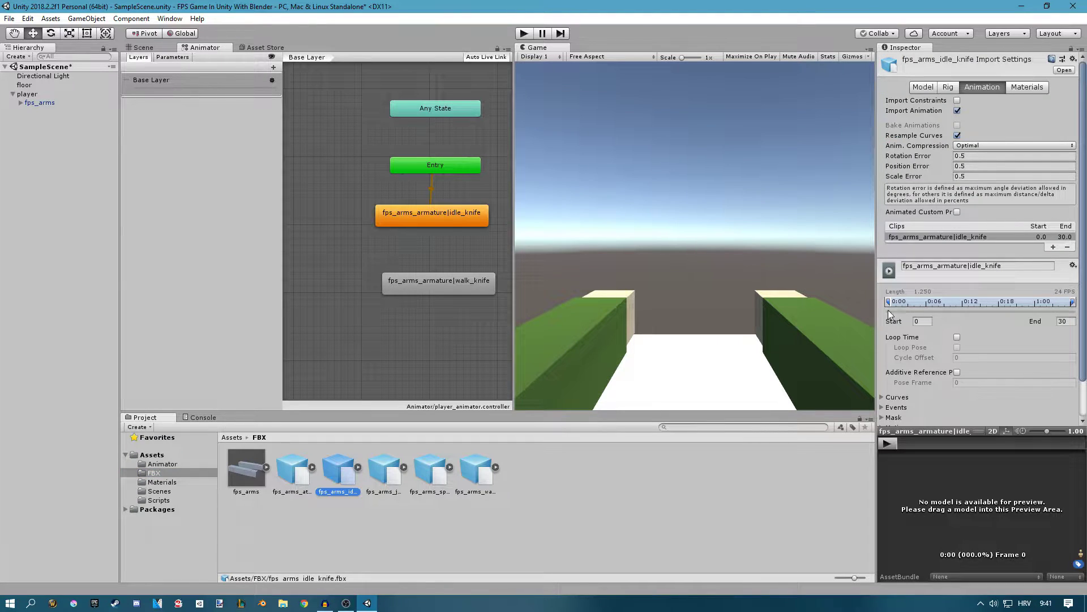
click(957, 337)
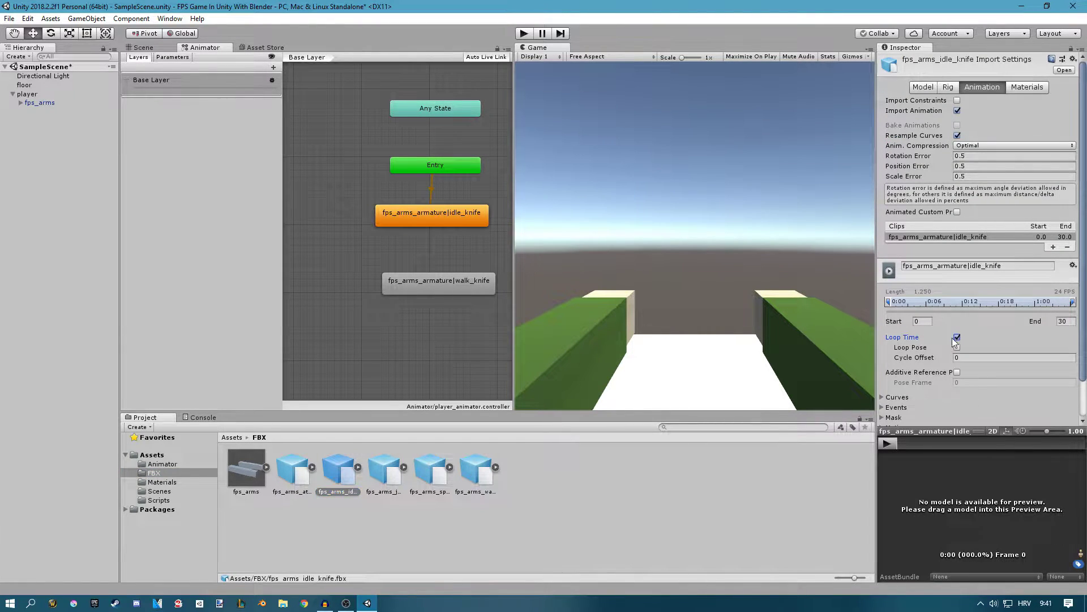
scroll(989, 358, down, 2)
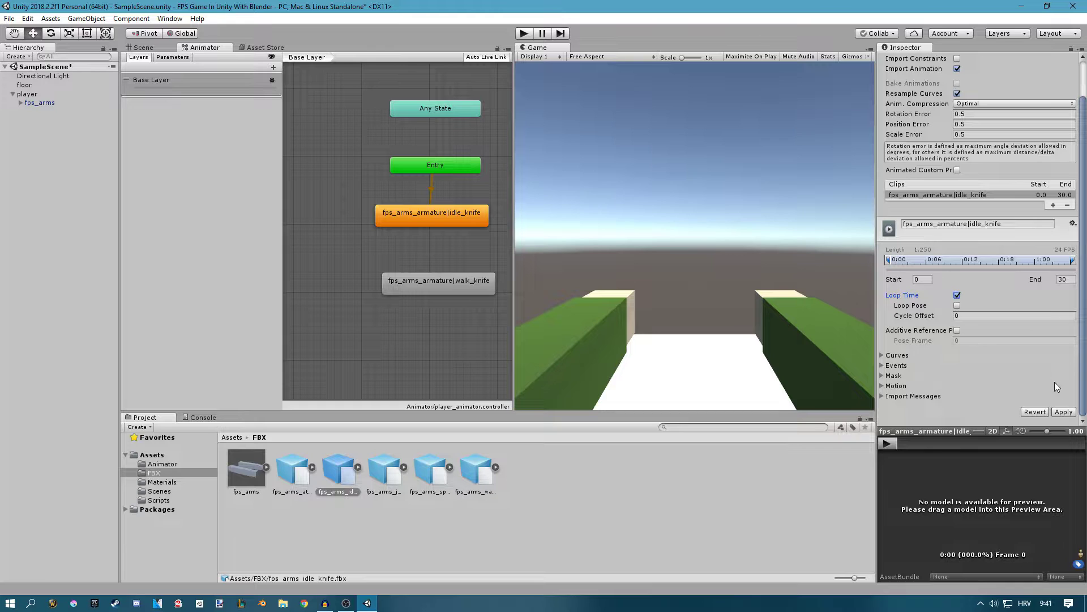
click(1063, 412)
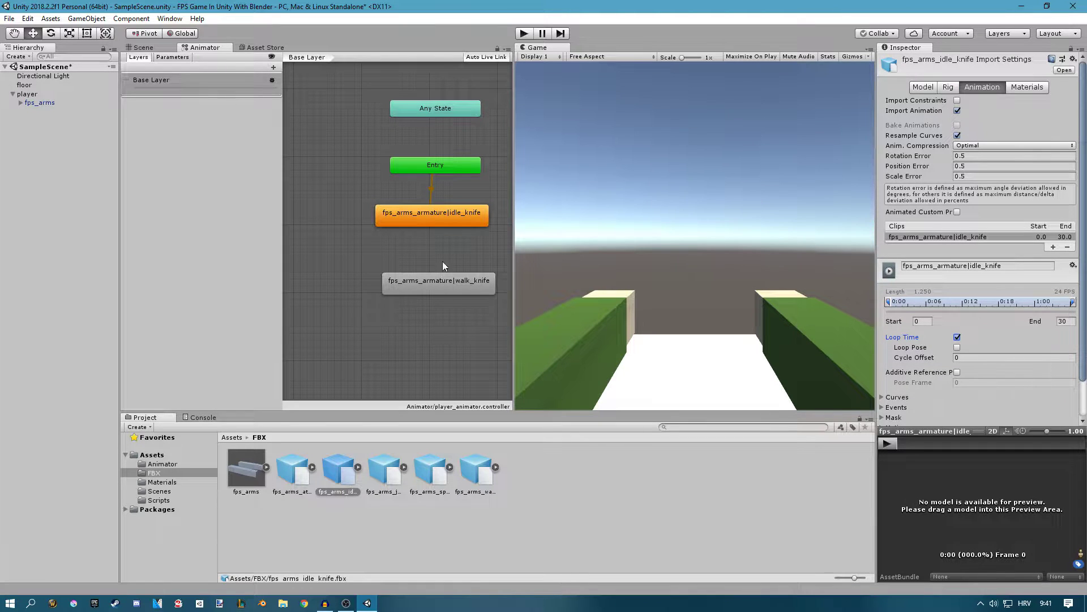
Test in play mode whether the idle animation loops, and return to editing
click(524, 33)
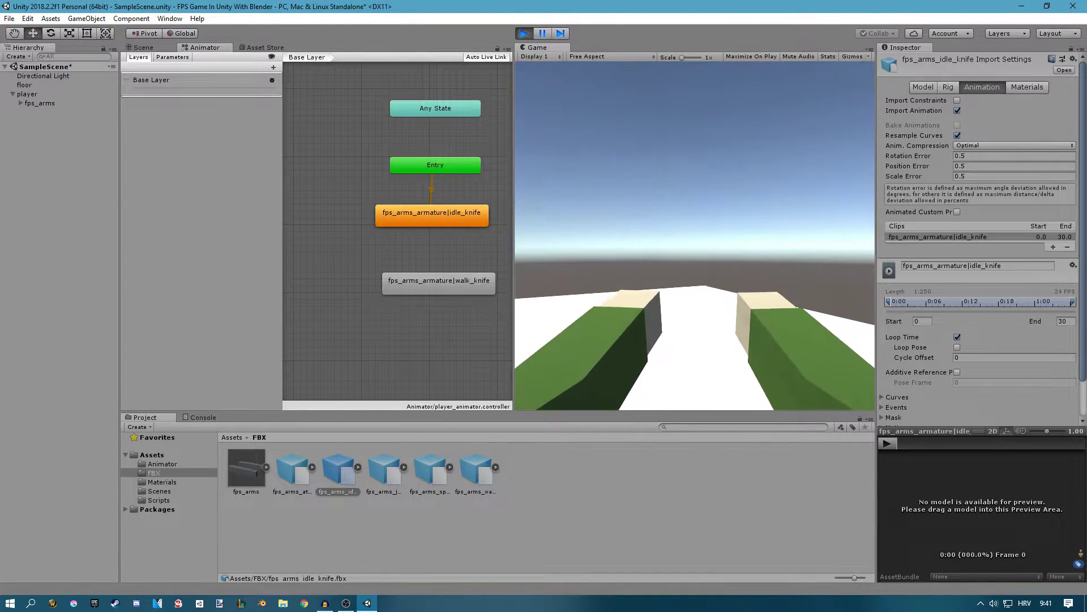
key(super)
click(524, 33)
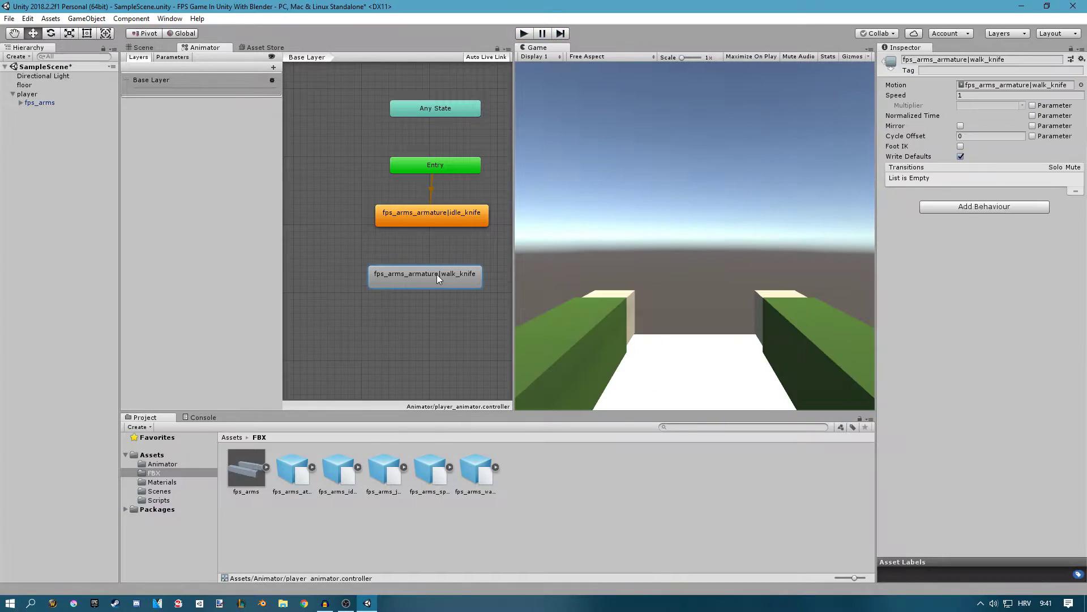
Move the walk_knife state further below idle_knife and make a transition from idle_knife to walk_knife
drag(437, 275, 445, 302)
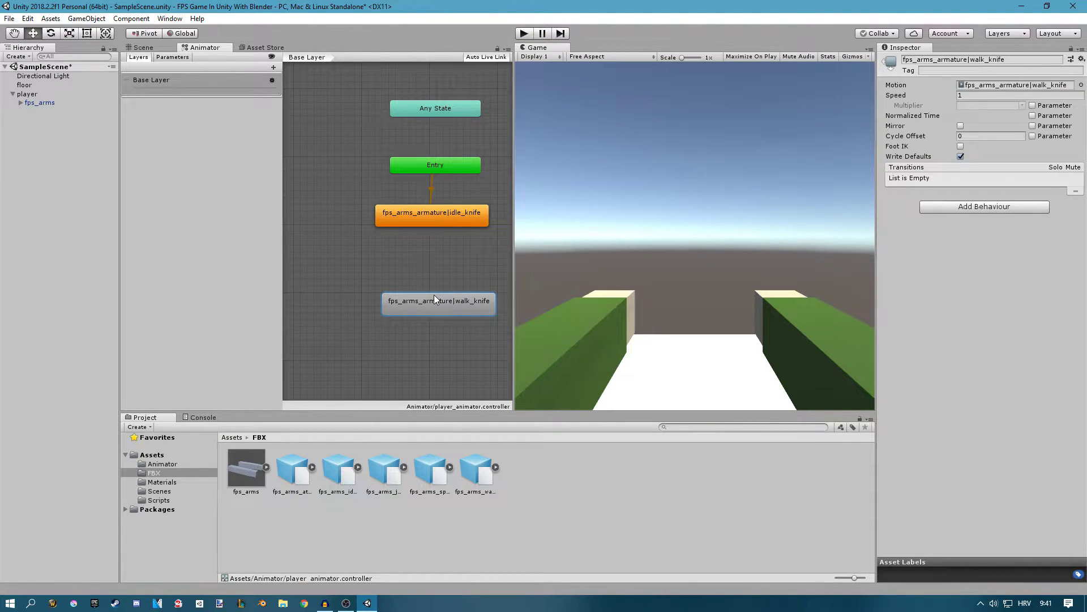
right_click(425, 214)
click(408, 214)
right_click(409, 215)
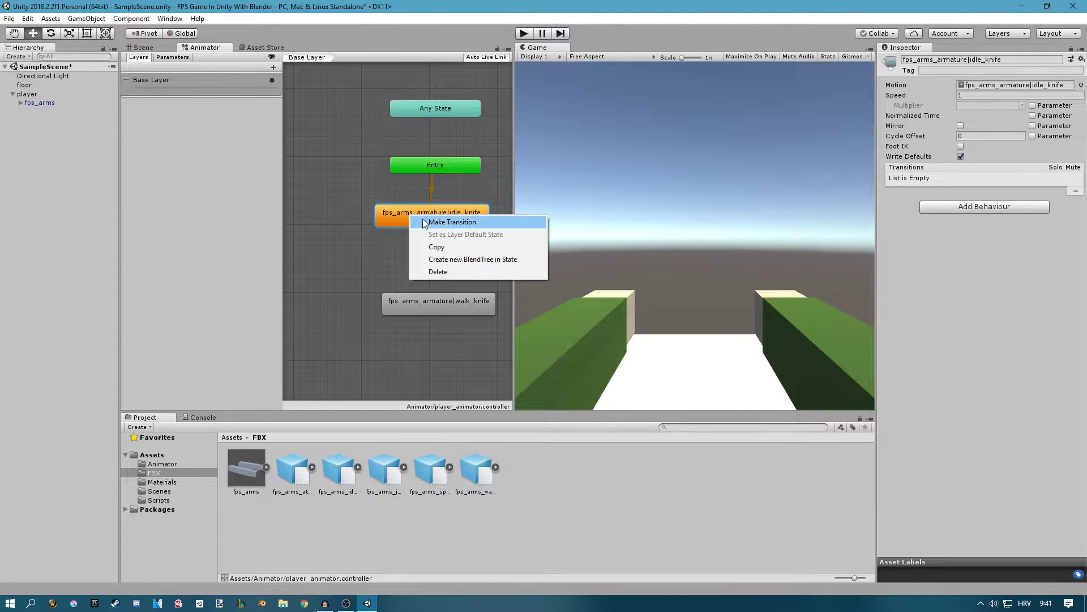
click(430, 222)
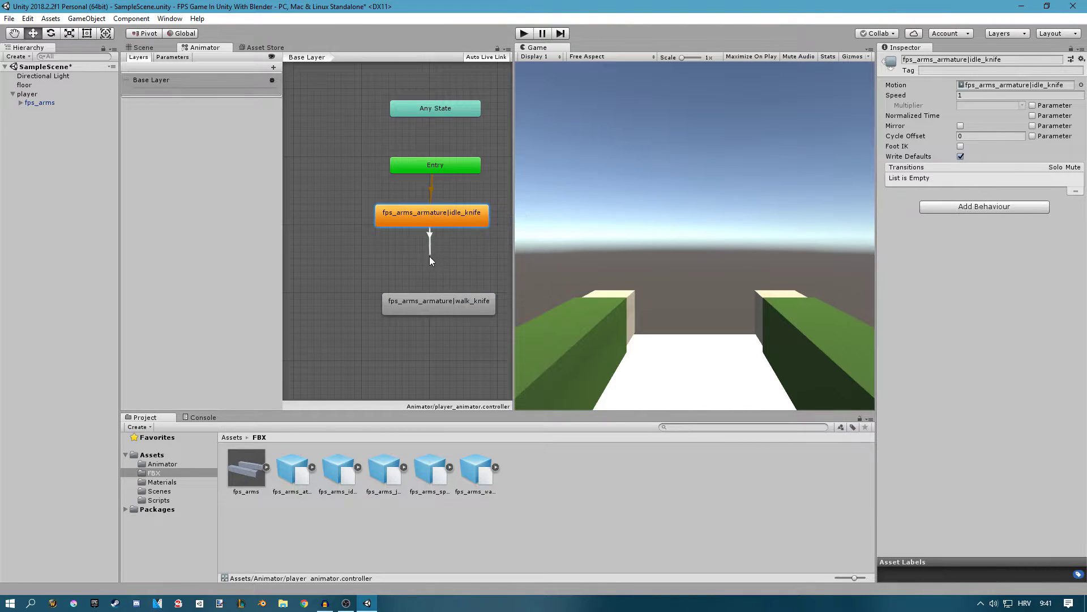
click(420, 305)
drag(429, 304, 416, 304)
Make a return transition from walk_knife to idle_knife, and select the idle_knife to walk_knife transition
right_click(447, 304)
click(470, 311)
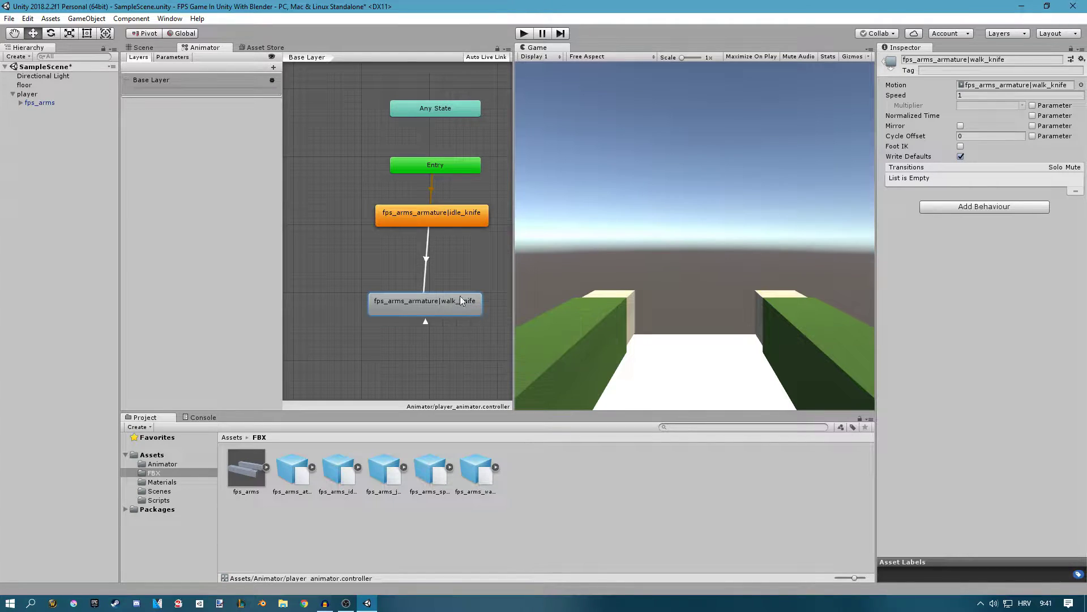
click(449, 218)
click(426, 266)
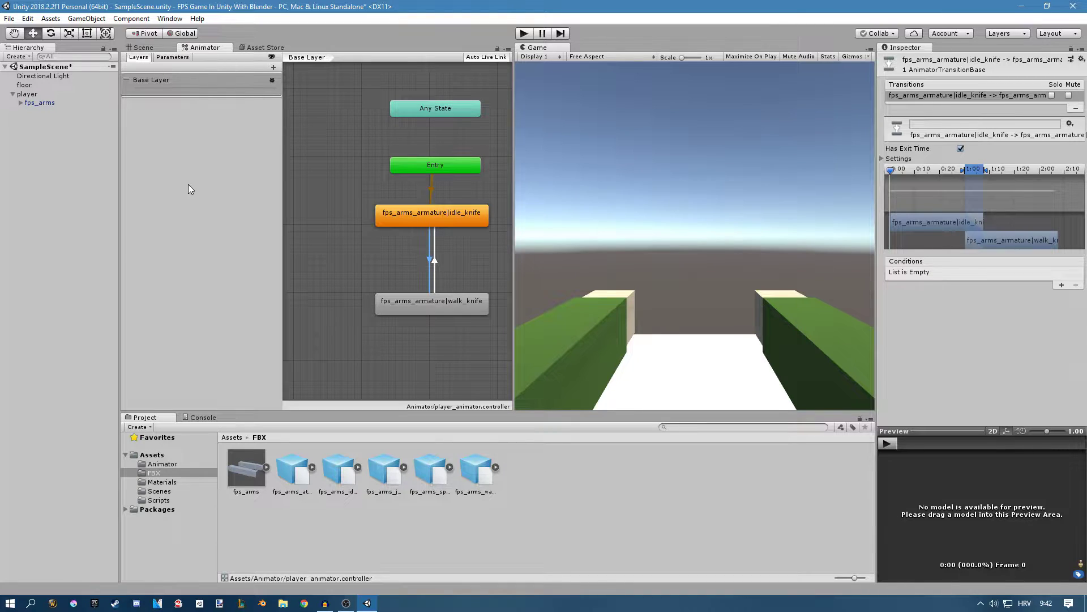
Add an Int parameter named condition to the animator controller
click(172, 58)
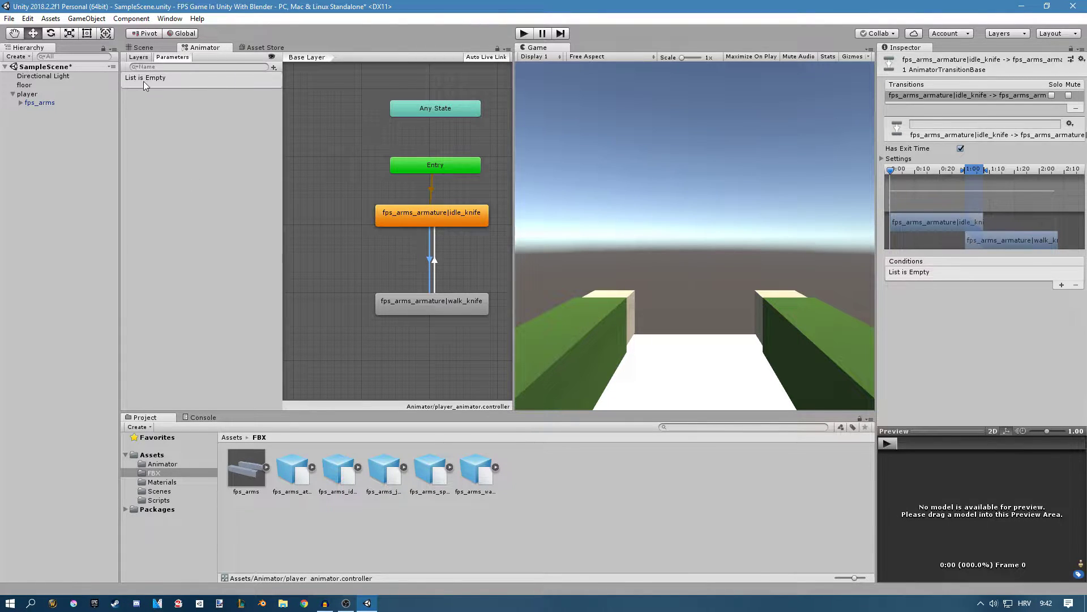
click(275, 69)
click(304, 92)
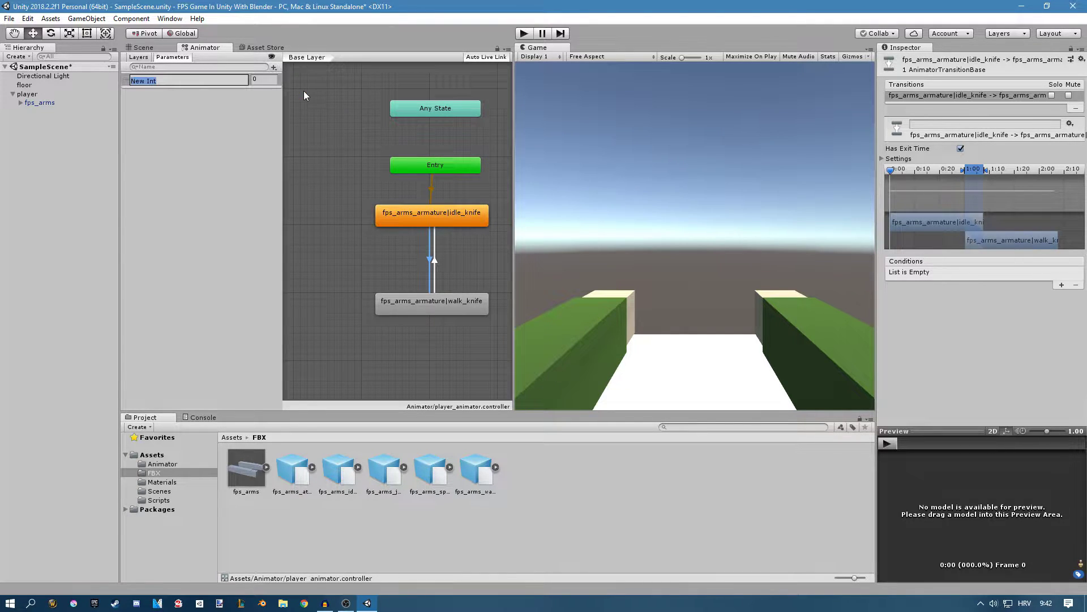
text(condition)
key(Return)
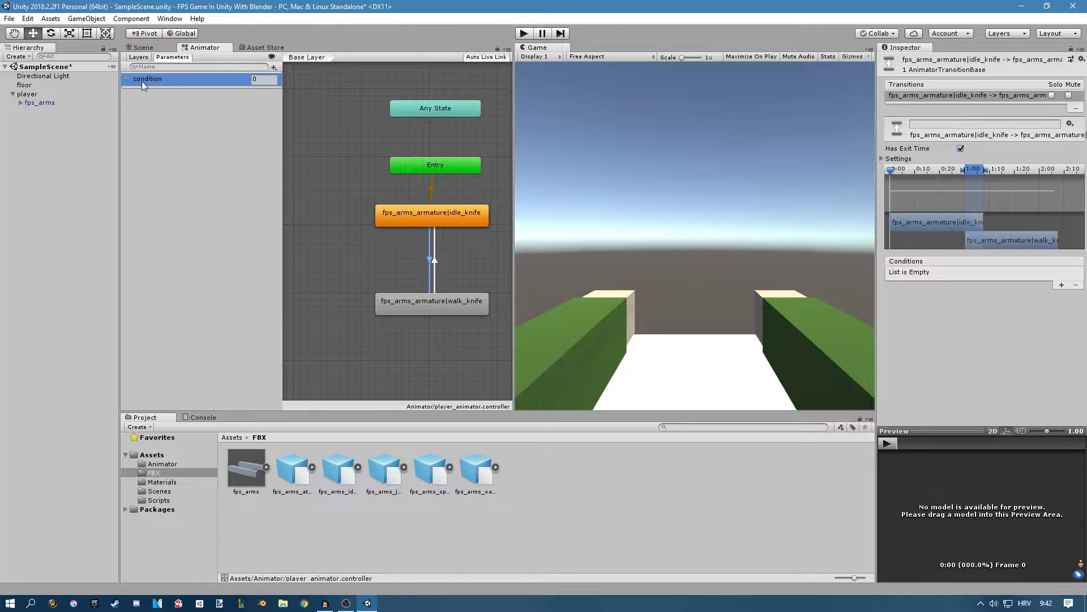
Try the value 1 for the condition parameter and restore it to 0
click(262, 81)
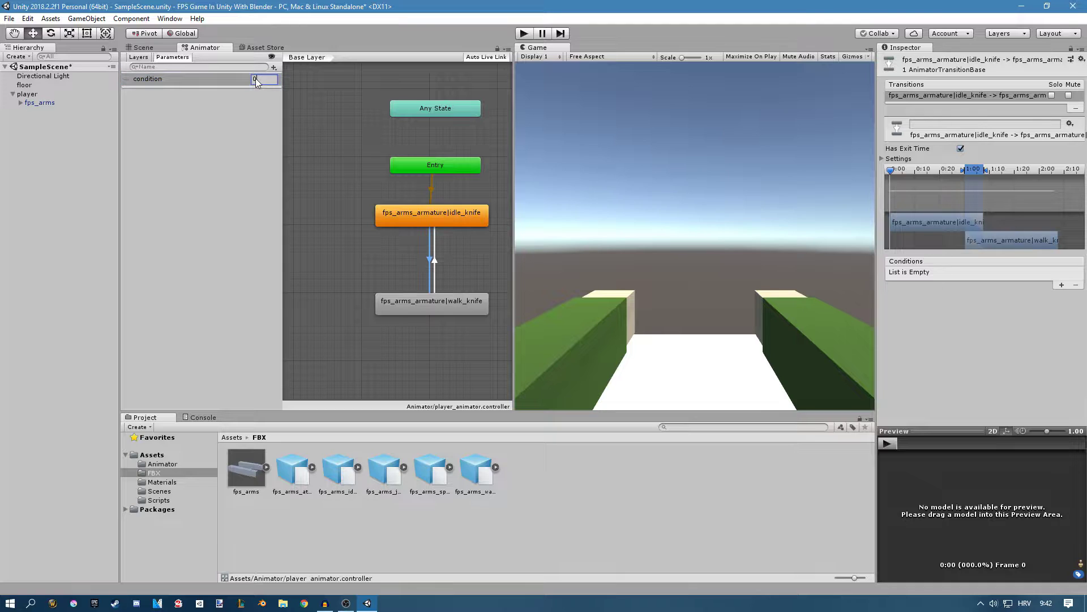
text(1)
double_click(255, 83)
key(Return)
Add a condition Equals 1 rule to the idle_knife to walk_knife transition and save the scene
scroll(433, 286, up, 3)
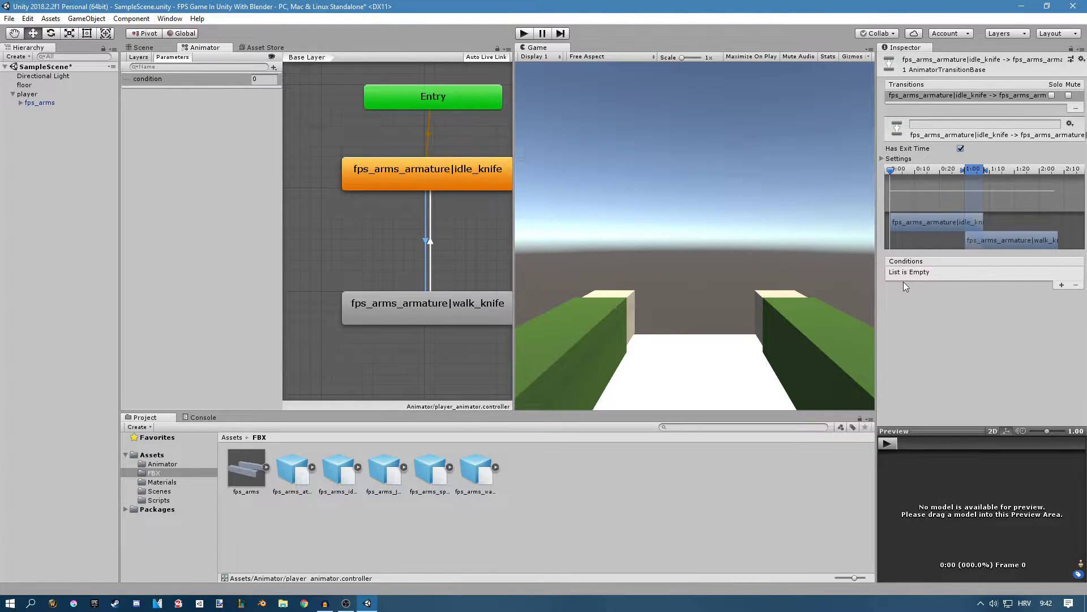
click(1062, 285)
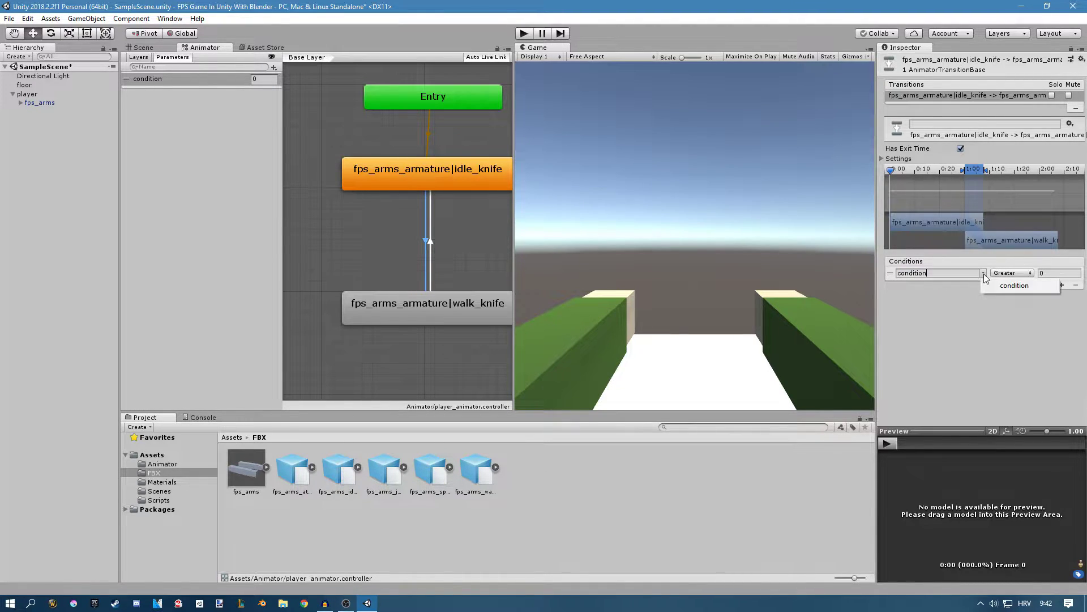
click(1008, 274)
click(1020, 309)
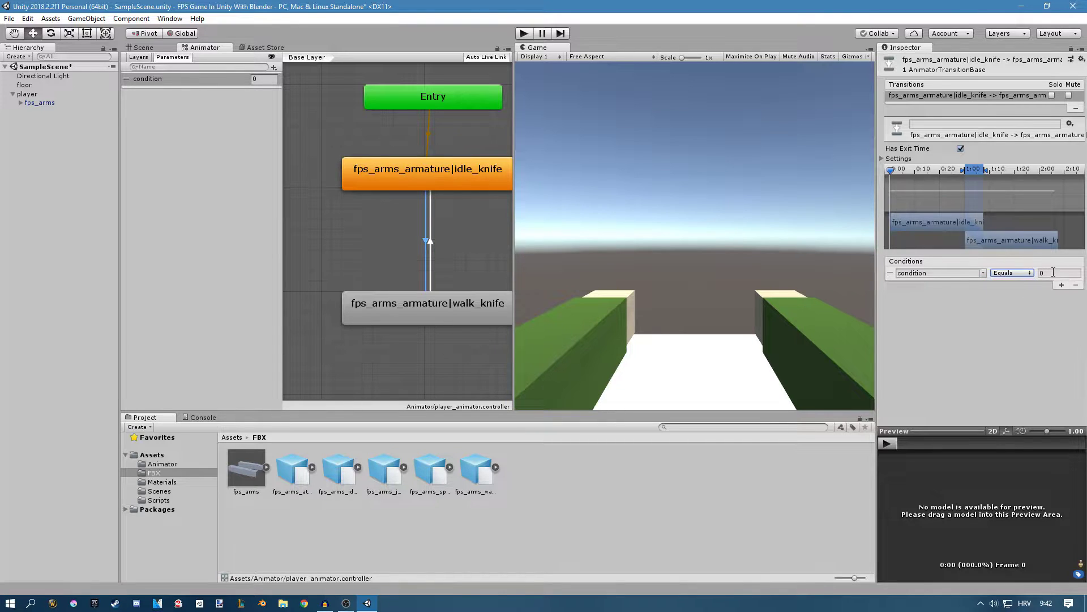
click(1054, 272)
text(1)
key(ctrl+s)
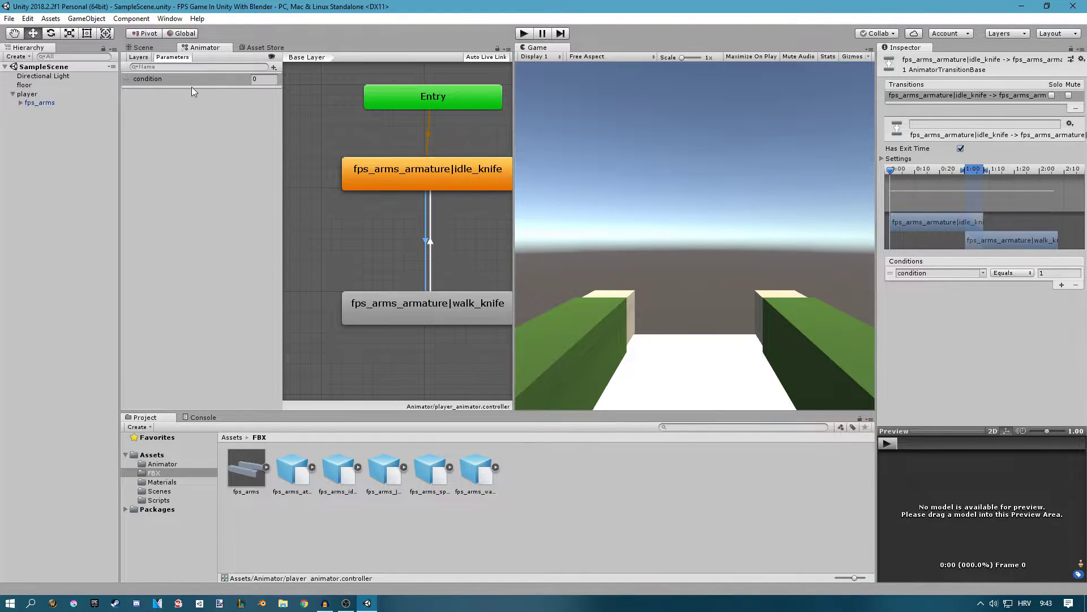
Add a condition NotEqual 1 rule to the walk_knife to idle_knife transition and narrow the parameter list
click(431, 248)
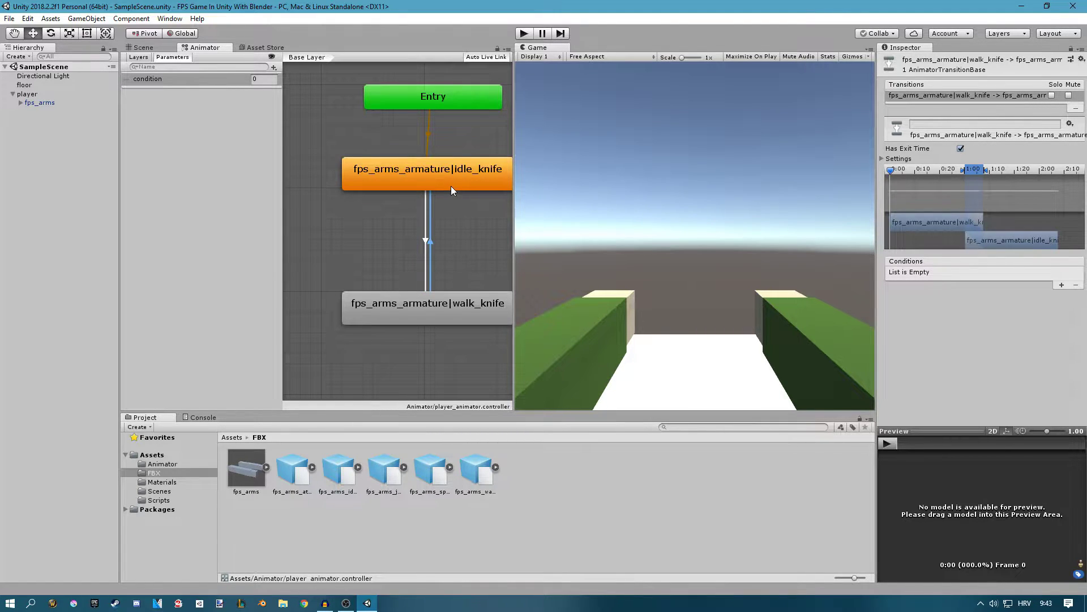
click(1060, 285)
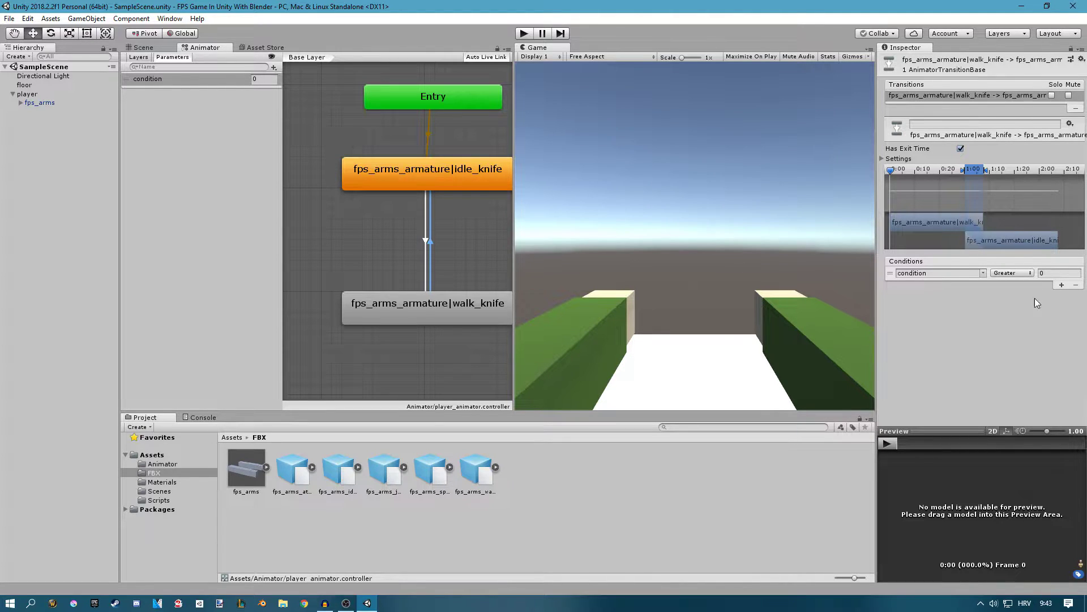
click(1017, 275)
click(1031, 320)
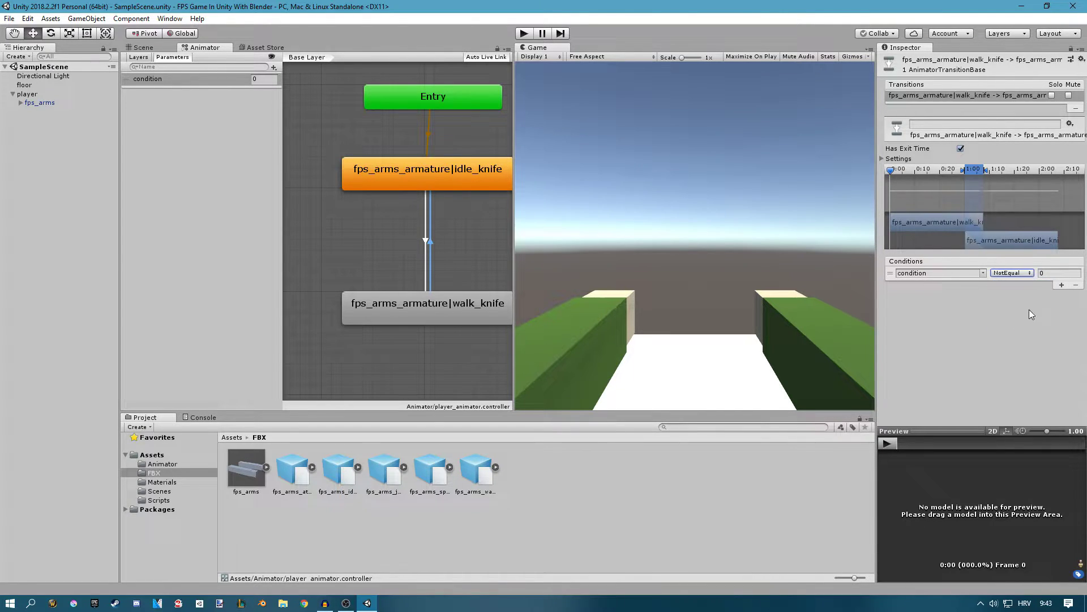
click(1053, 273)
text(1)
drag(281, 104, 152, 114)
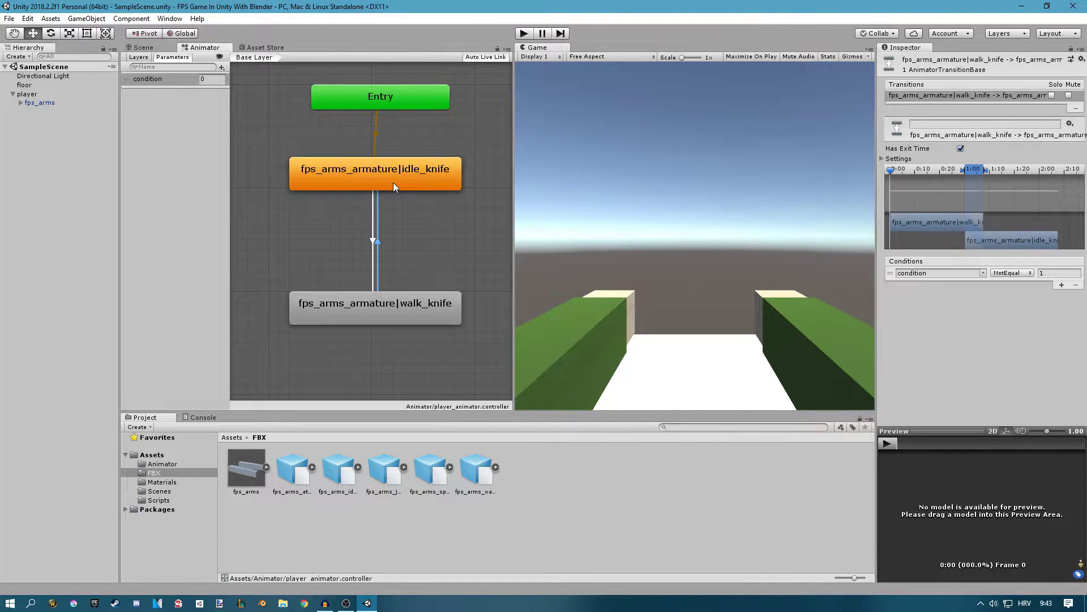
Run the game, set the condition parameter to 1 to test the walk animation, and stop the game
key(ctrl+p)
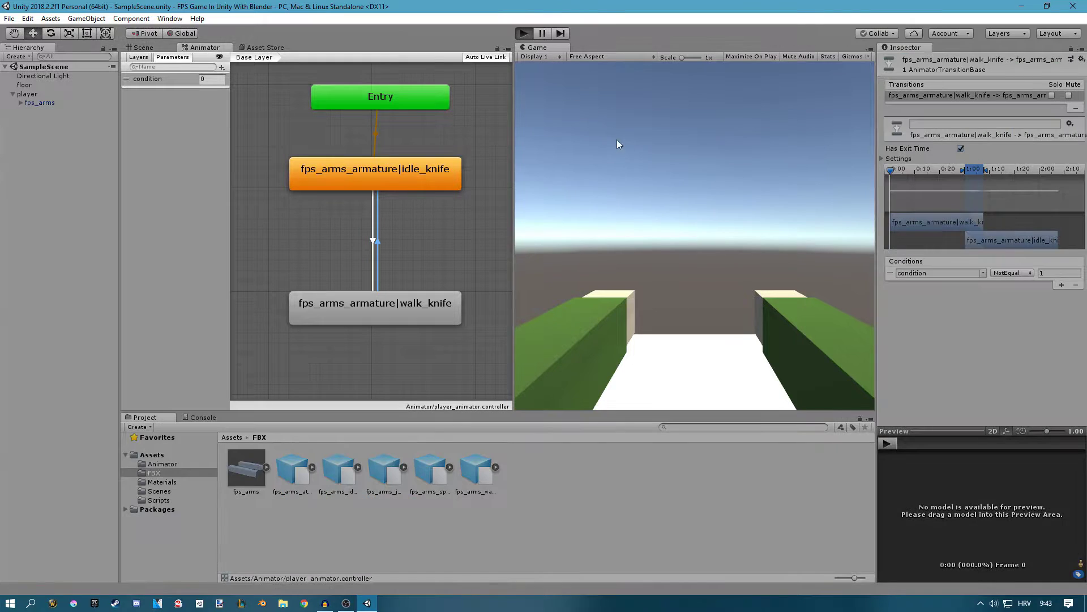
click(264, 79)
text(1)
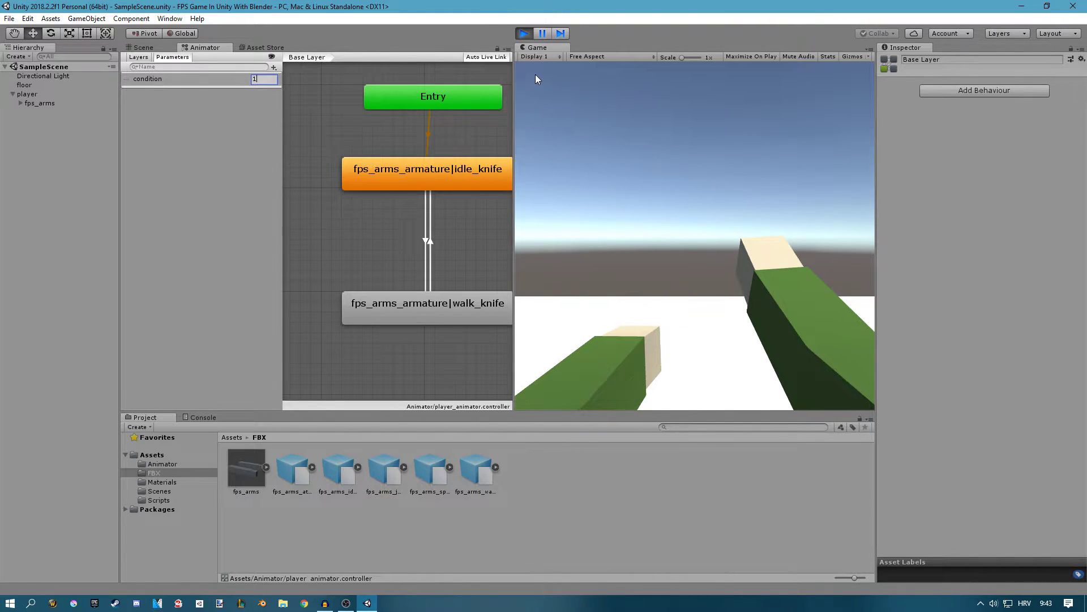
click(523, 34)
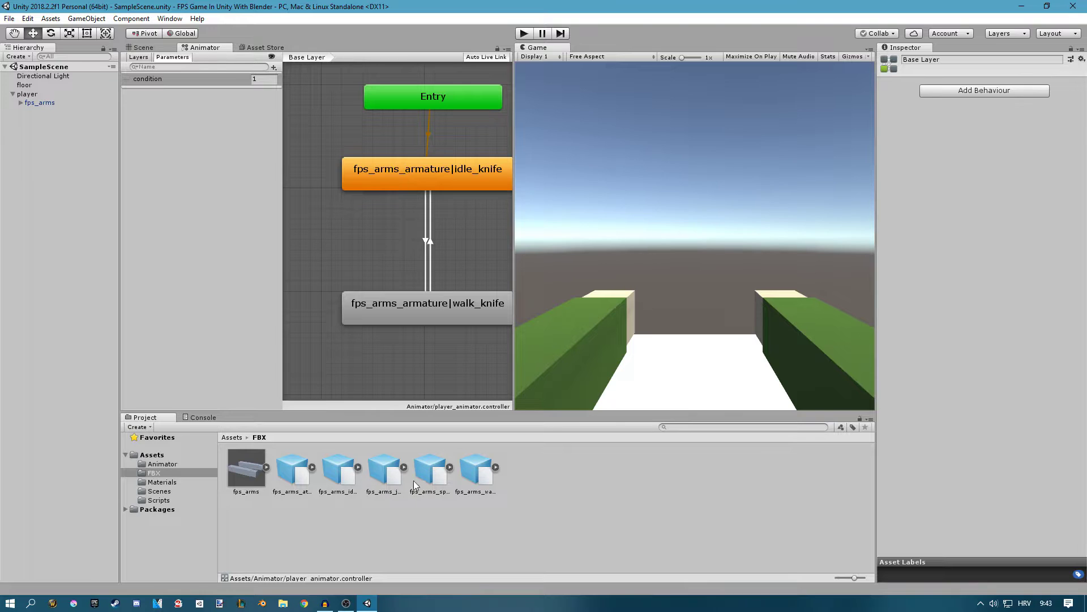
Enable Loop Time for the fps_arms_walk_knife animation clip and apply the import settings
click(476, 470)
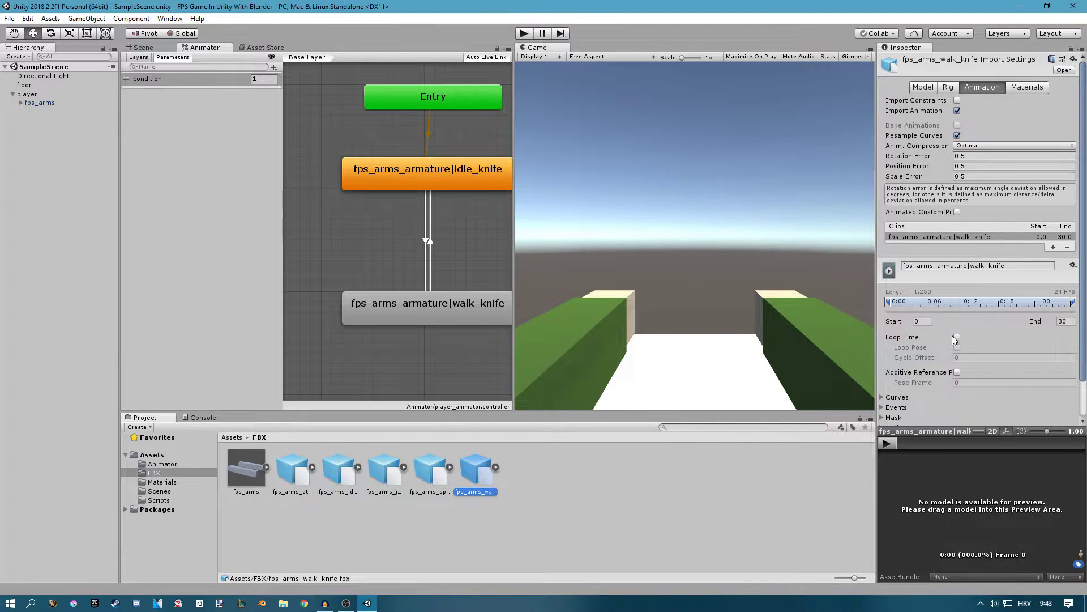
click(957, 337)
scroll(1039, 394, down, 2)
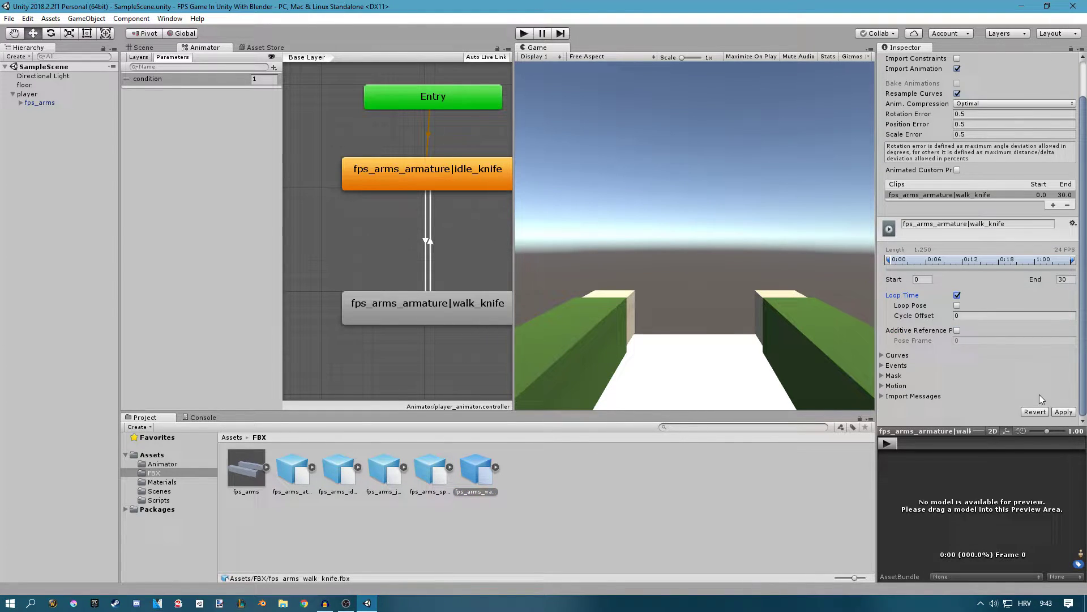
click(1062, 412)
Run the game, switch the condition parameter to 0 and back to 1 to test the transitions, and stop the game
click(525, 34)
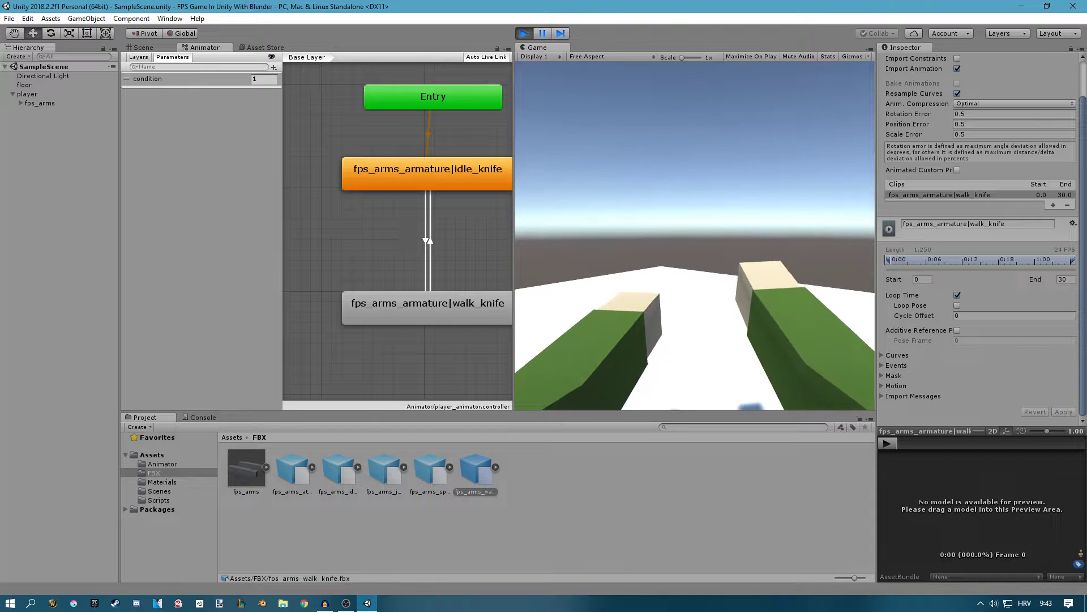
key(super)
click(423, 121)
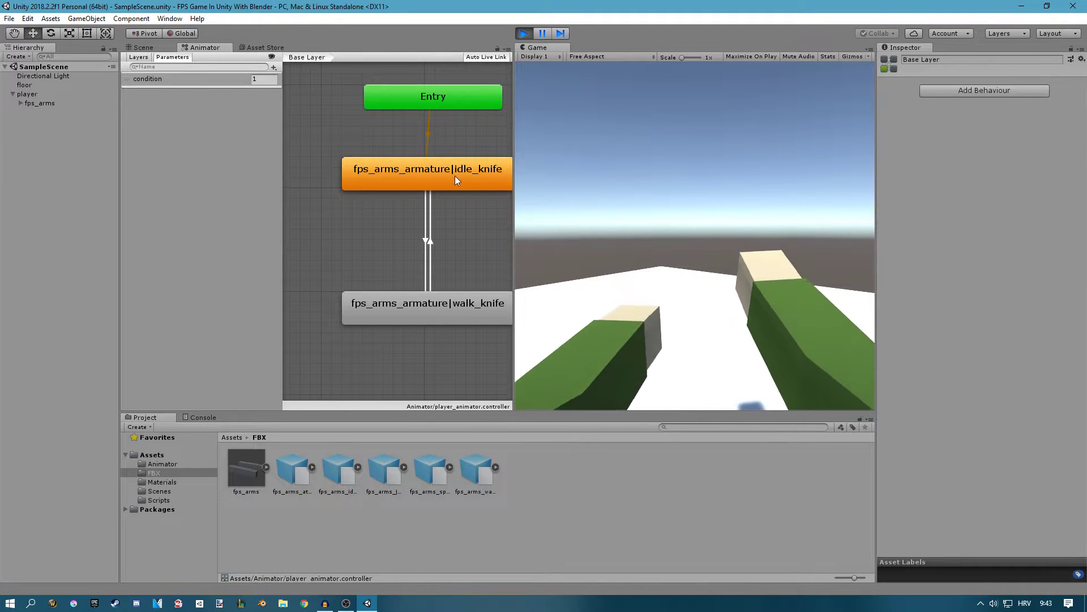
click(262, 80)
text(0)
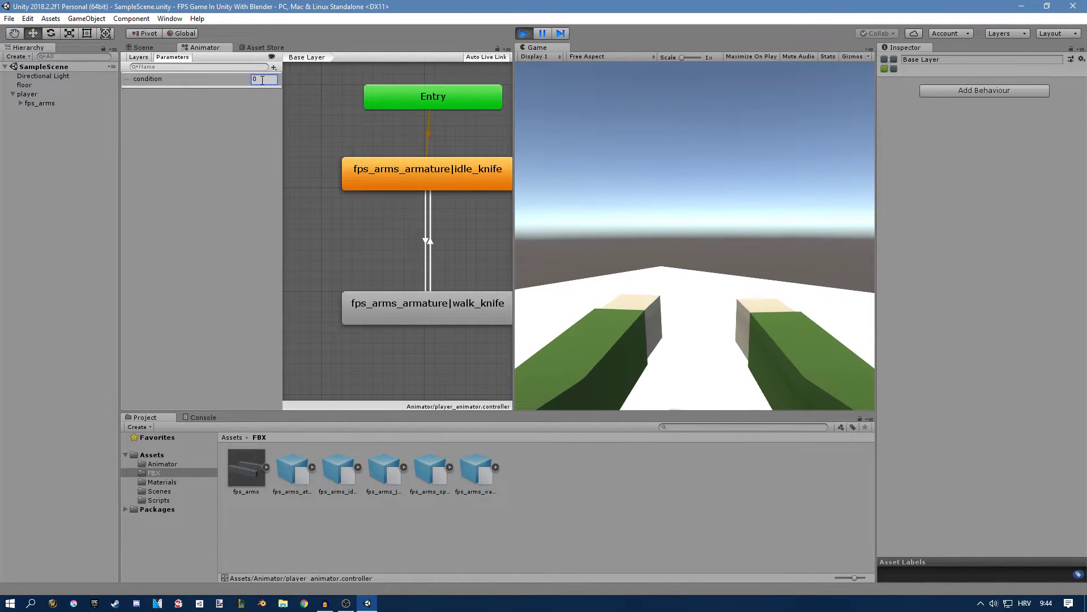
key(BackSpace)
text(1)
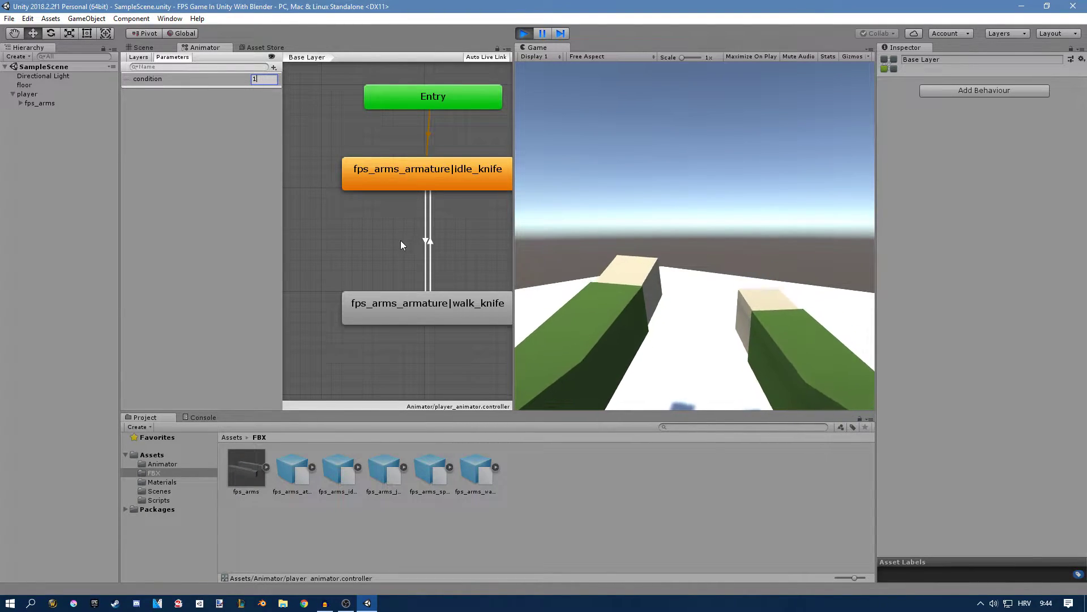
click(519, 35)
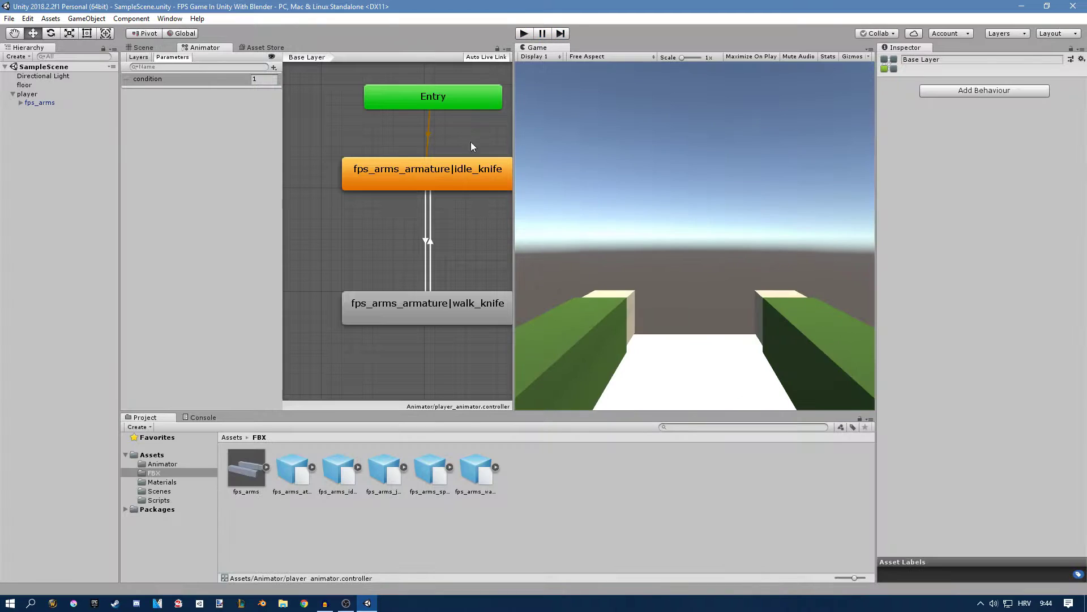
Disable Has Exit Time on both transitions between idle_knife and walk_knife
click(422, 229)
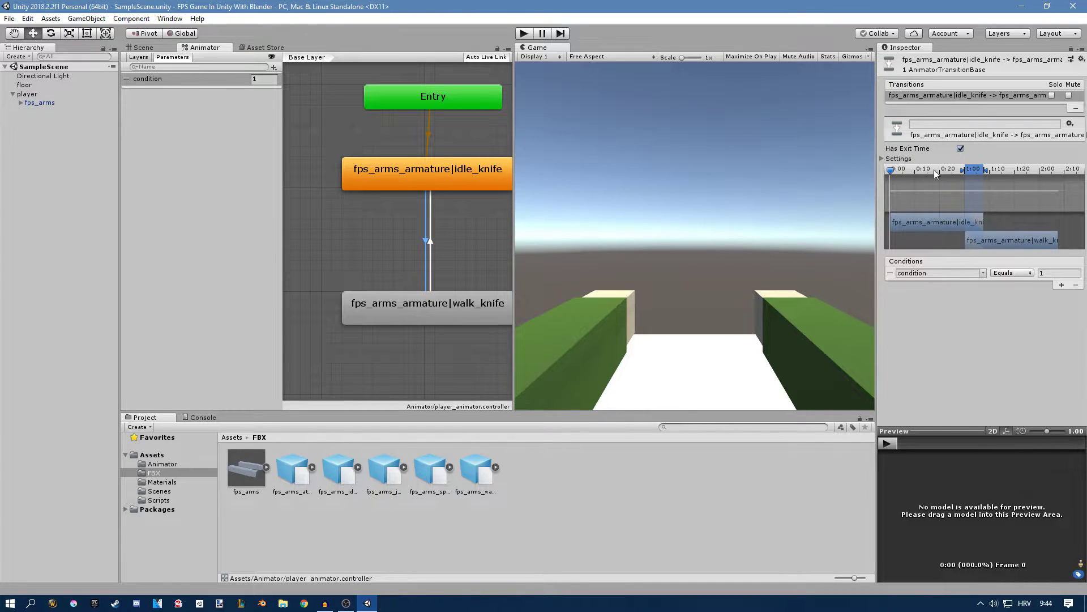
click(961, 149)
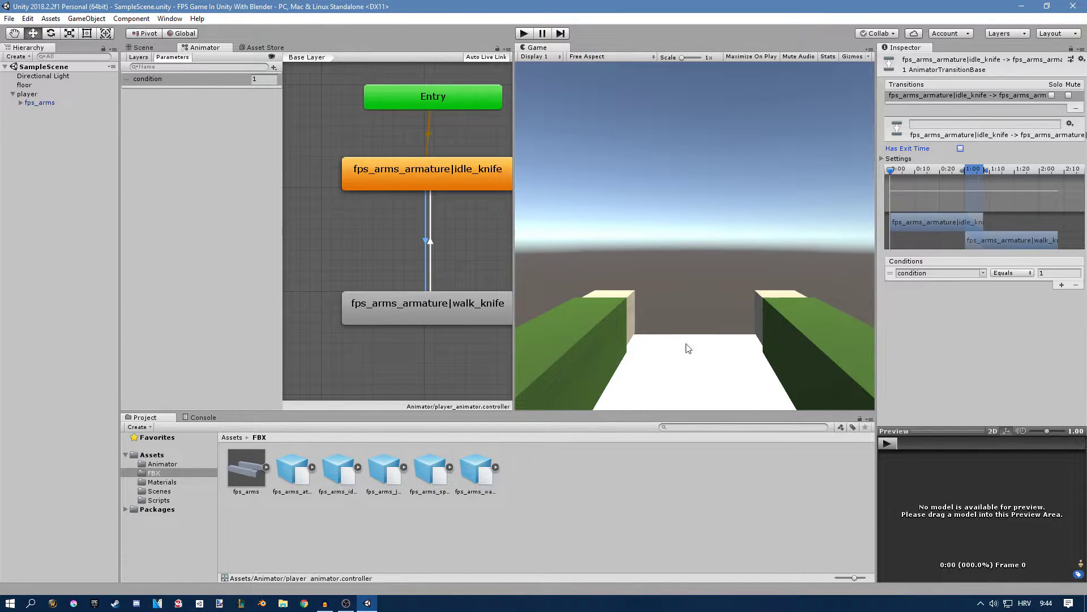
click(430, 244)
click(961, 149)
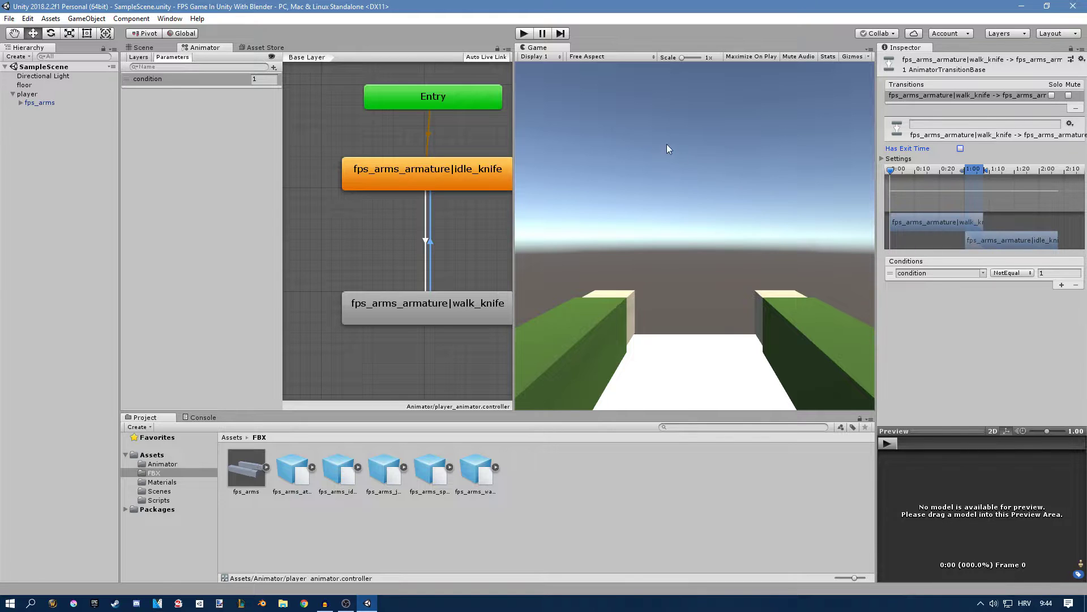
Set the condition parameter to 0, test the transitions in the running game by editing the parameter, and stop the game
click(269, 79)
click(524, 33)
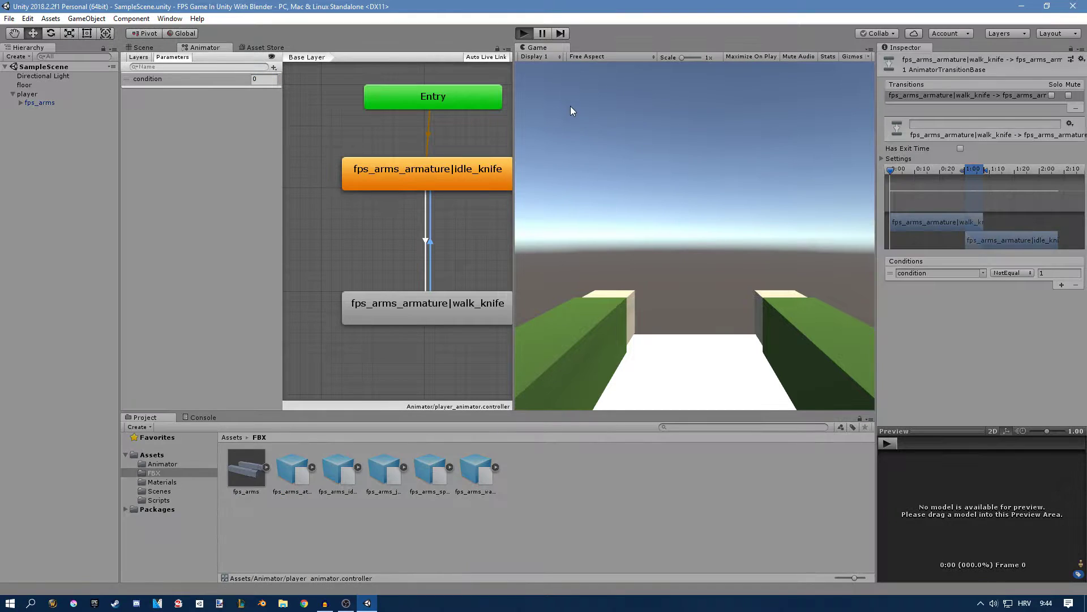
click(263, 81)
key(BackSpace)
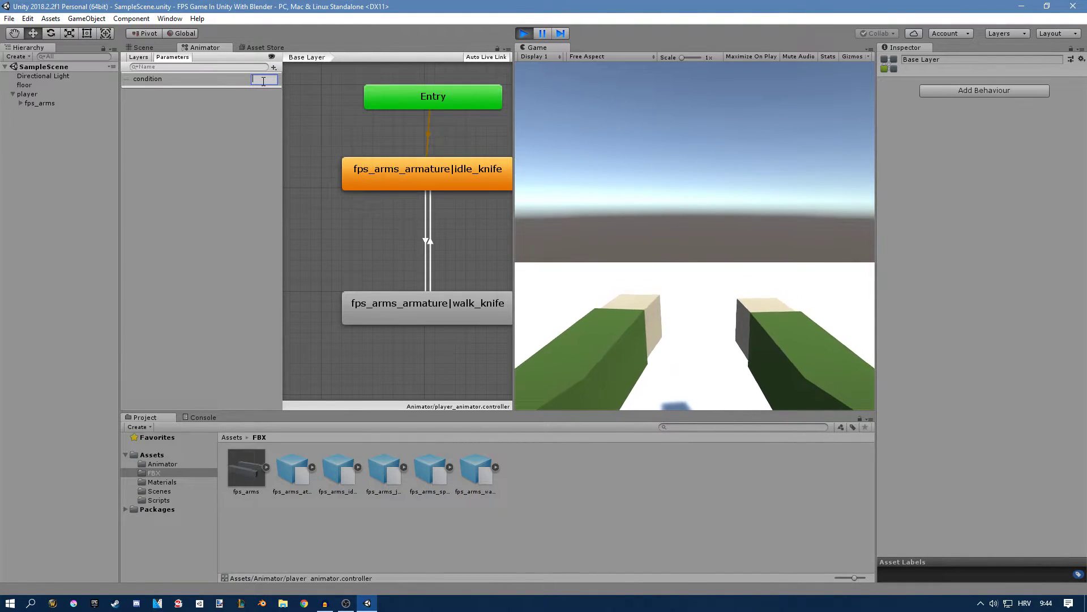
key(ctrl+p)
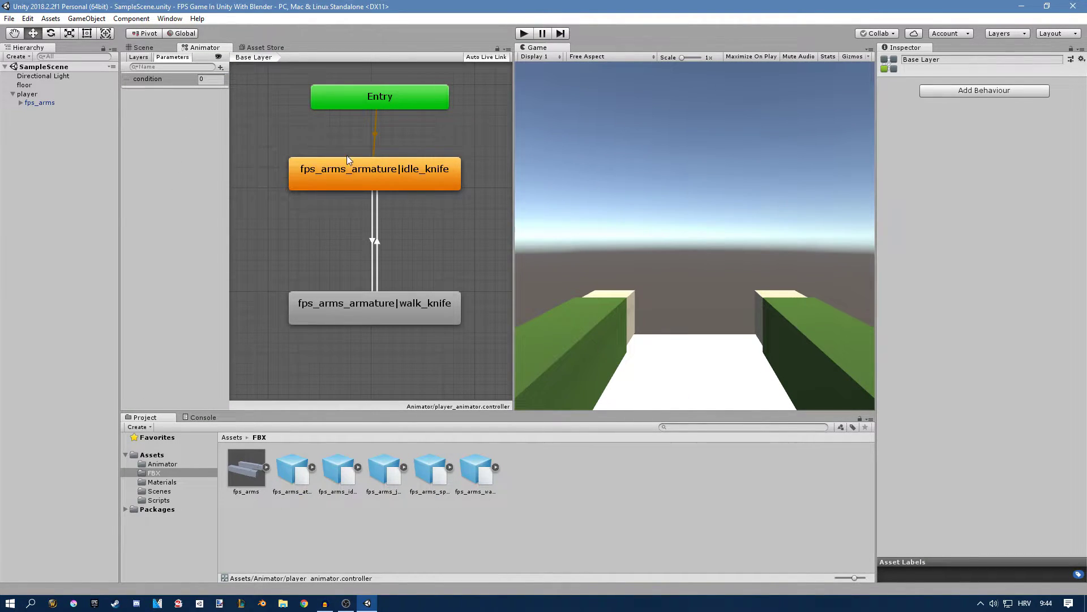
Run the game again, check the arm animation with the condition parameter at 1, and stop the game
key(ctrl+p)
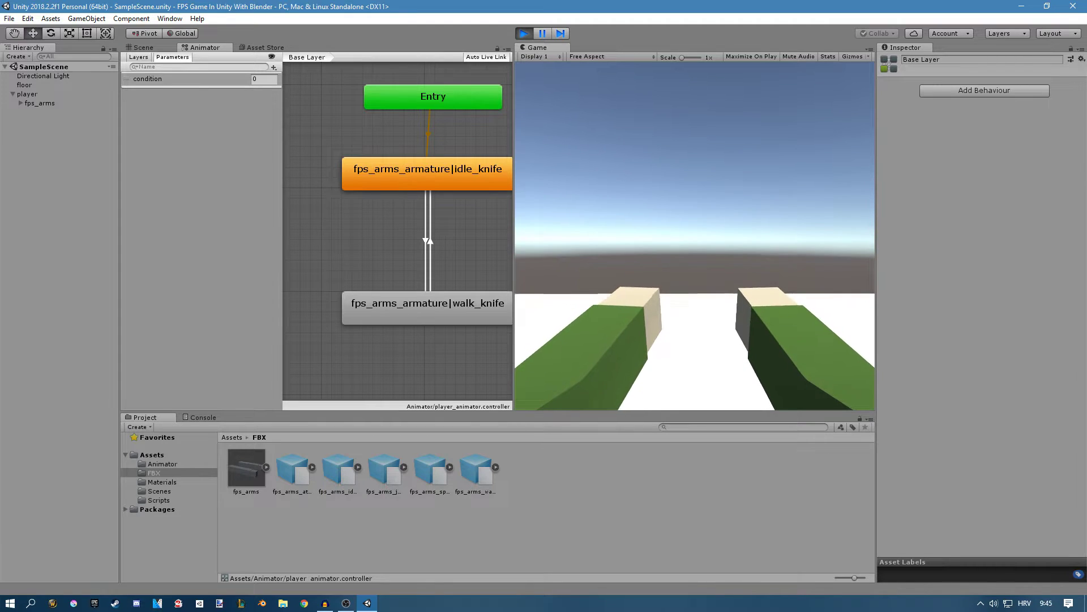
key(super)
key(super)
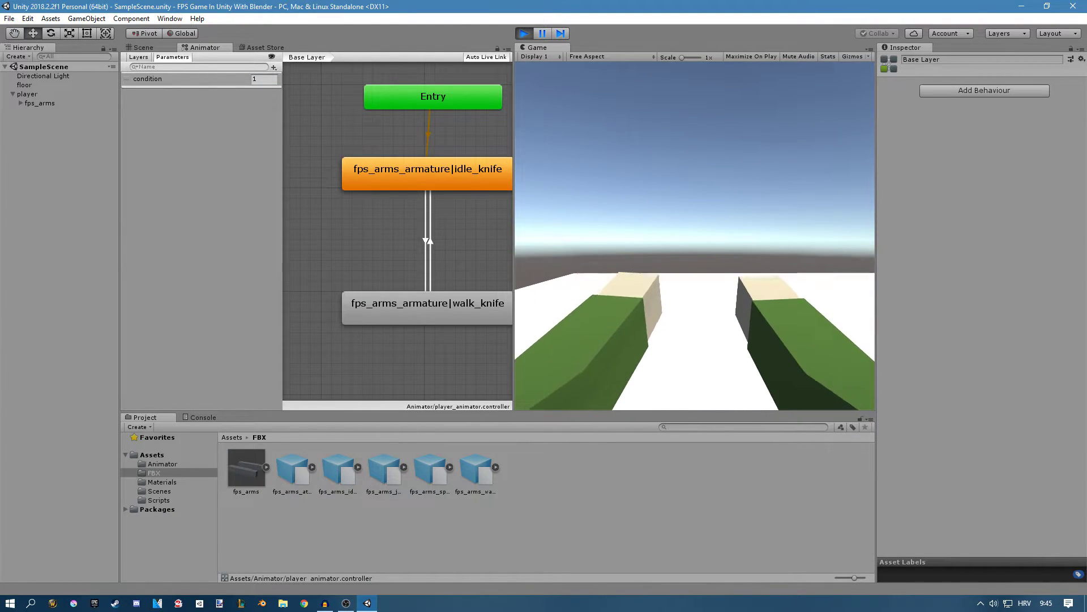
key(super)
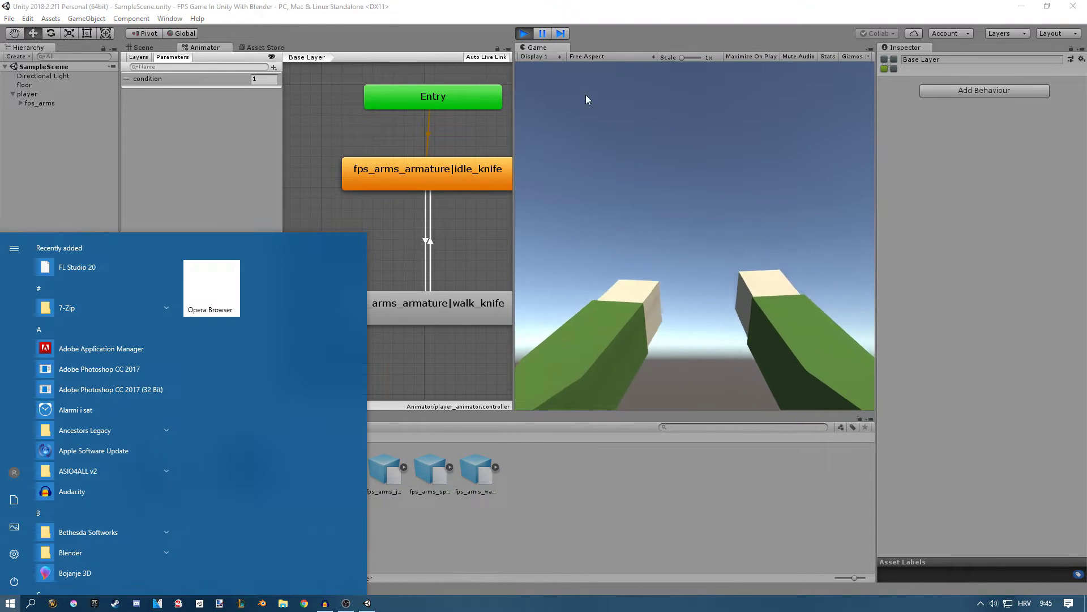
key(super)
key(ctrl+p)
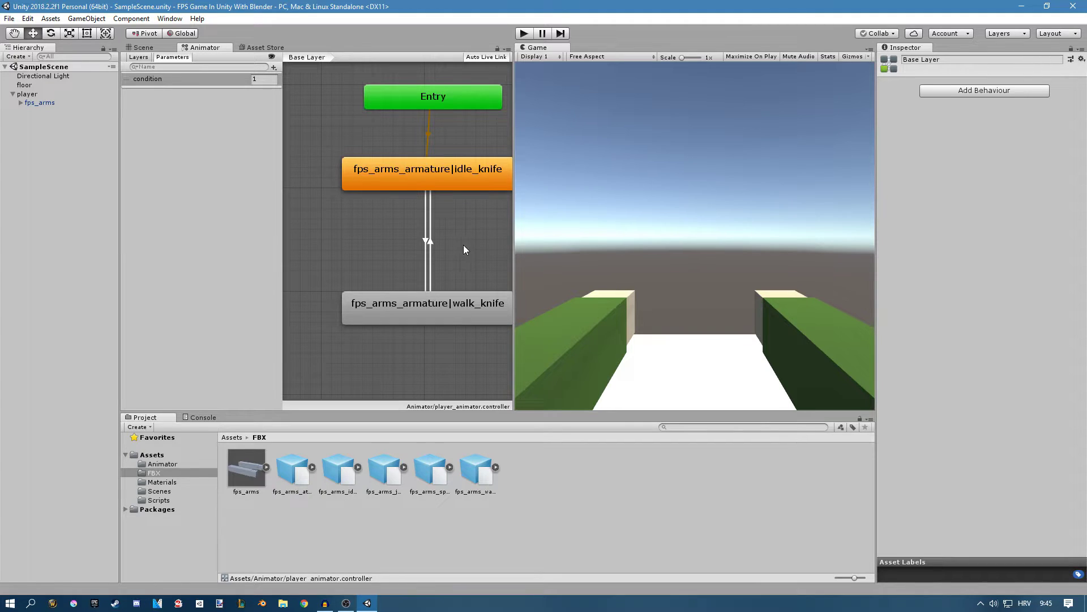
Add a Trigger parameter named jumpTrigger to the animator controller
middle_drag(463, 245, 446, 244)
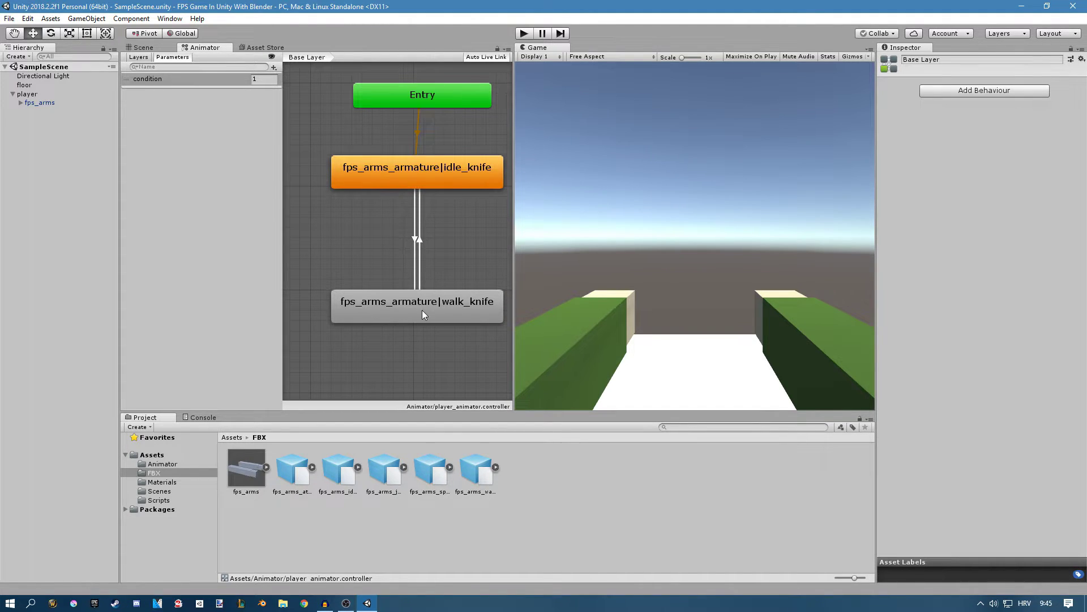
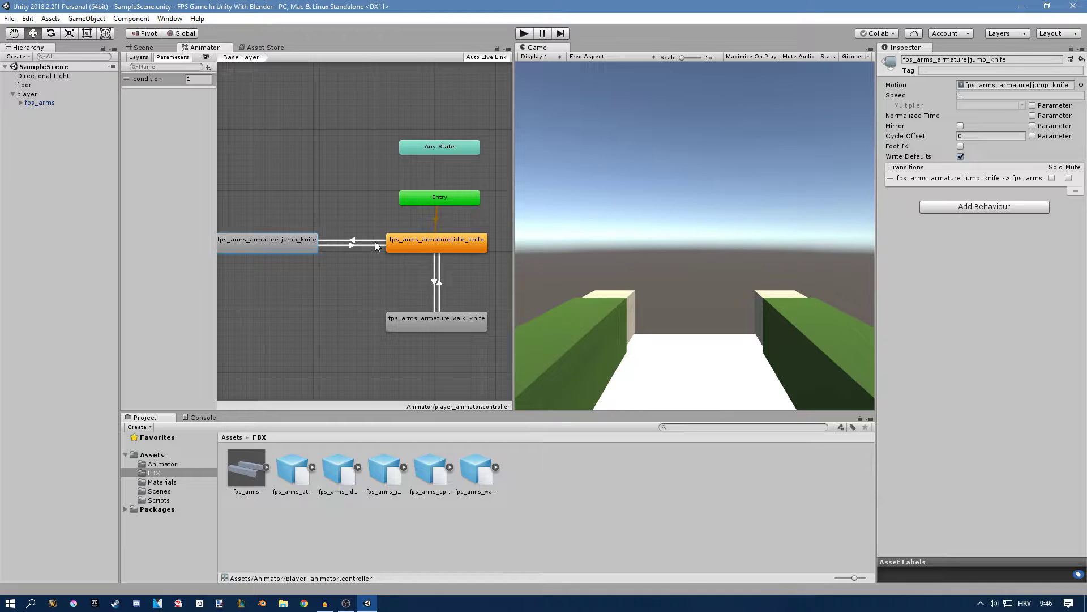
scroll(348, 243, up, 2)
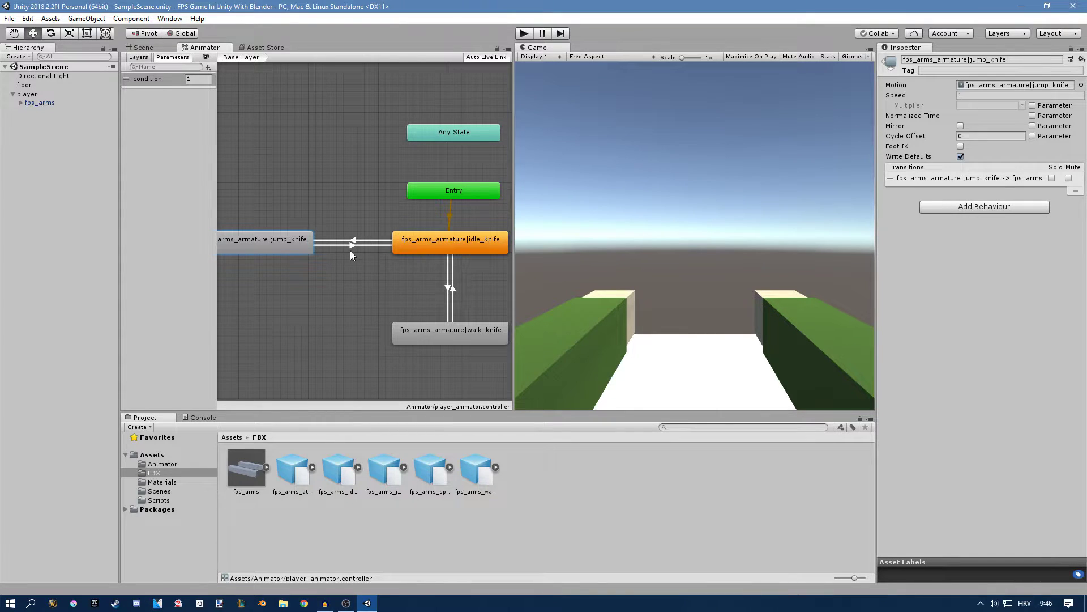
scroll(356, 251, down, 1)
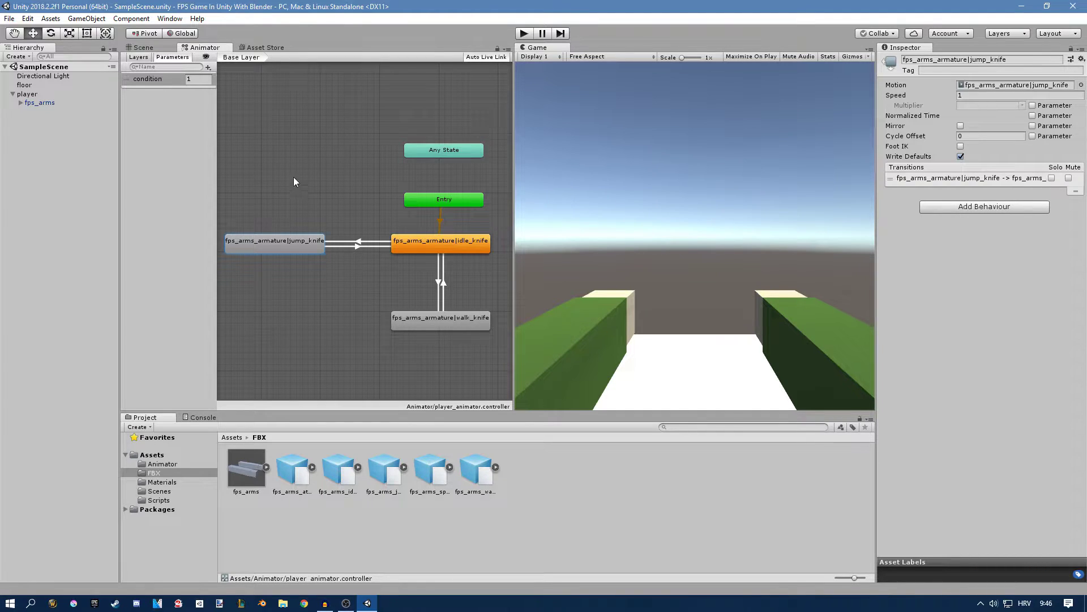
click(207, 68)
click(230, 118)
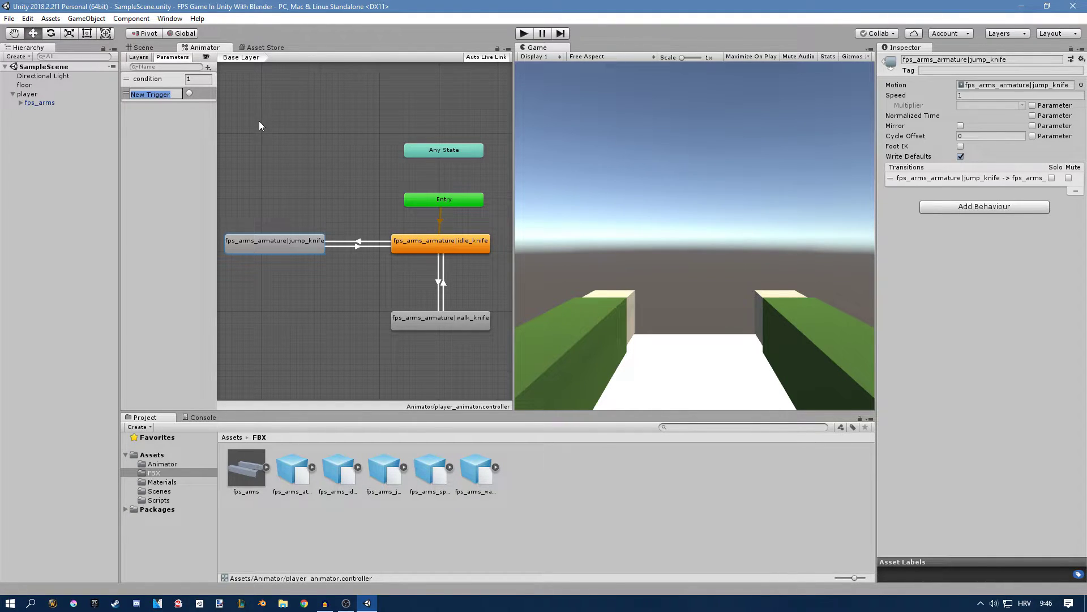
text(jumpTrigger)
key(Return)
scroll(259, 121, up, 2)
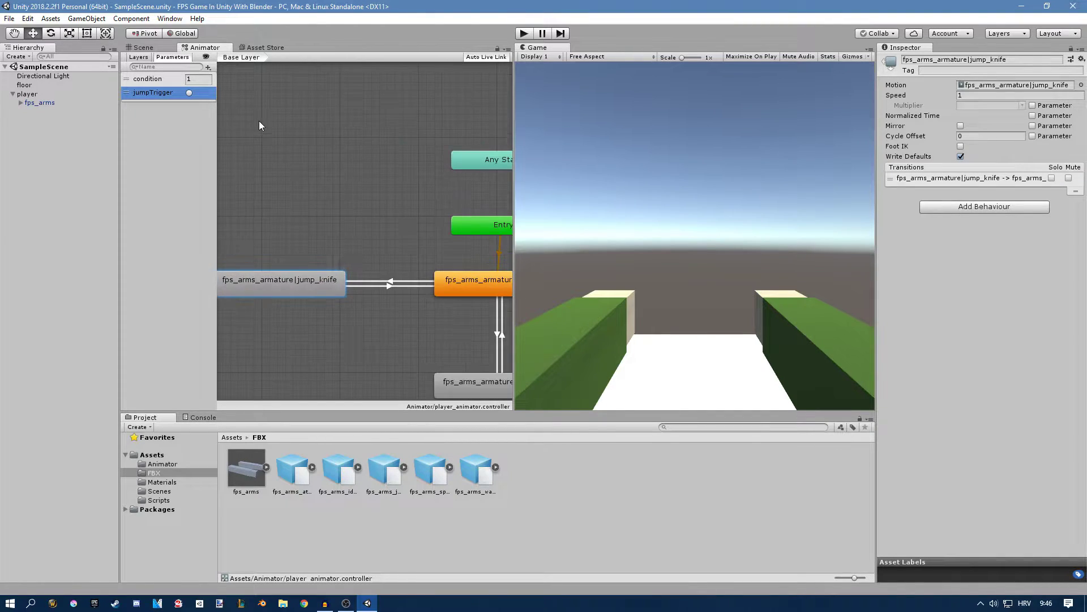
scroll(301, 184, down, 2)
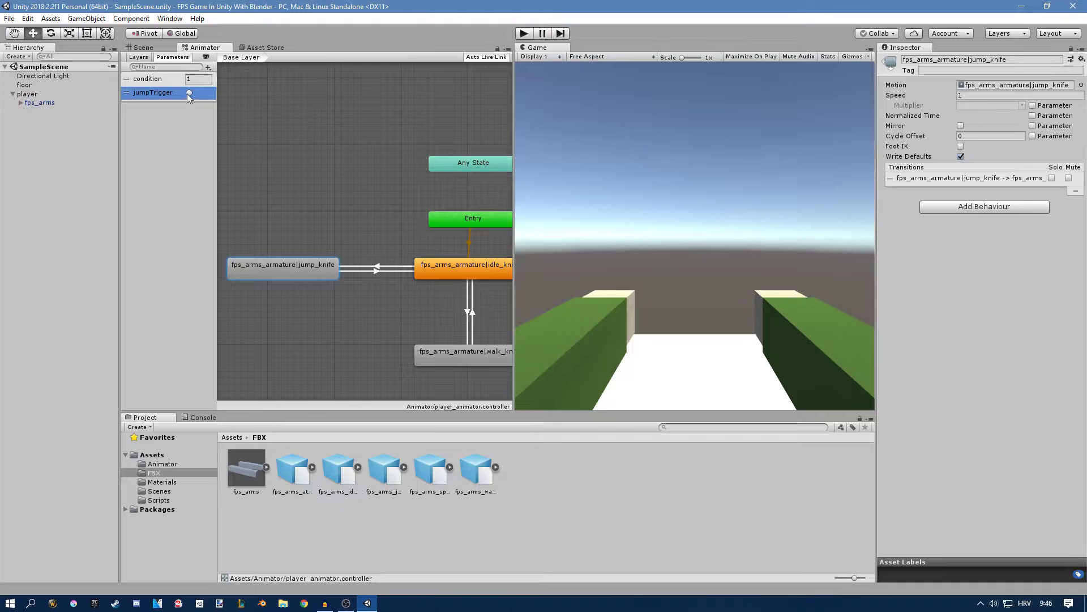
Add a jumpTrigger condition to the idle_knife to jump_knife transition and disable its Has Exit Time
click(363, 266)
click(276, 274)
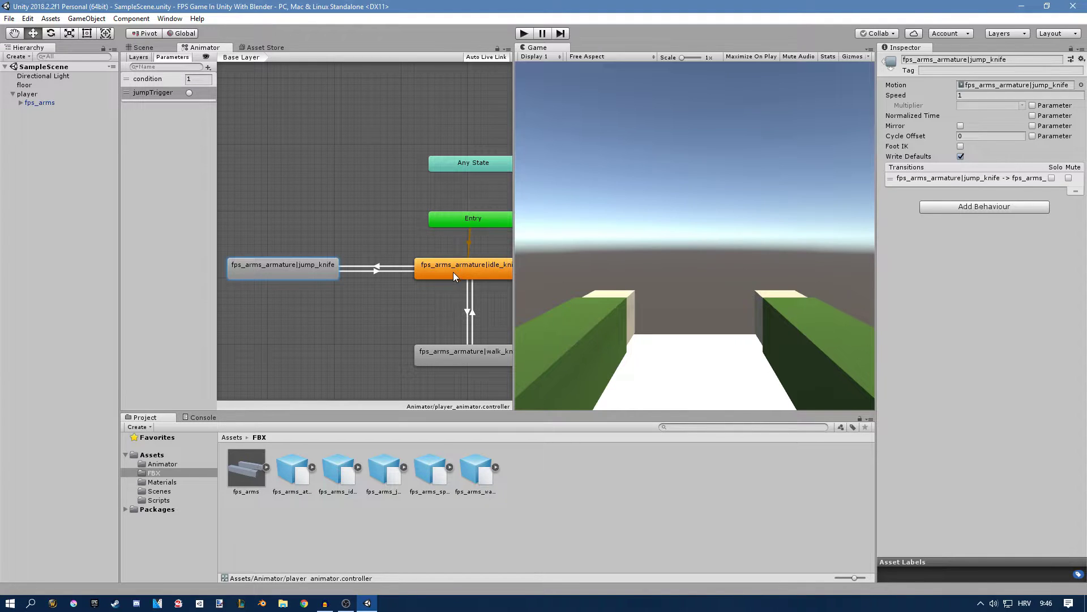
click(387, 266)
scroll(378, 270, up, 2)
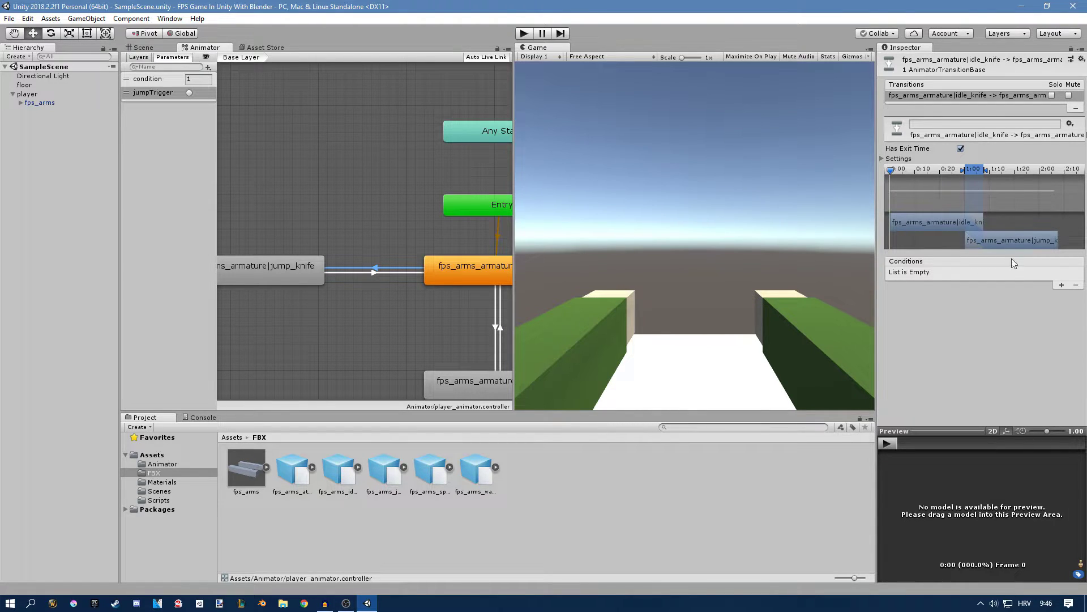
click(1062, 285)
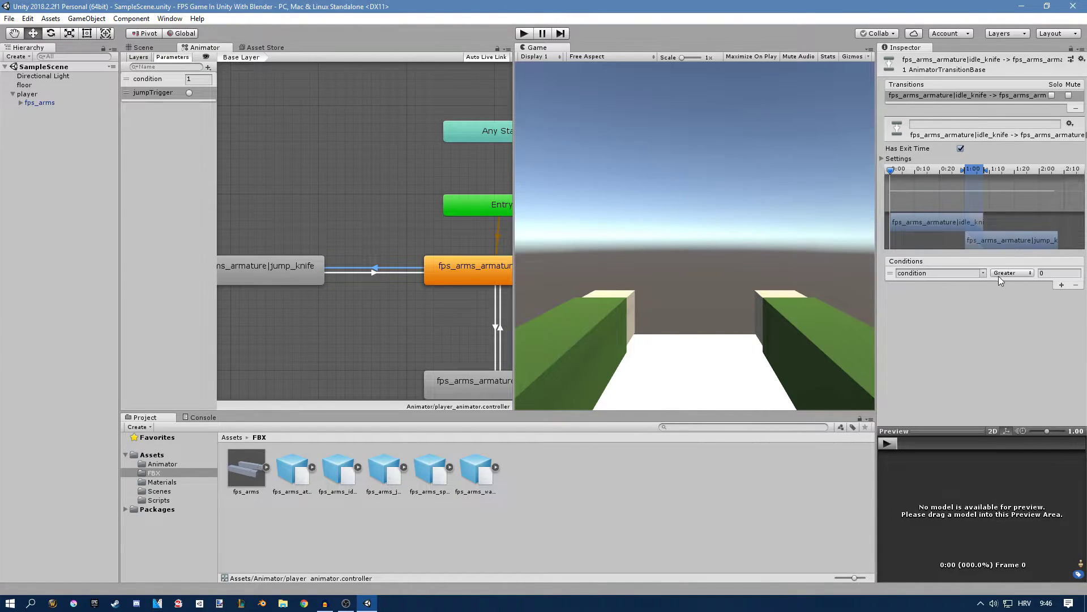
click(984, 273)
click(1007, 298)
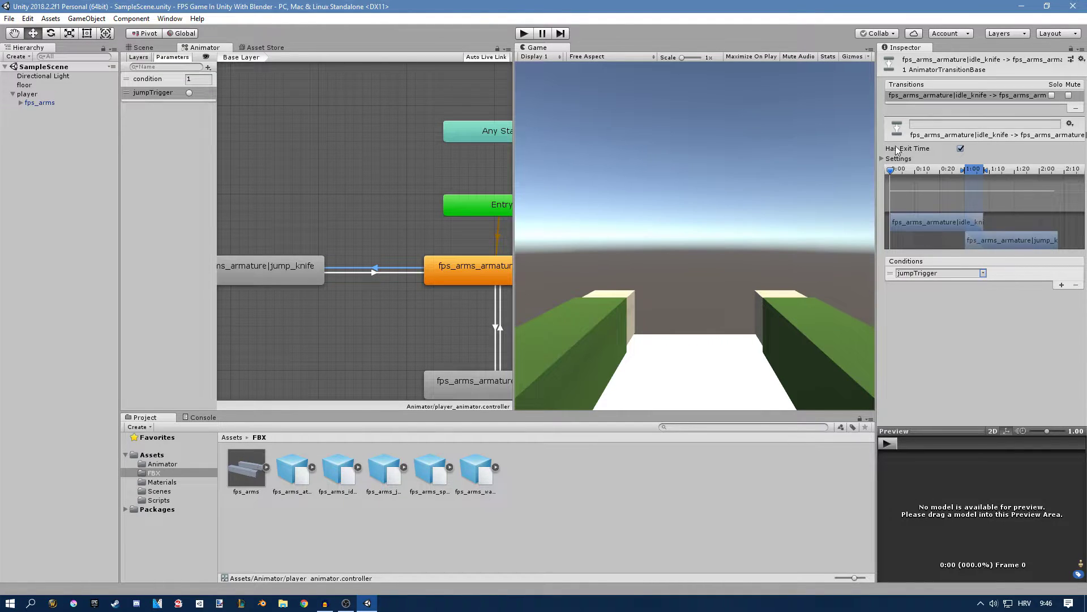
click(960, 148)
Inspect the transition from jump_knife back to idle_knife, run the game, and fire jumpTrigger with condition at 0
click(373, 273)
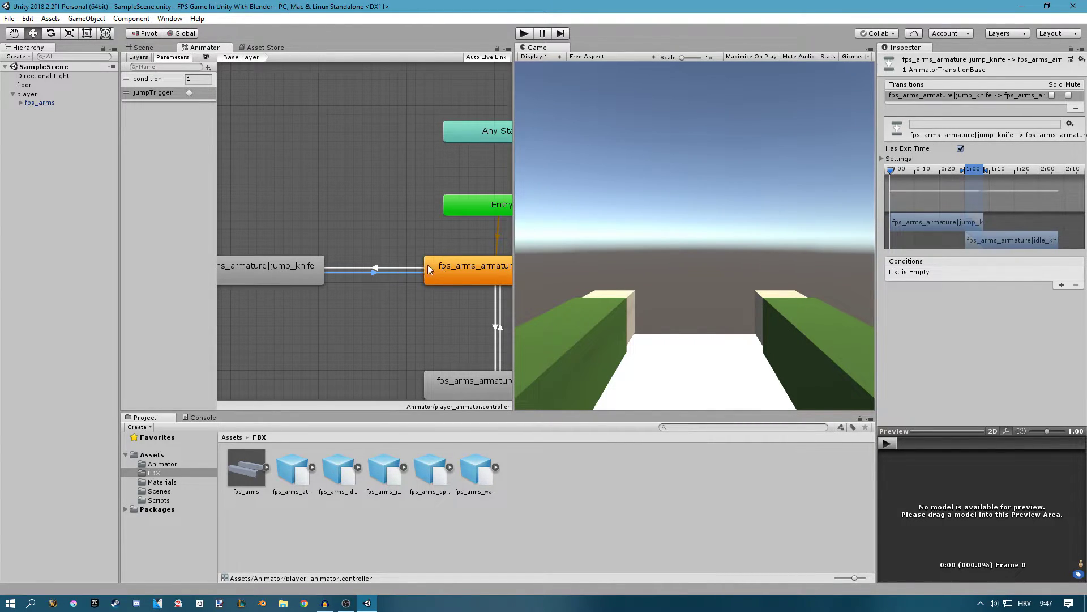
scroll(470, 263, down, 5)
key(ctrl+p)
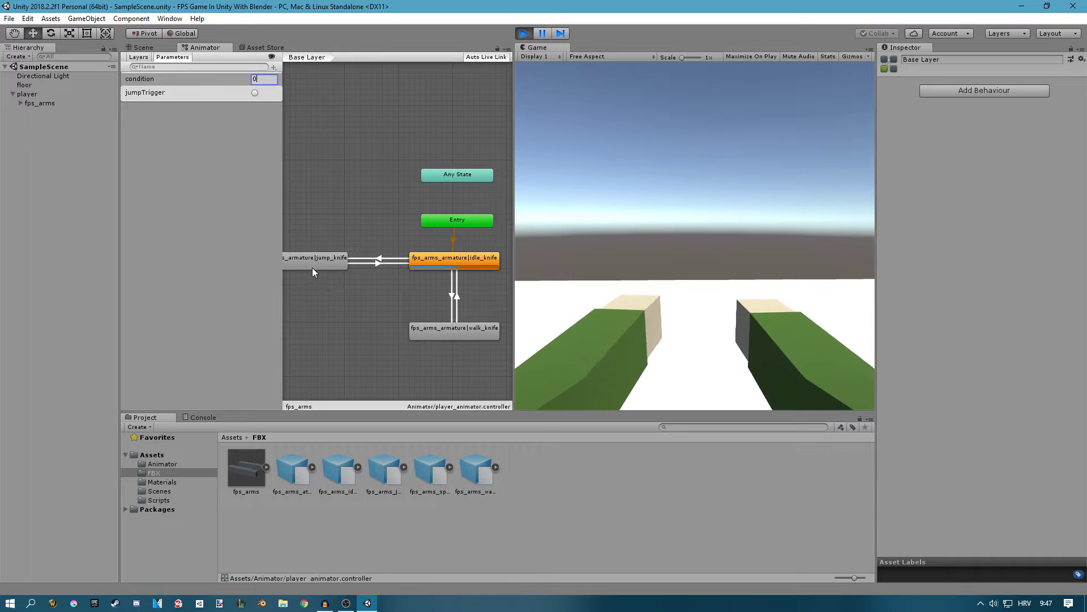
click(255, 93)
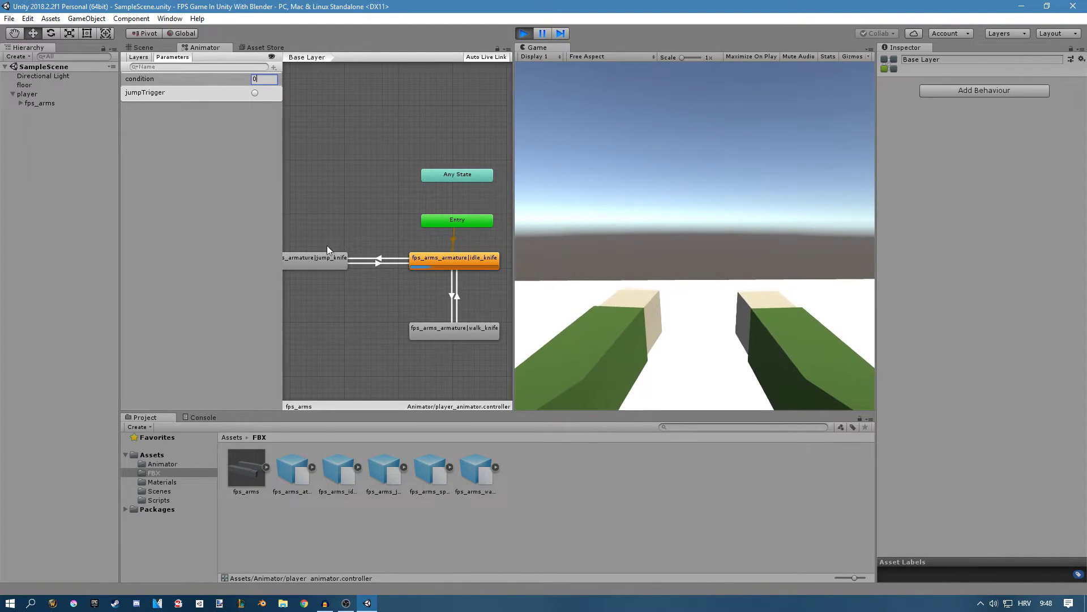
Set the jump_knife state's speed to 2 while the game is running
click(338, 260)
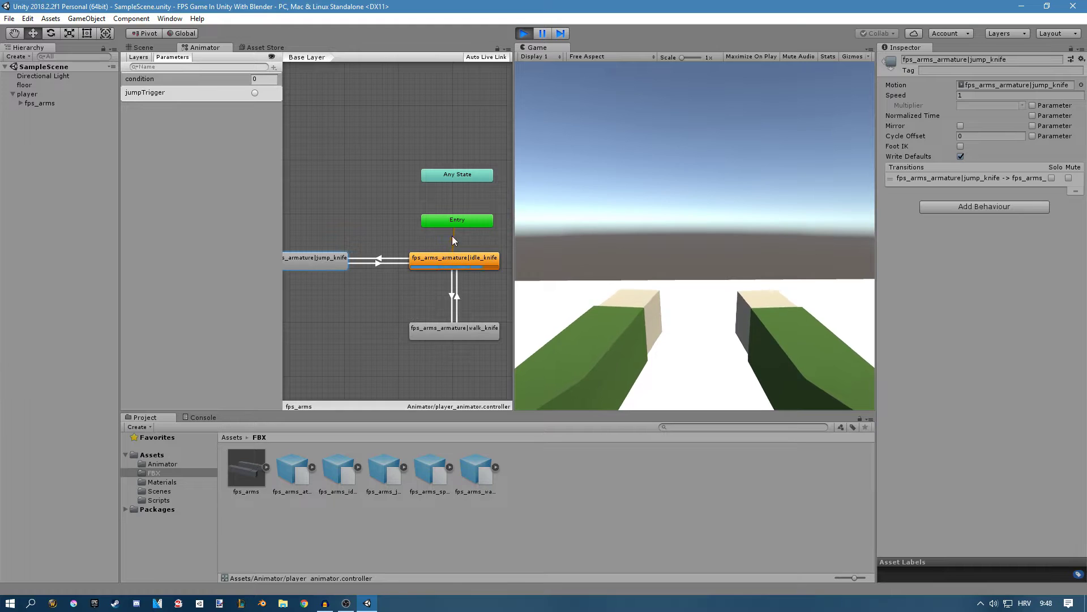
click(977, 95)
text(2)
key(Return)
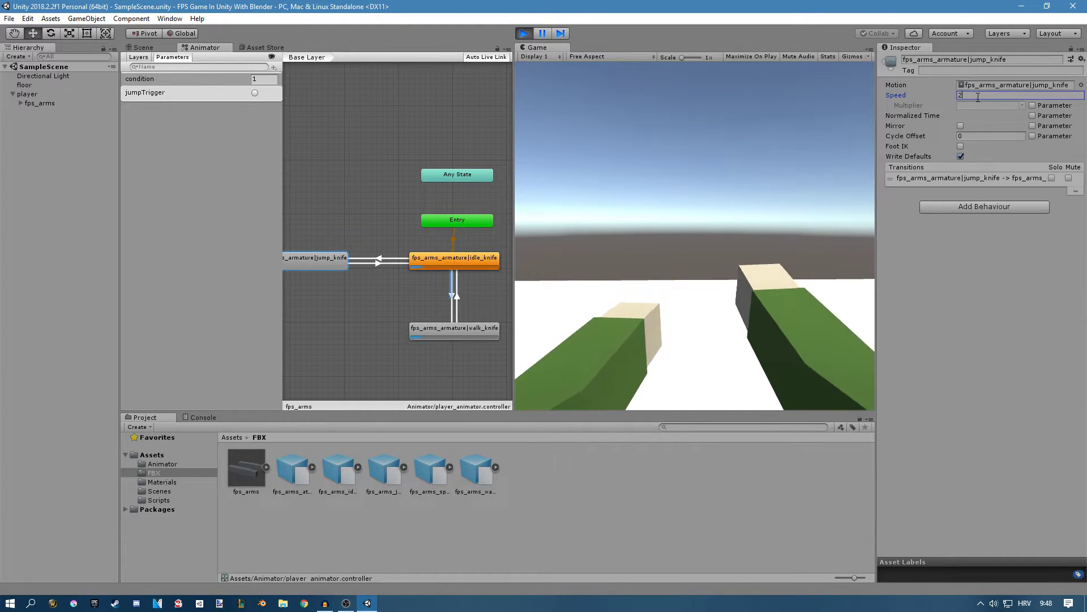
scroll(321, 260, down, 2)
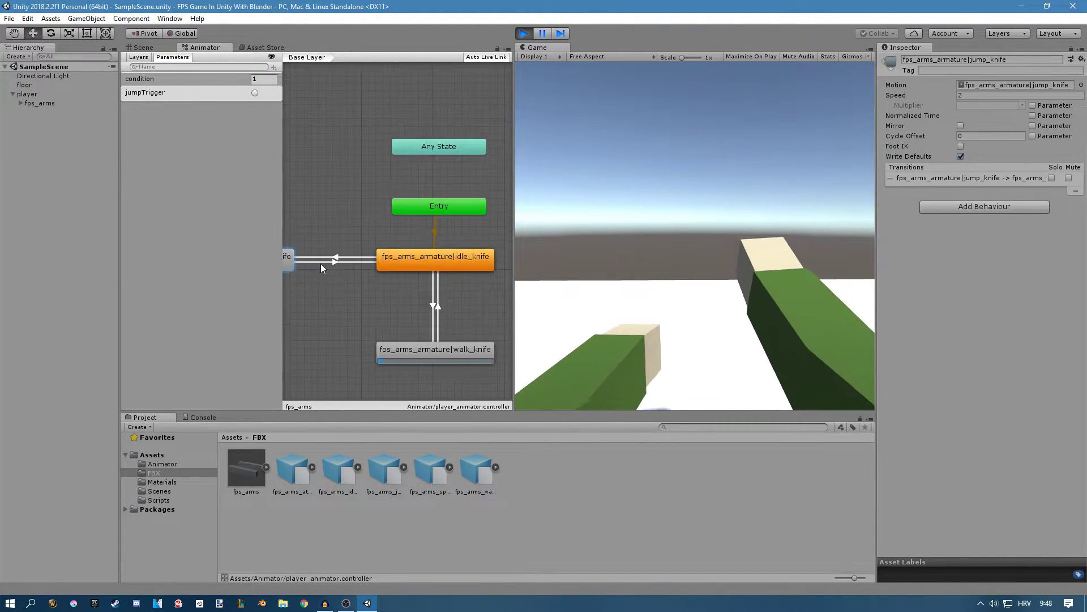
click(419, 226)
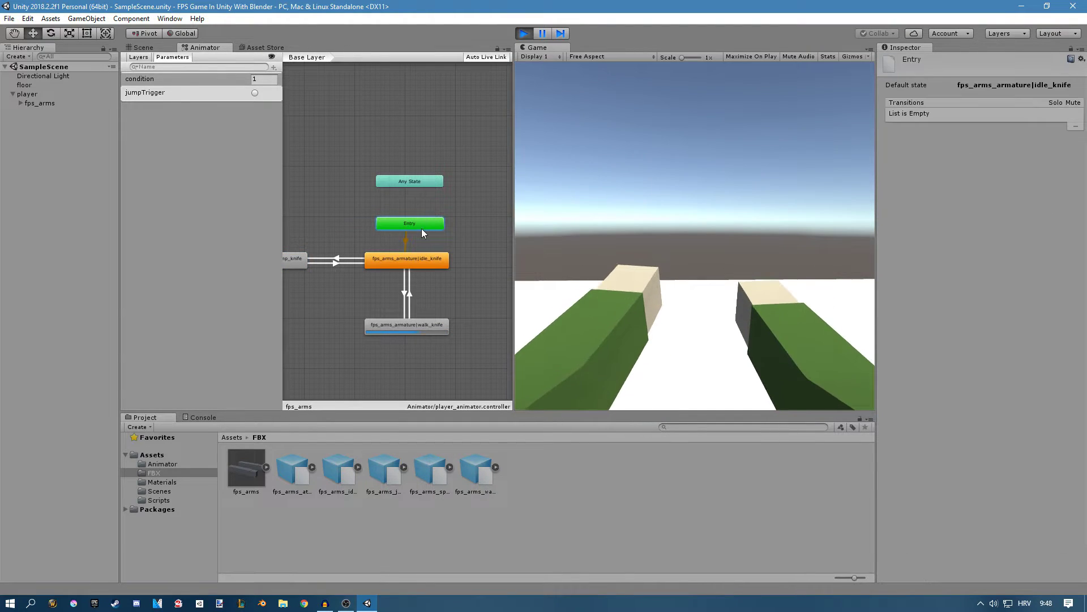
click(294, 259)
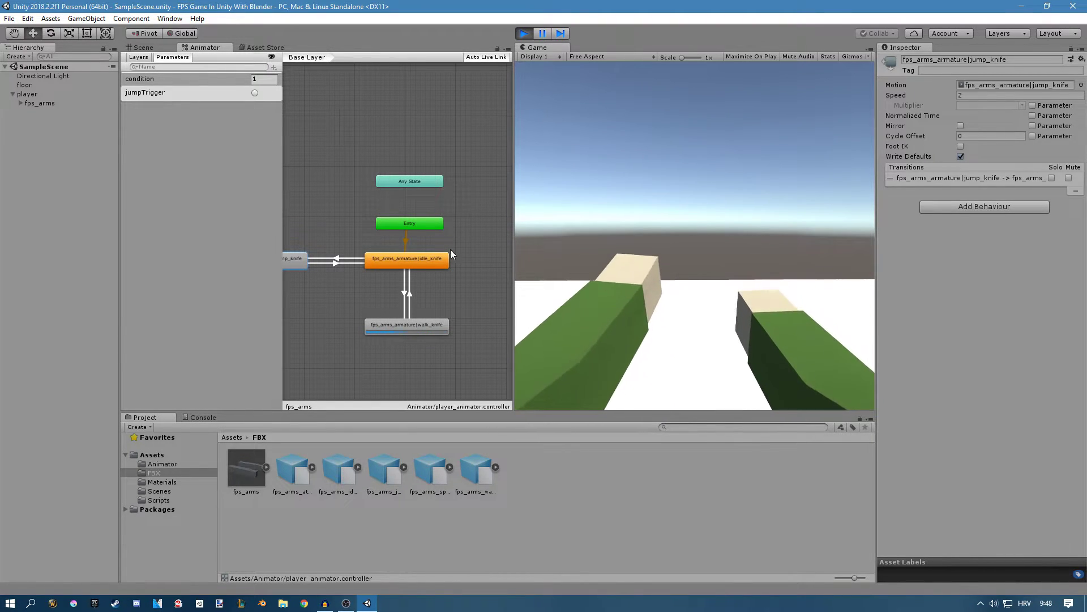
Fire jumpTrigger with condition at 0 to check the jump at its new speed, and stop the game
click(255, 93)
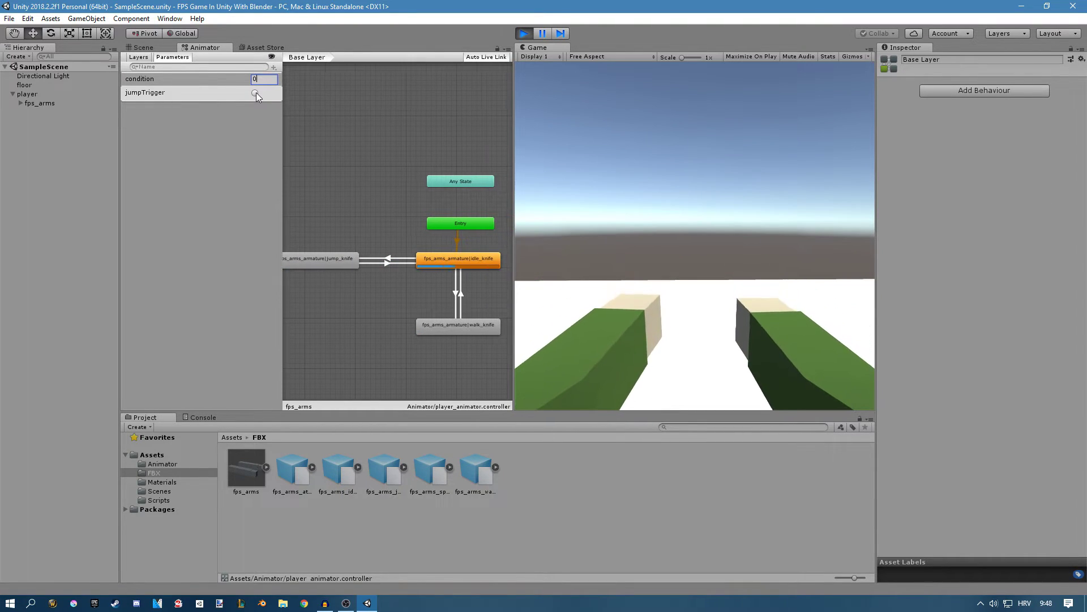
click(256, 93)
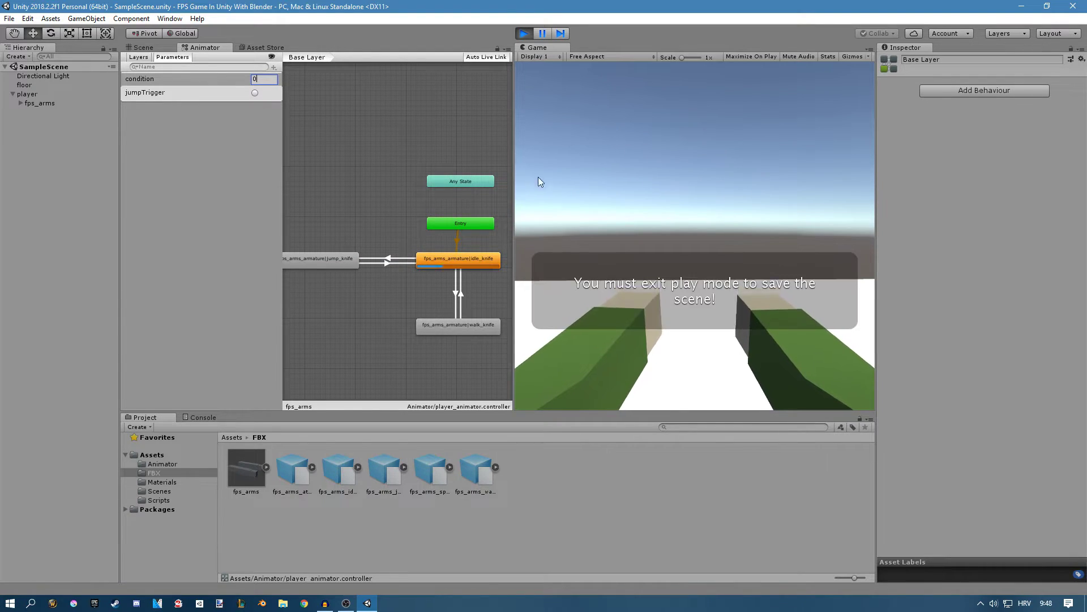
key(ctrl+p)
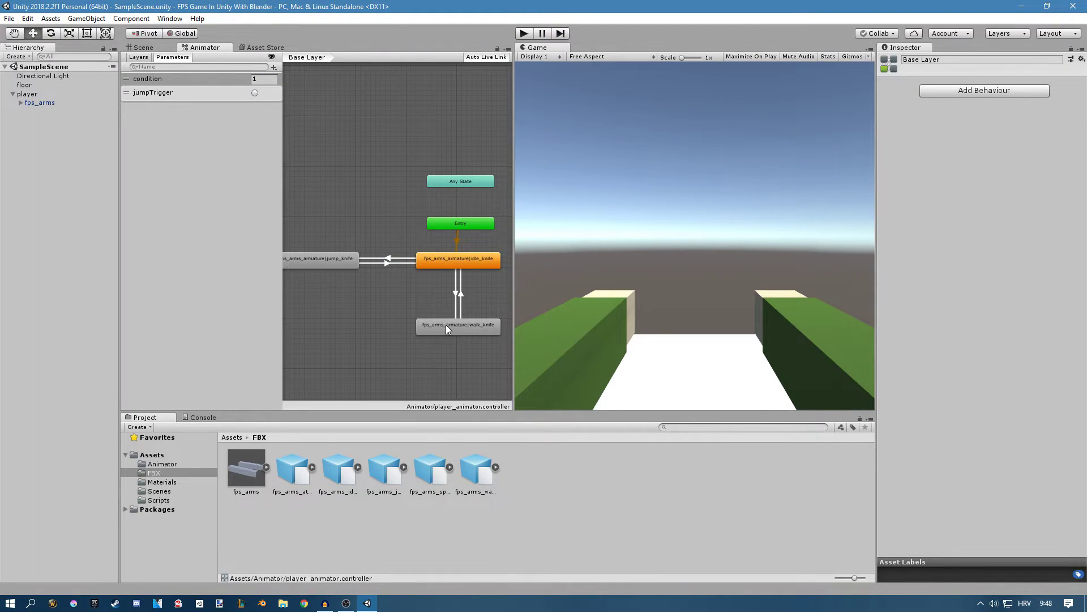
Create transitions in both directions between the walk_knife and jump_knife states
right_click(437, 323)
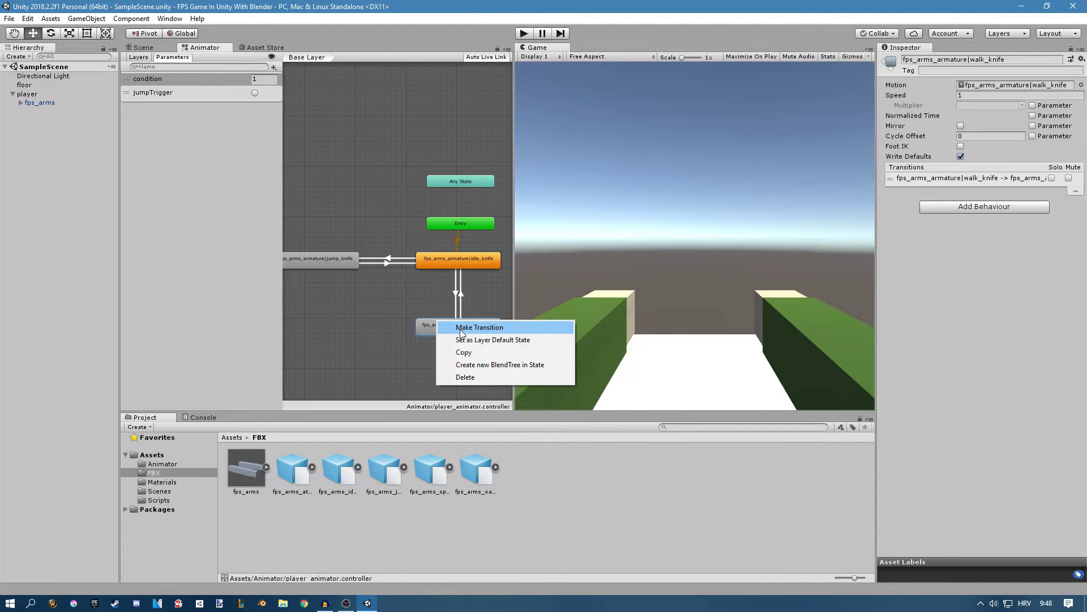
click(462, 328)
click(338, 262)
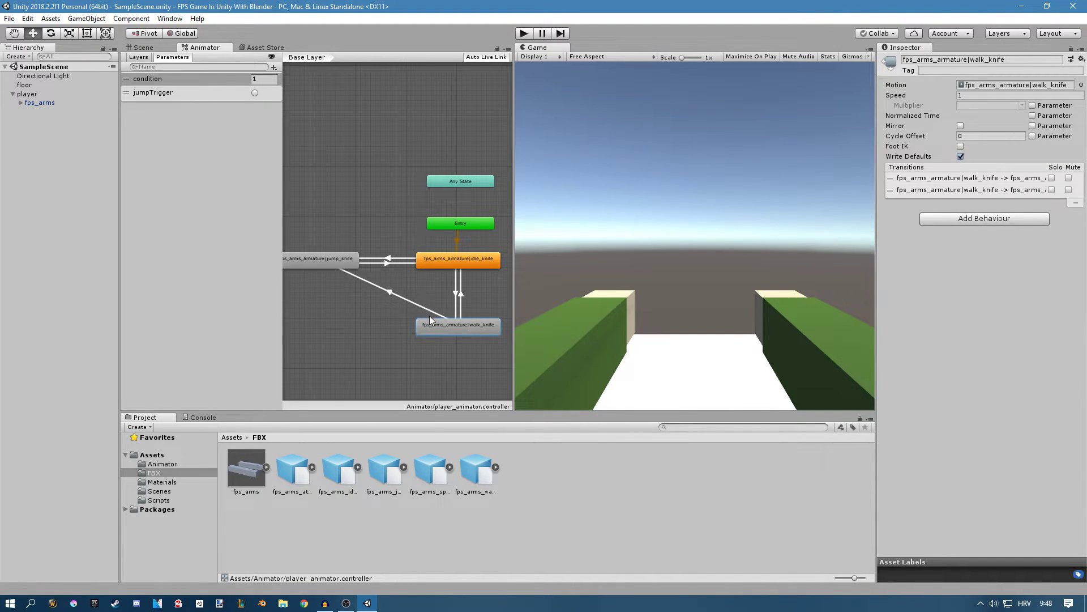
right_click(315, 258)
click(329, 267)
click(437, 324)
Disable Has Exit Time on the walk_knife to jump_knife transition and add jumpTrigger as its condition
click(390, 294)
click(375, 291)
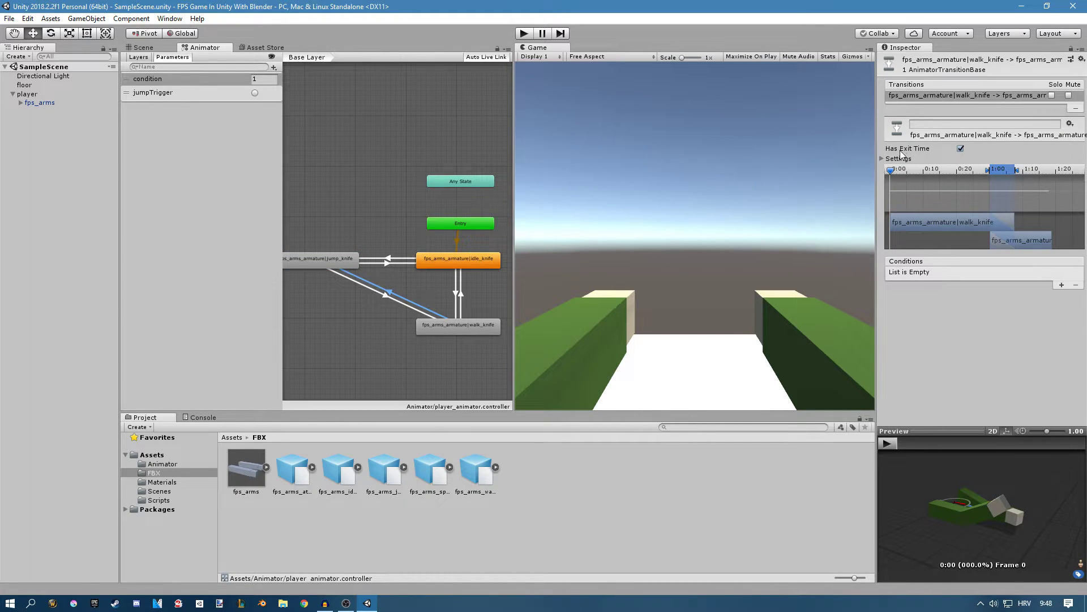
click(961, 148)
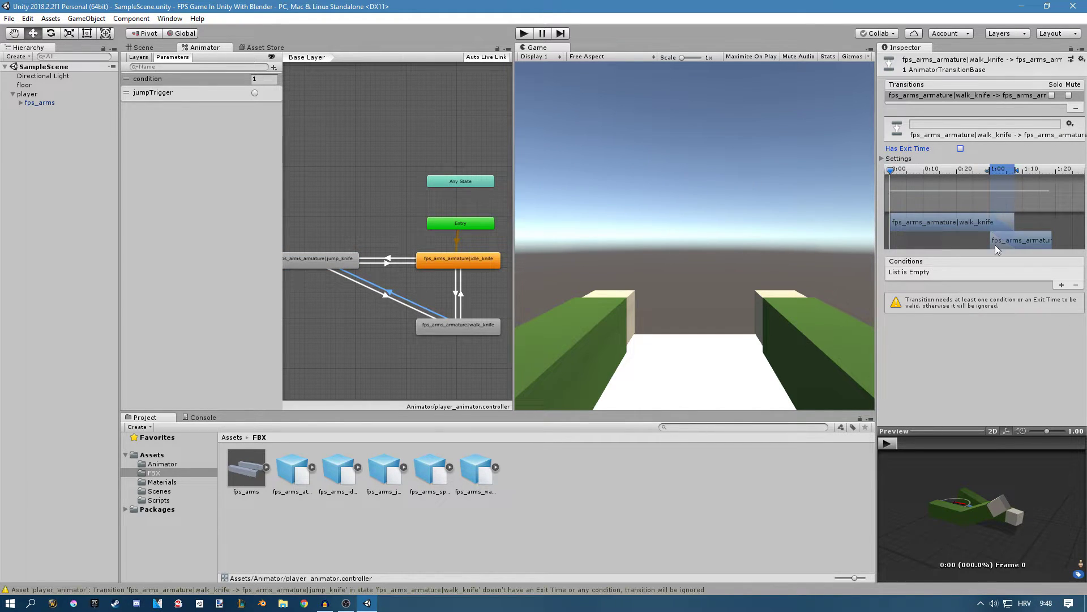
click(1062, 285)
click(984, 274)
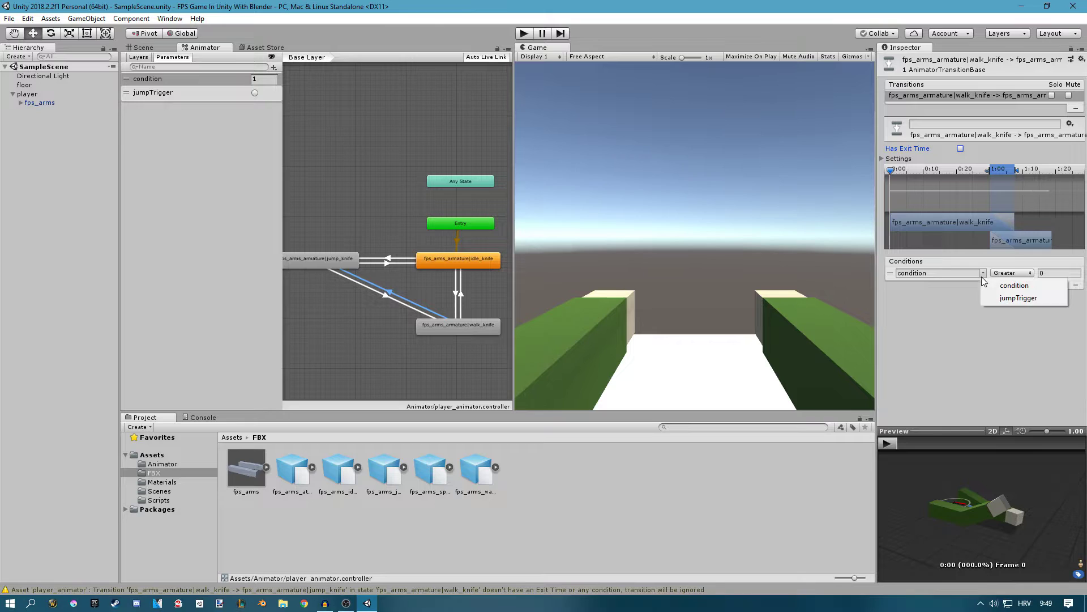
click(1015, 298)
Inspect the jump_knife to walk_knife transition, test jumpTrigger in the running game with condition at 1, and stop the game
click(388, 295)
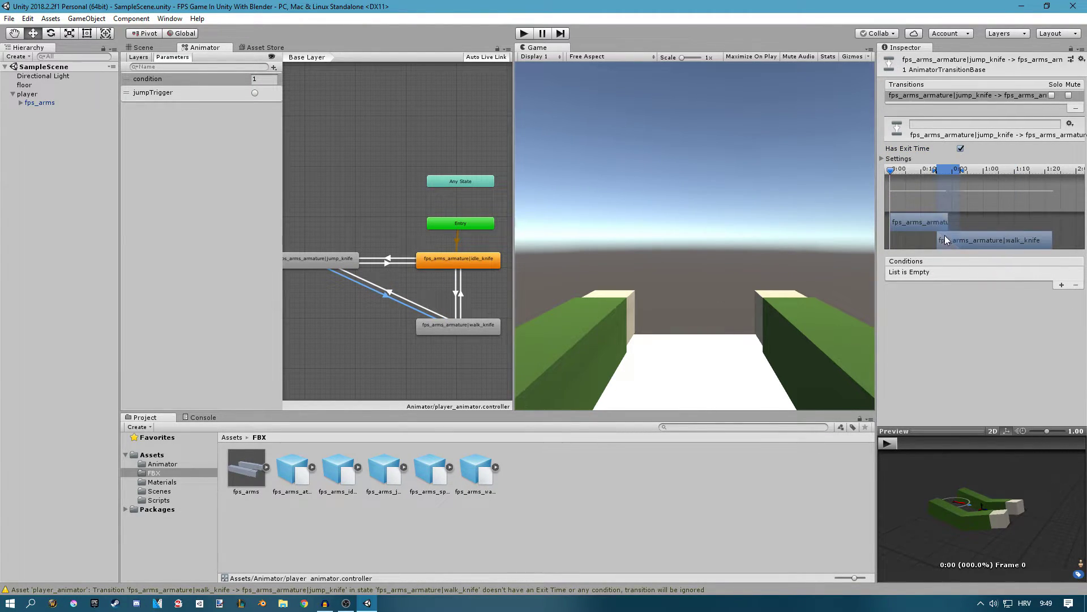
click(513, 33)
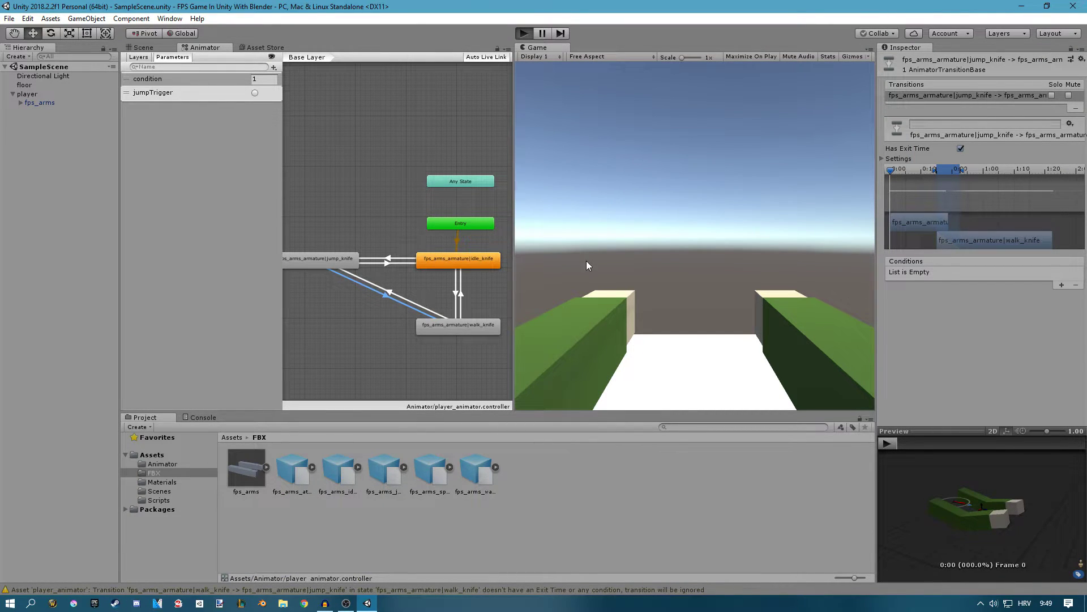
key(super)
click(224, 132)
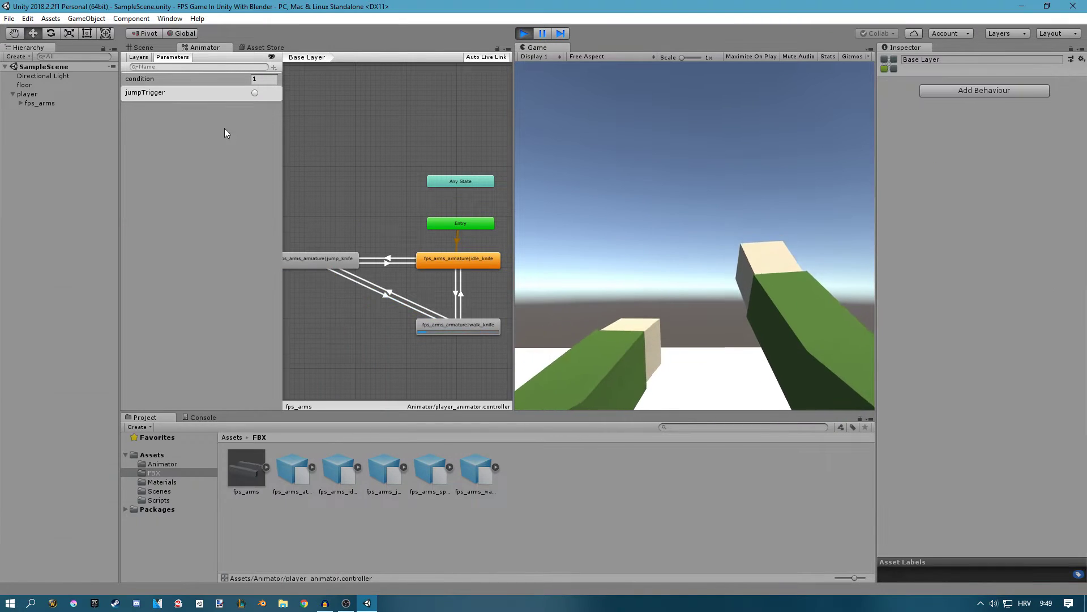
click(254, 93)
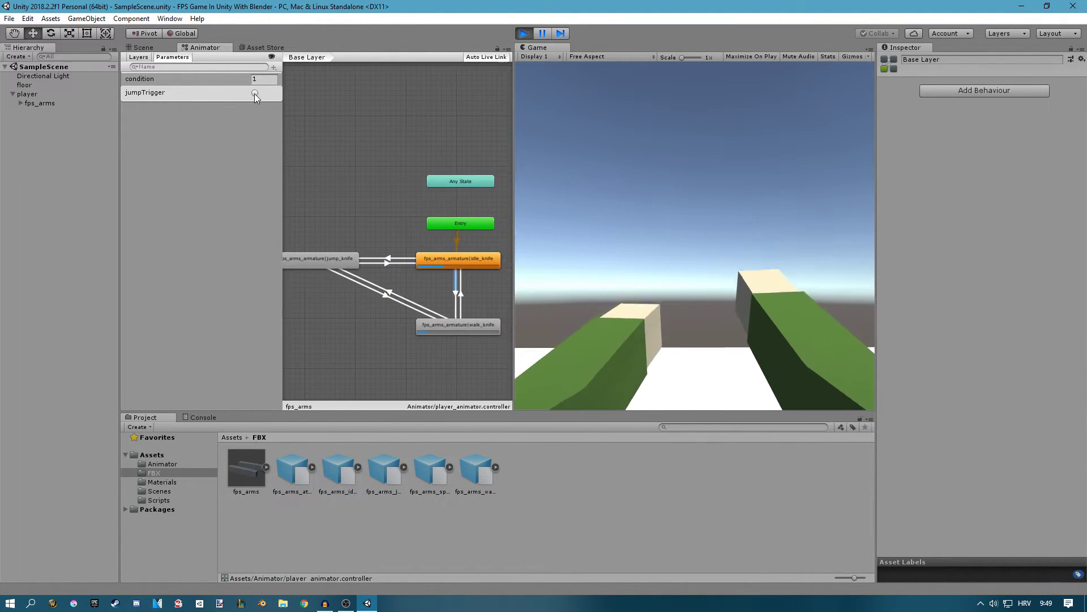
click(525, 34)
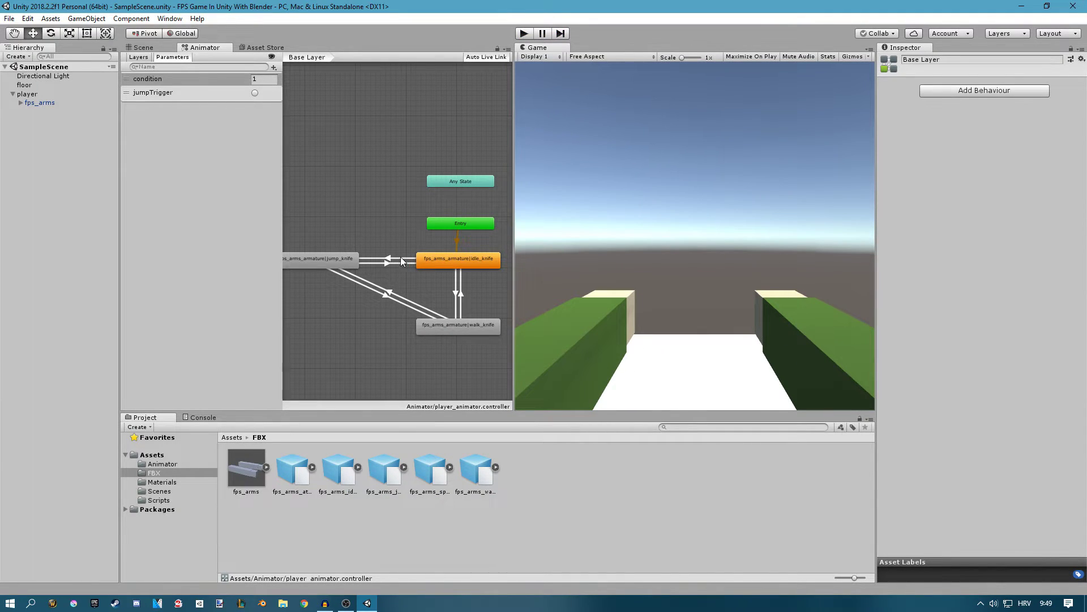
Run the game again, fire jumpTrigger twice while walking to see which state follows the jump, and stop the game
click(524, 33)
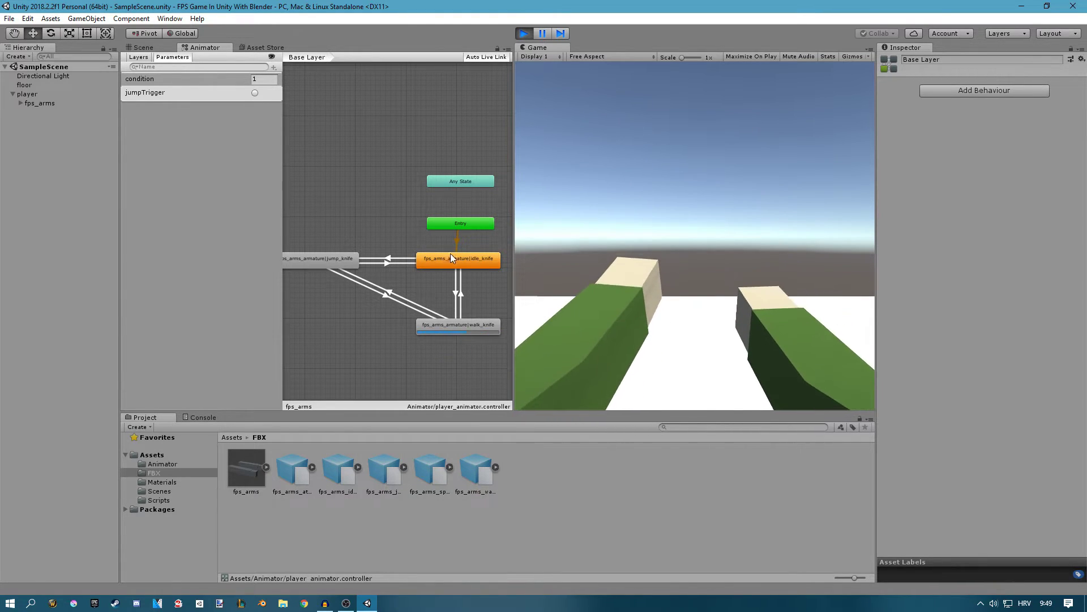
click(254, 94)
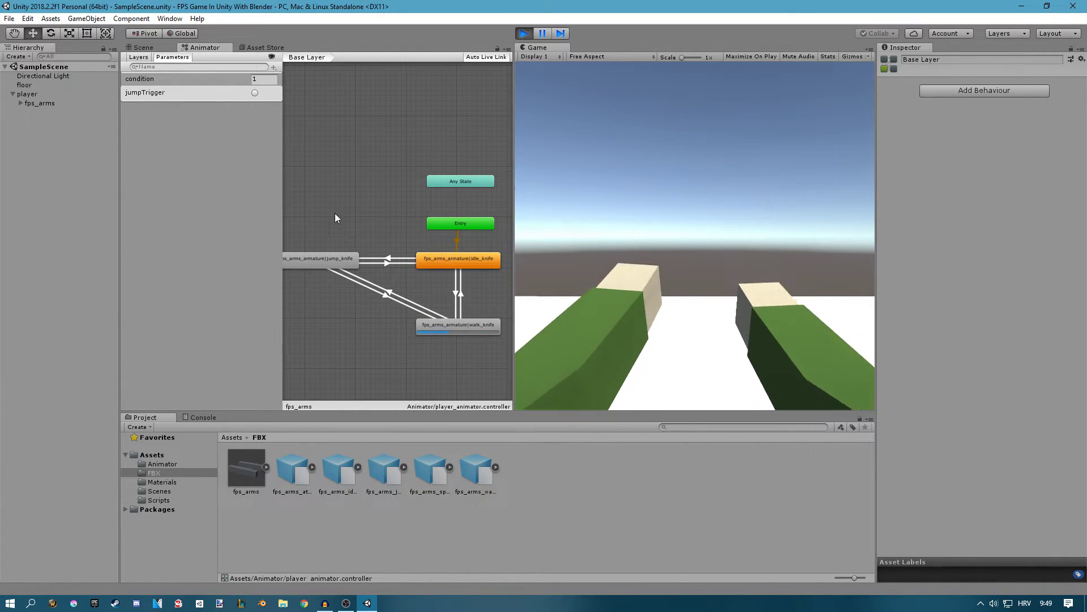
click(255, 94)
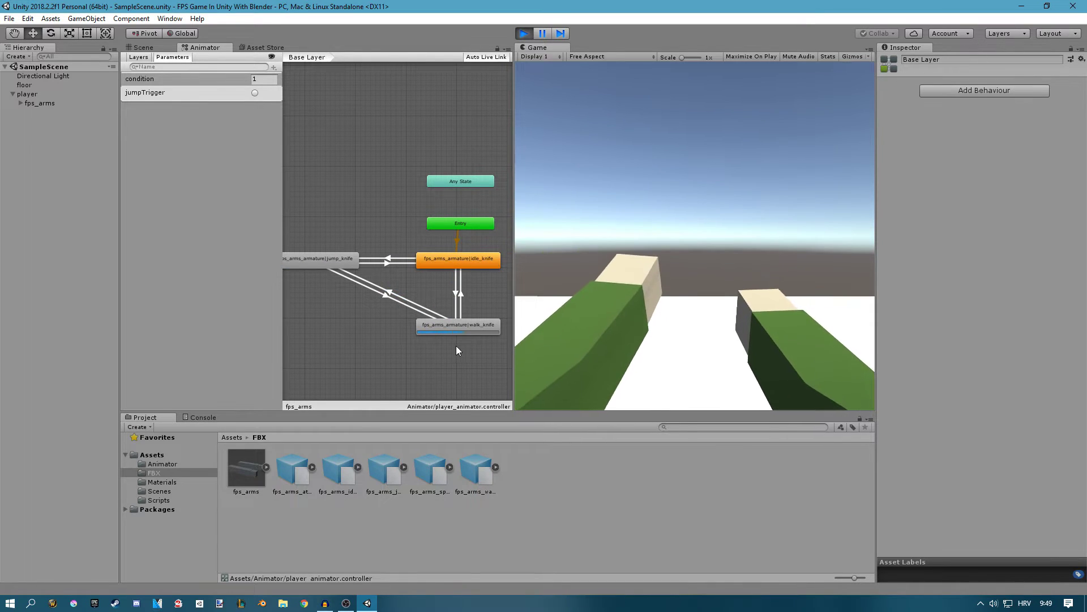
click(523, 34)
Add a condition to the jump_knife to walk_knife transition requiring the condition parameter to equal 1
click(381, 294)
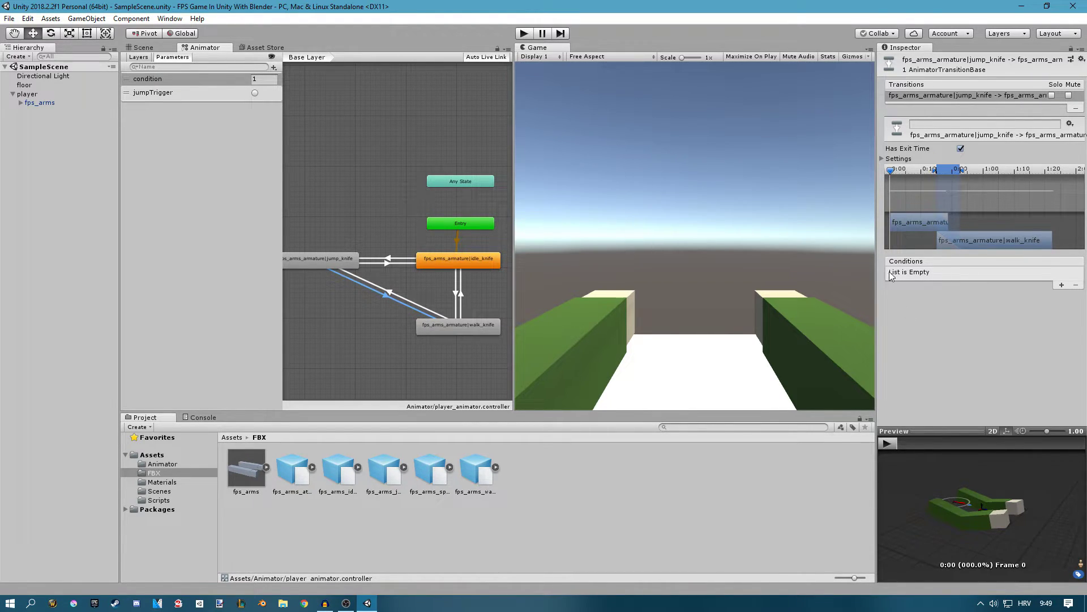
click(1061, 285)
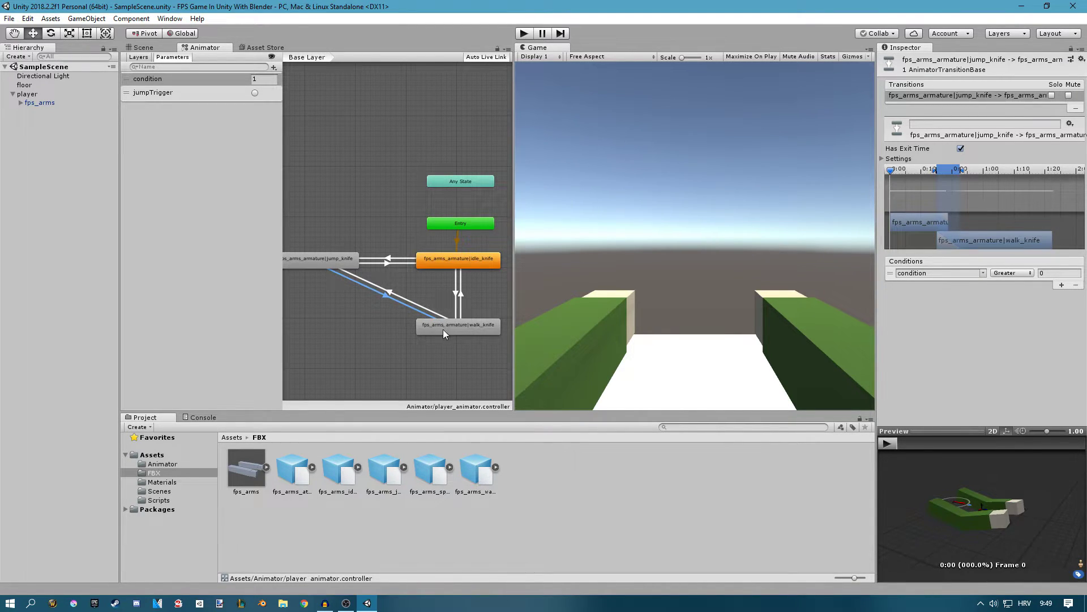
click(1013, 273)
click(1002, 307)
click(1059, 273)
text(1)
click(1021, 322)
Add a condition to the jump_knife to idle_knife transition requiring the condition parameter to equal 0
click(386, 263)
scroll(386, 265, up, 1)
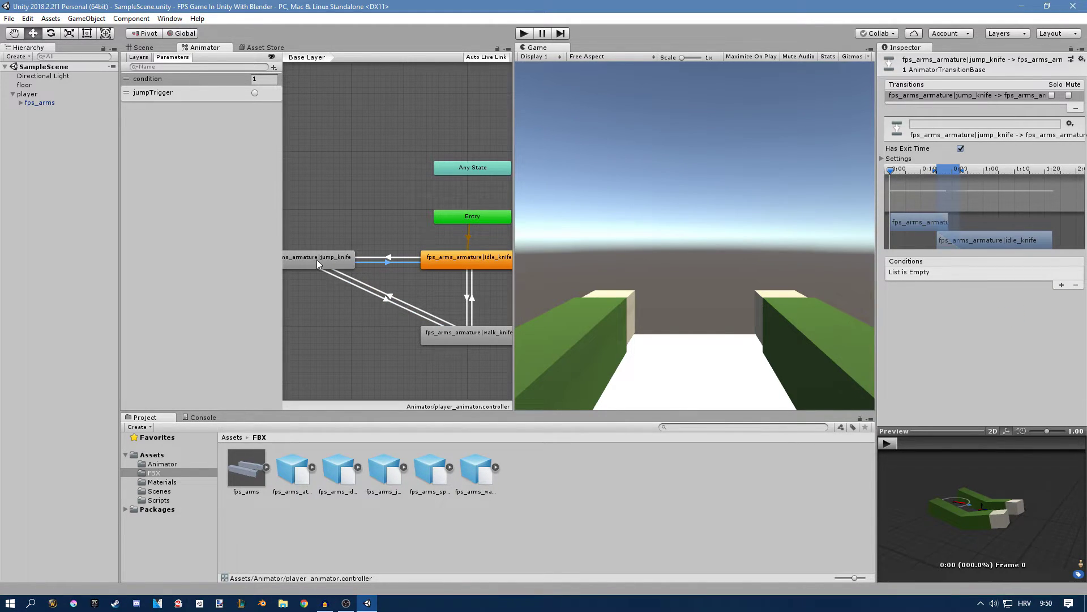
click(1062, 285)
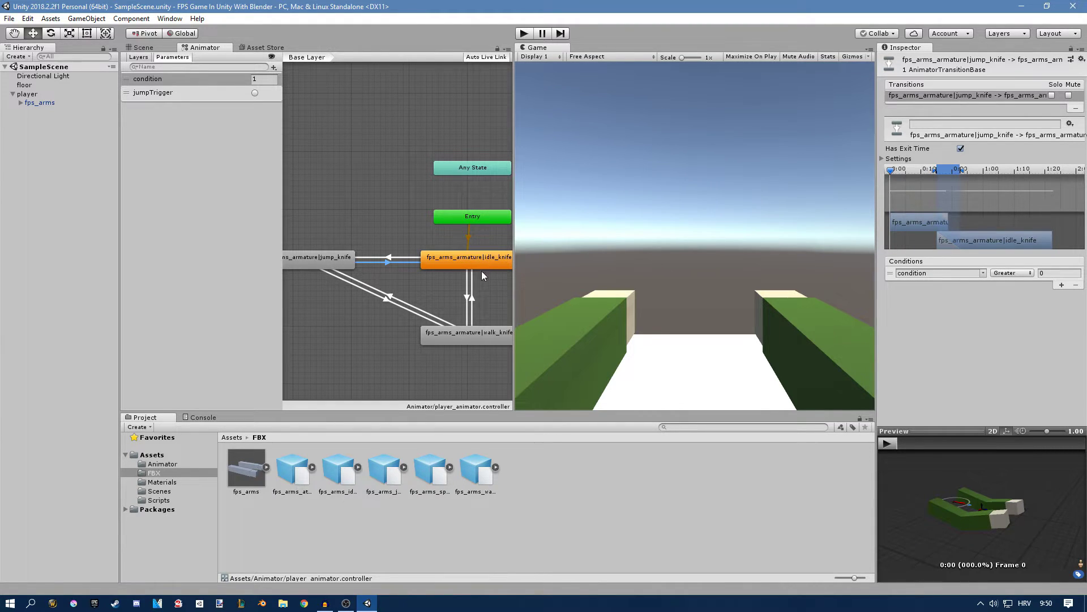
click(1012, 273)
click(1014, 311)
Run the game, fire jumpTrigger to check the return from jump_knife to walk_knife, and stop the game
click(524, 33)
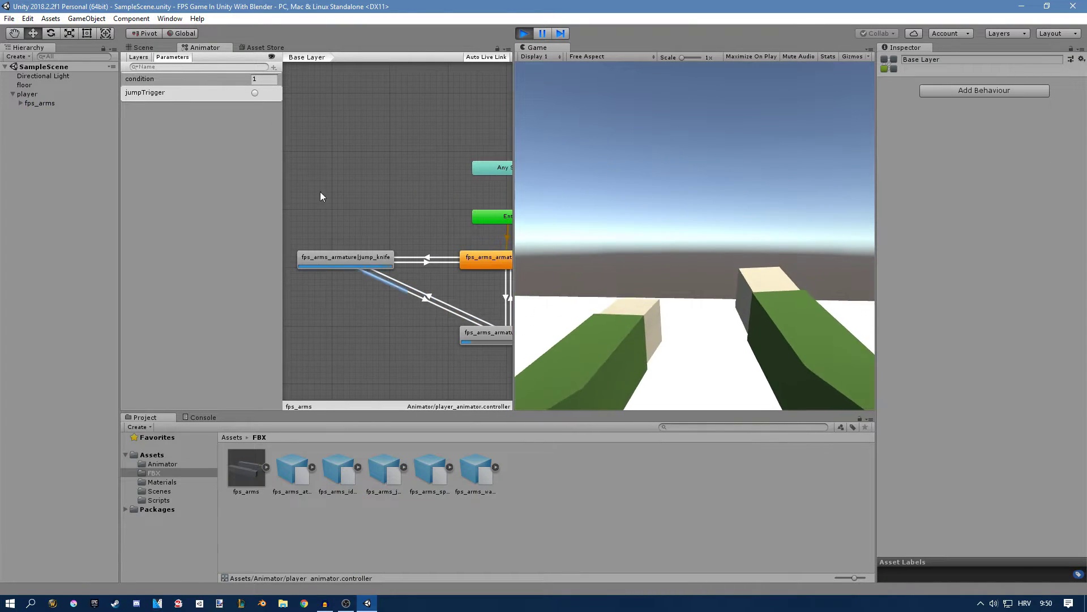
click(254, 93)
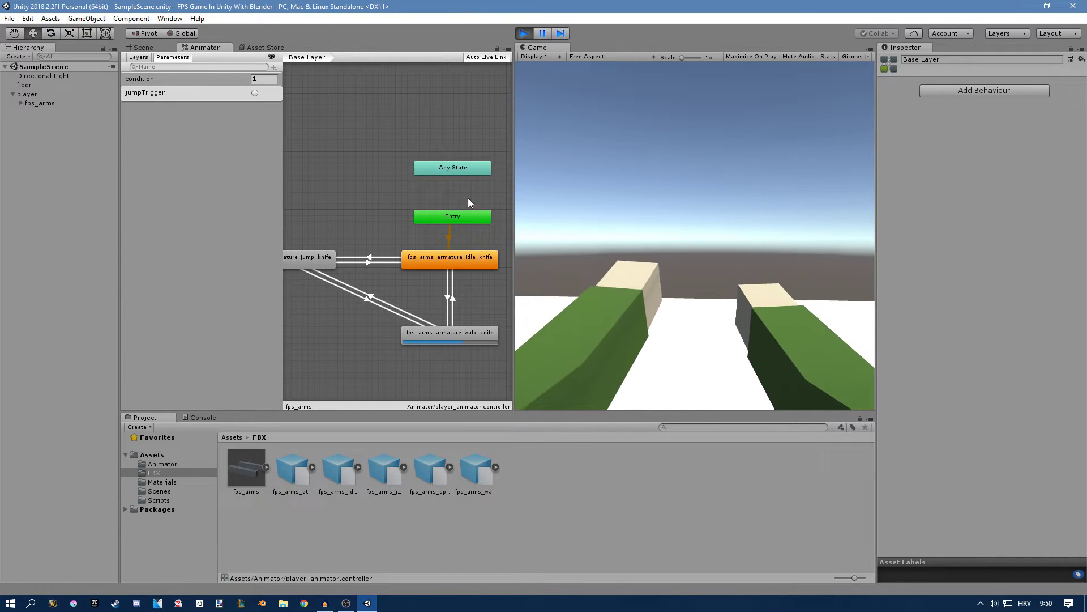
key(ctrl+p)
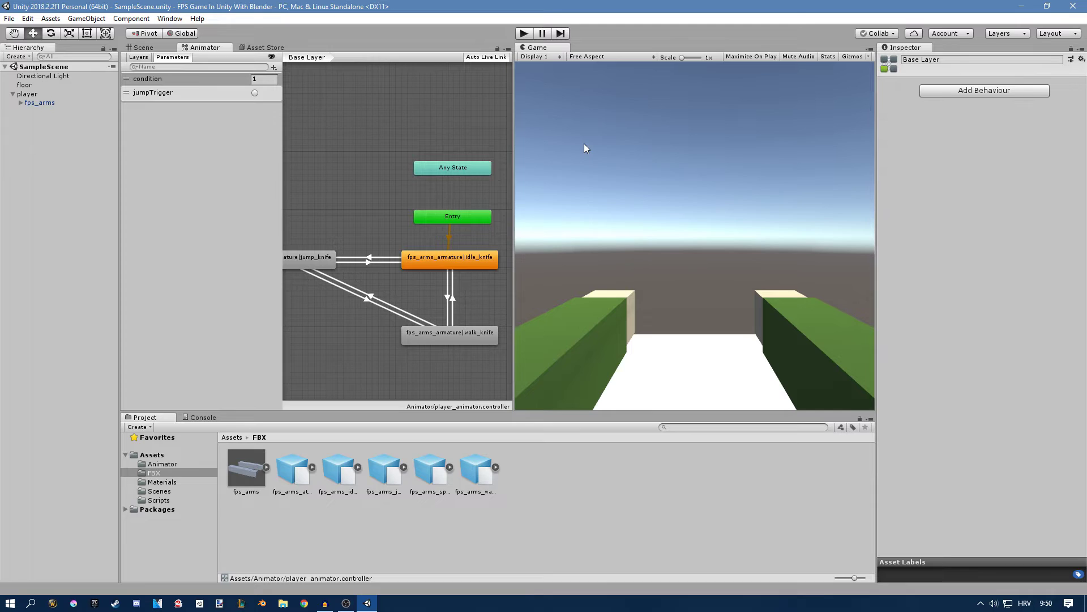
Add the sprint_knife animation from the FBX folder as a new state beside idle_knife in the animator graph
scroll(405, 232, down, 2)
middle_drag(454, 258, 426, 271)
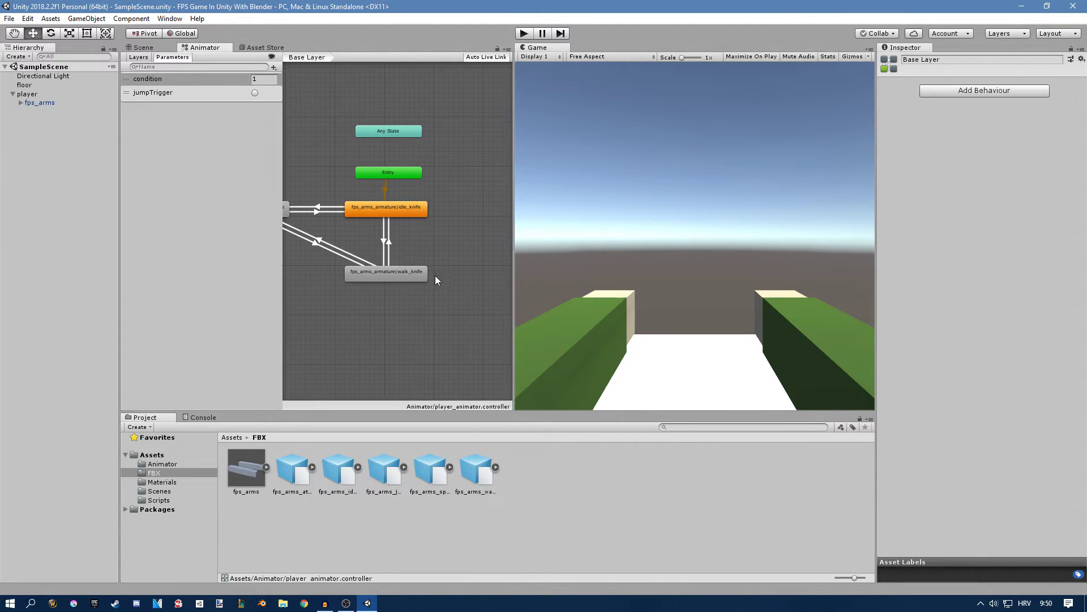
drag(433, 467, 481, 237)
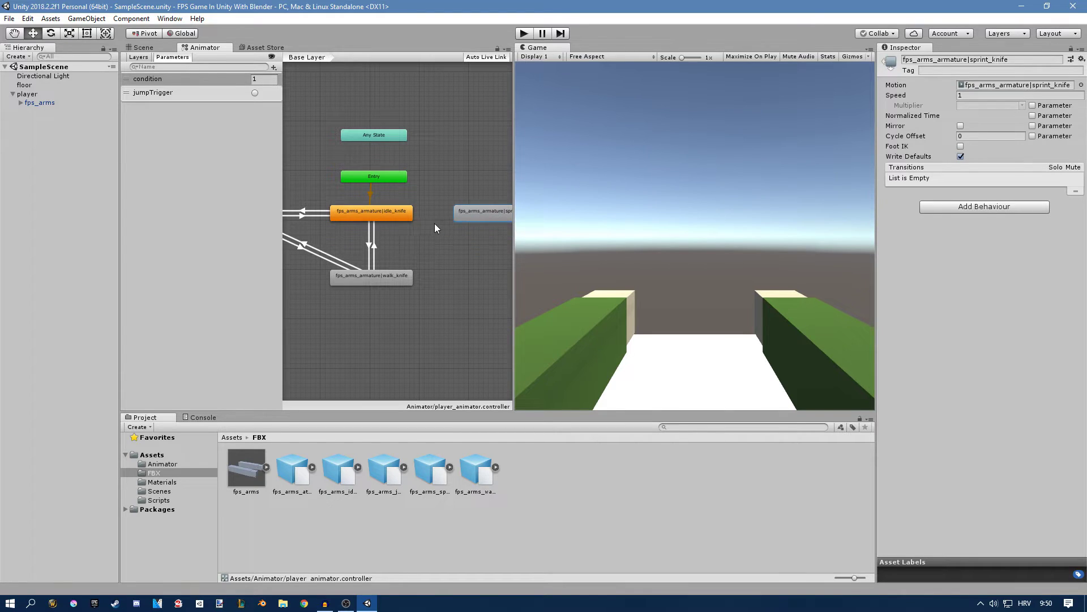
middle_drag(466, 199, 445, 202)
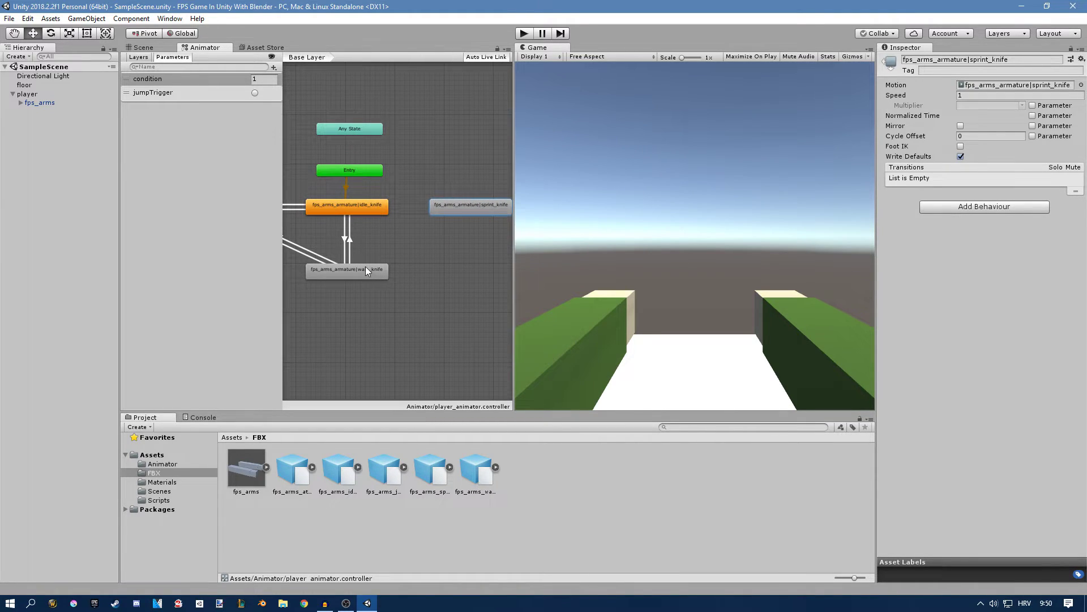
Create transitions in both directions between the idle_knife and sprint_knife states
right_click(370, 206)
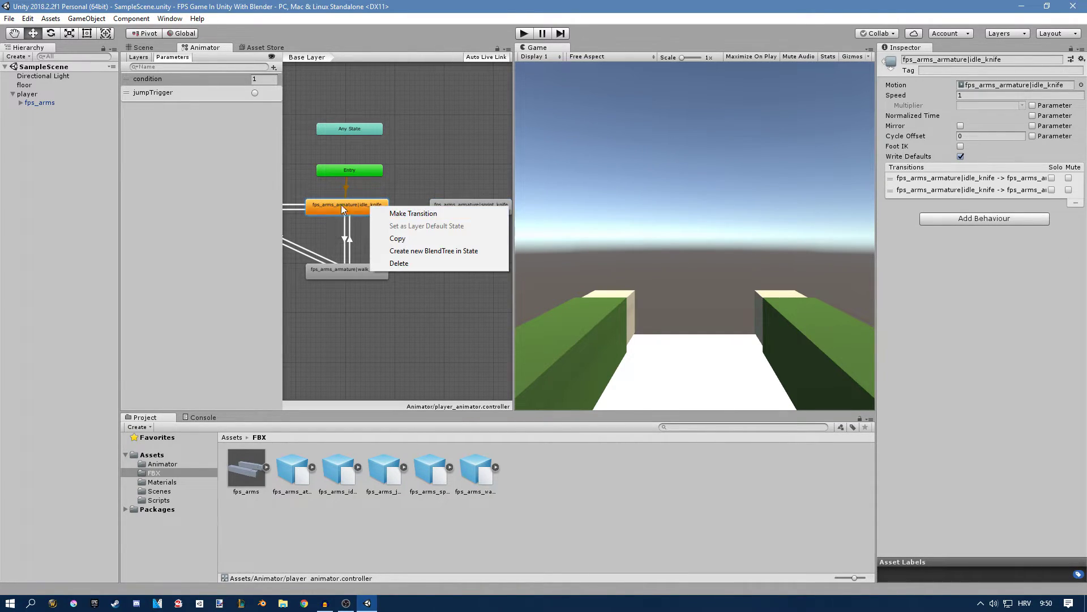
click(412, 213)
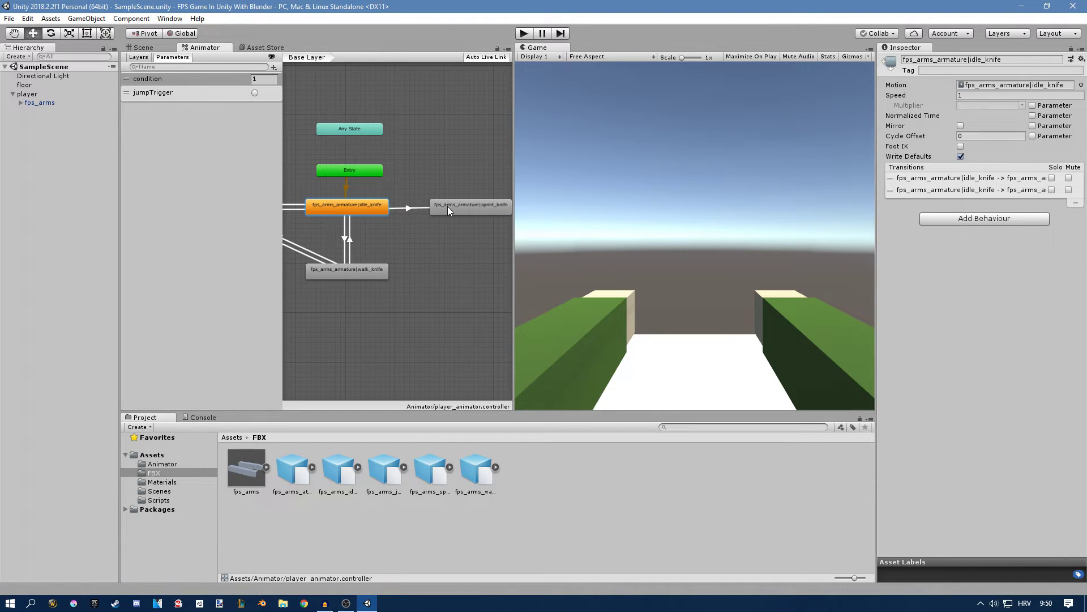
click(448, 207)
right_click(444, 205)
click(486, 212)
click(379, 203)
Make the idle_knife to sprint_knife transition require condition to equal 2, and disable its exit time
click(430, 209)
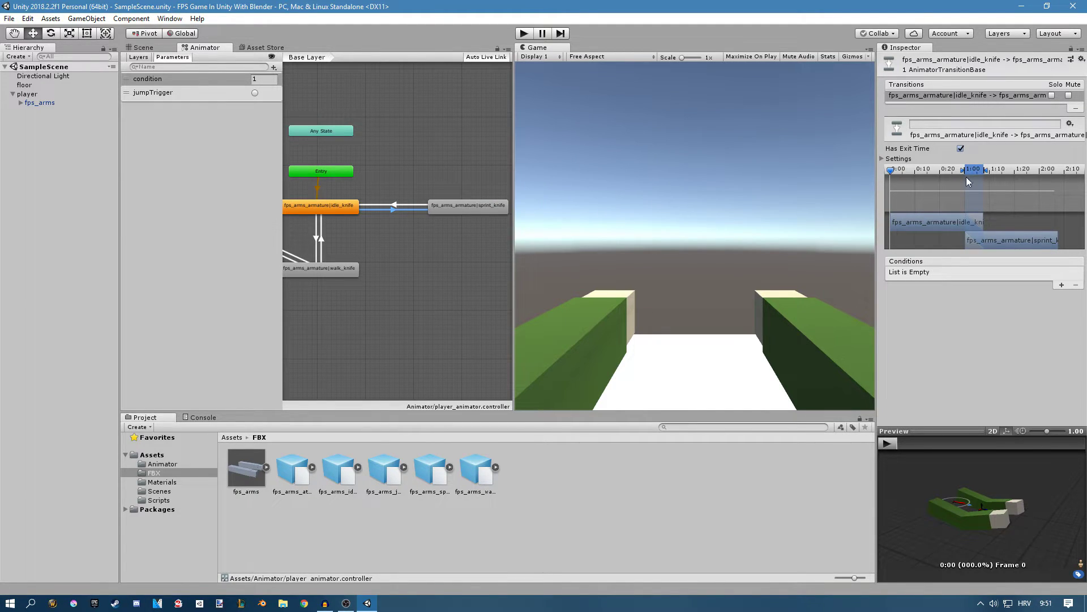
click(1060, 285)
click(1012, 273)
click(1018, 309)
key(Return)
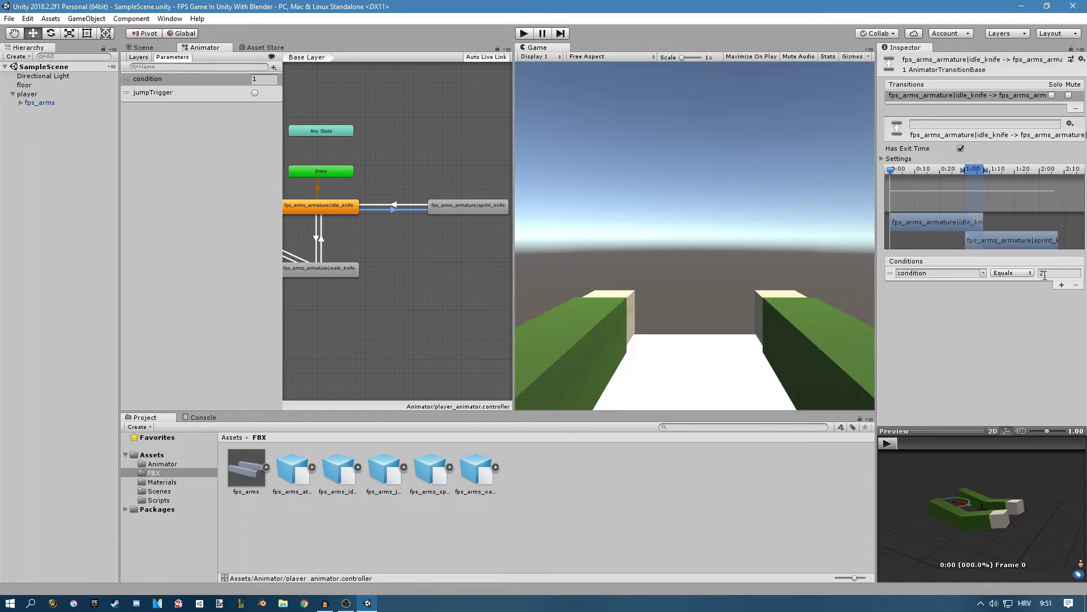
click(960, 149)
Make the sprint_knife to idle_knife transition require condition to equal 0, and disable its exit time
click(399, 204)
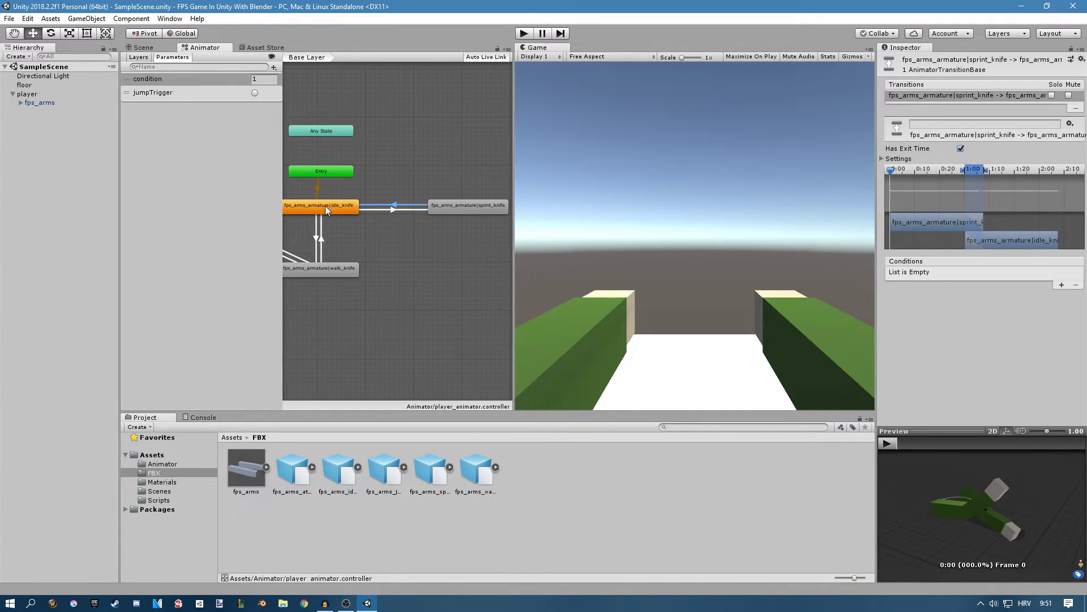
click(1062, 285)
click(1012, 273)
click(1009, 308)
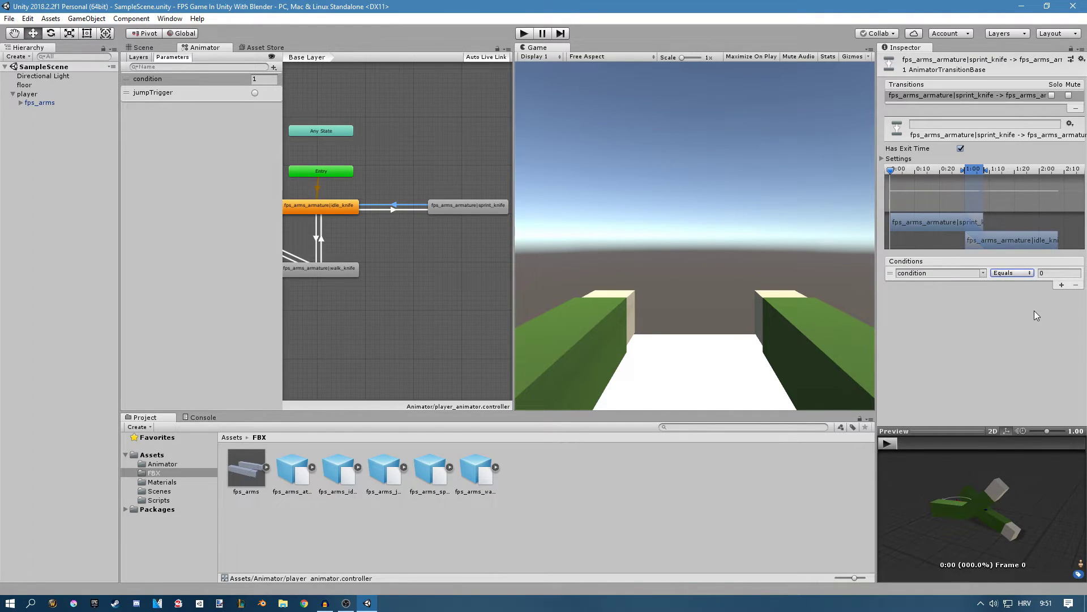
click(961, 149)
Run the game, set condition to 0 and then 2 to check the idle to sprint change, and stop the game
click(524, 33)
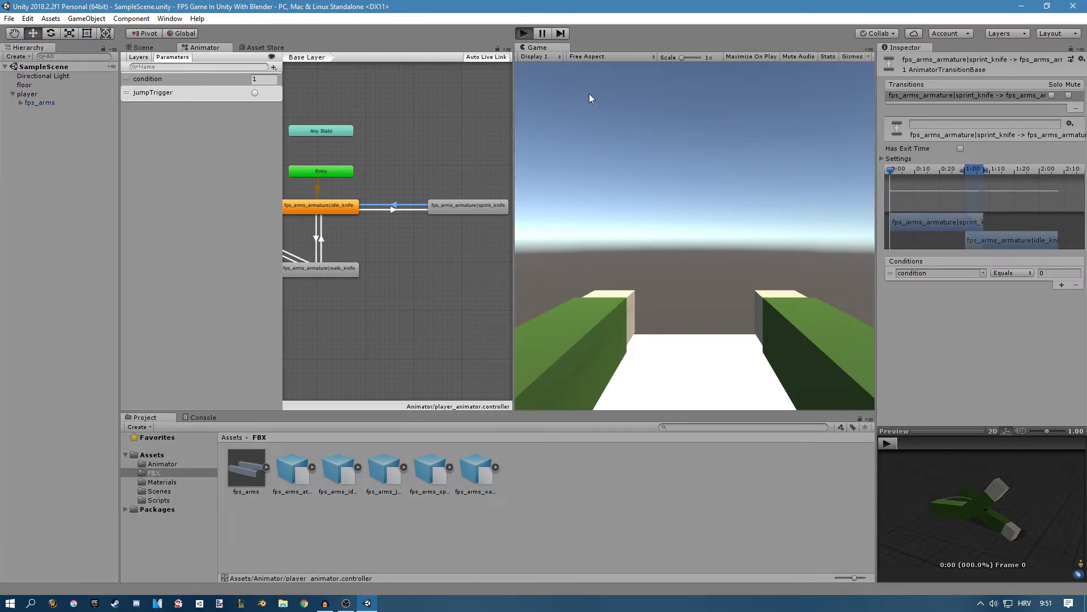
click(263, 79)
text(0)
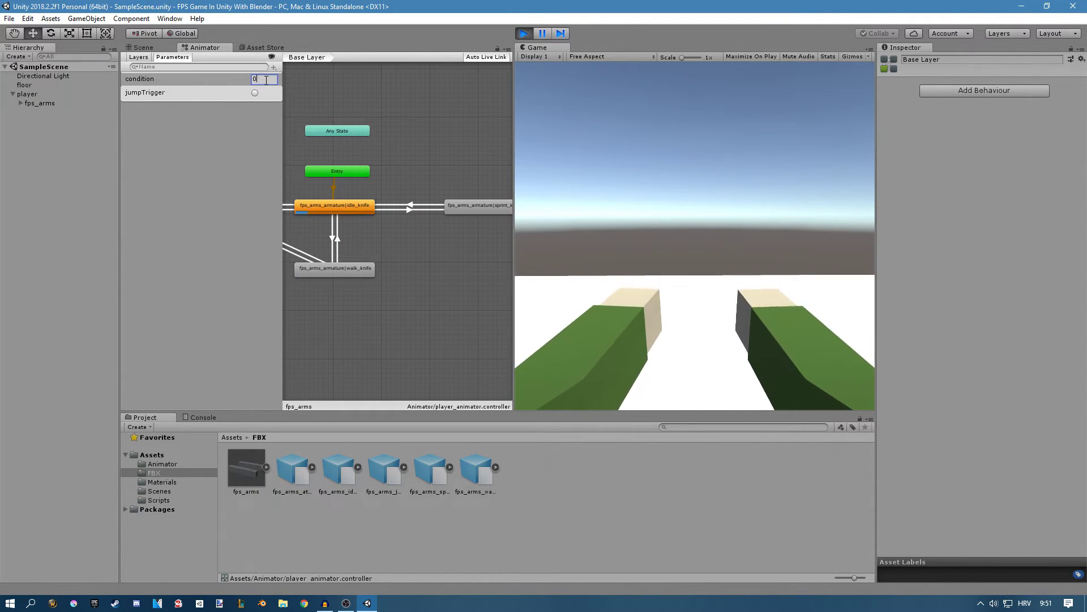
text(2)
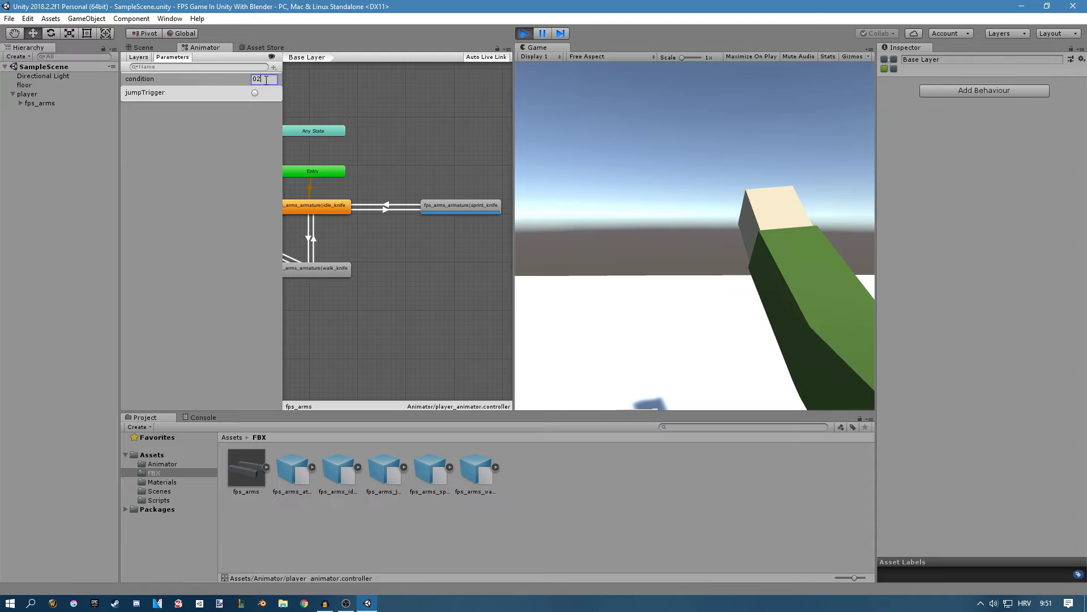
click(524, 33)
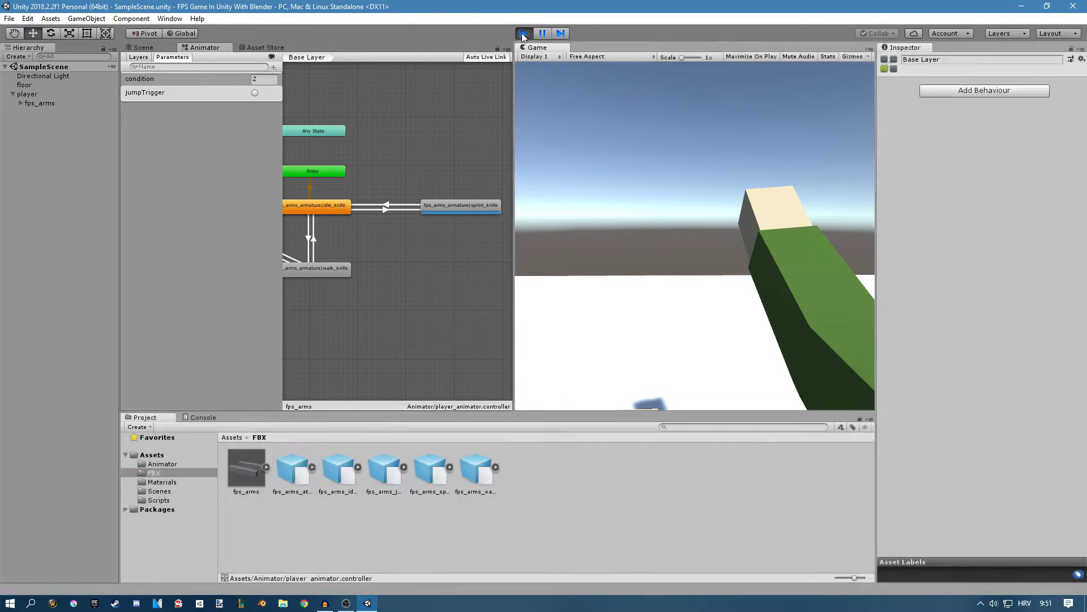
Enable Loop Time for the sprint_knife clip in the fps_arms_sprint_knife import settings and apply the change
click(450, 467)
click(447, 470)
click(451, 468)
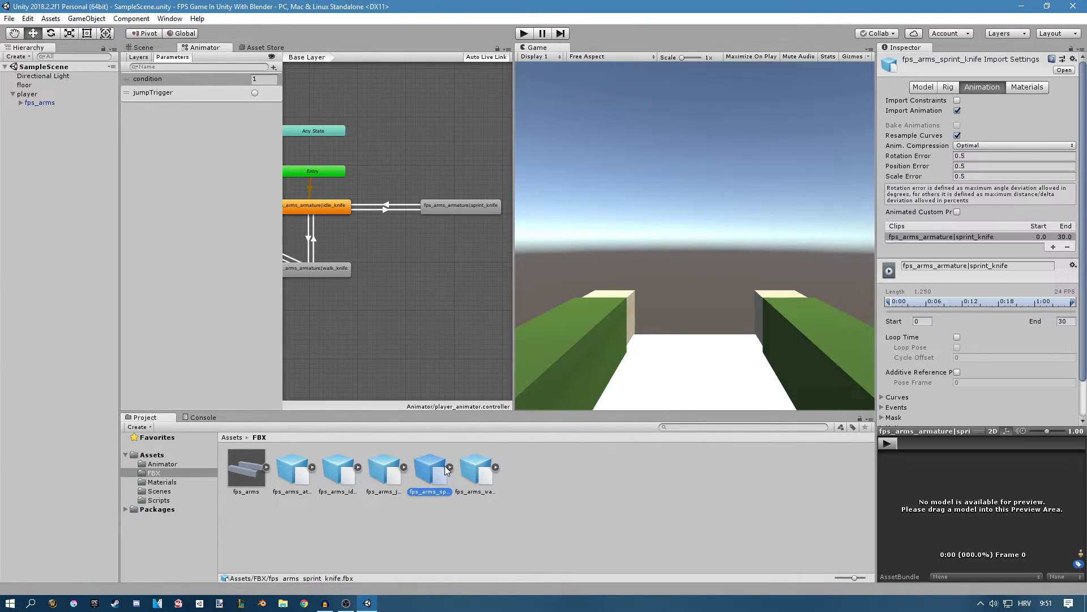
click(958, 337)
scroll(960, 343, down, 2)
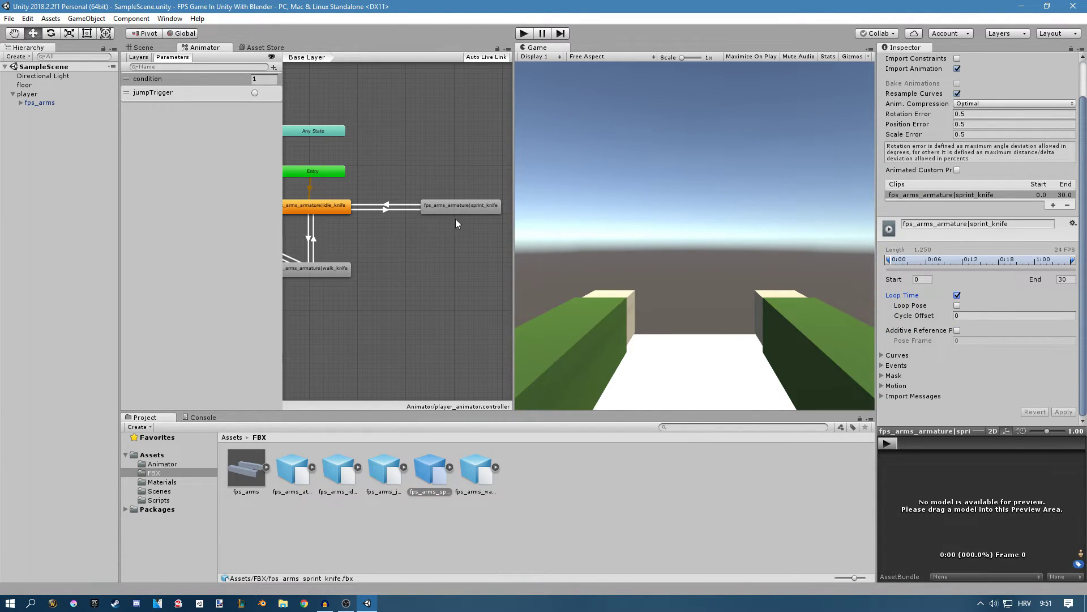
Create transitions in both directions between the walk_knife and sprint_knife states
click(387, 254)
right_click(328, 268)
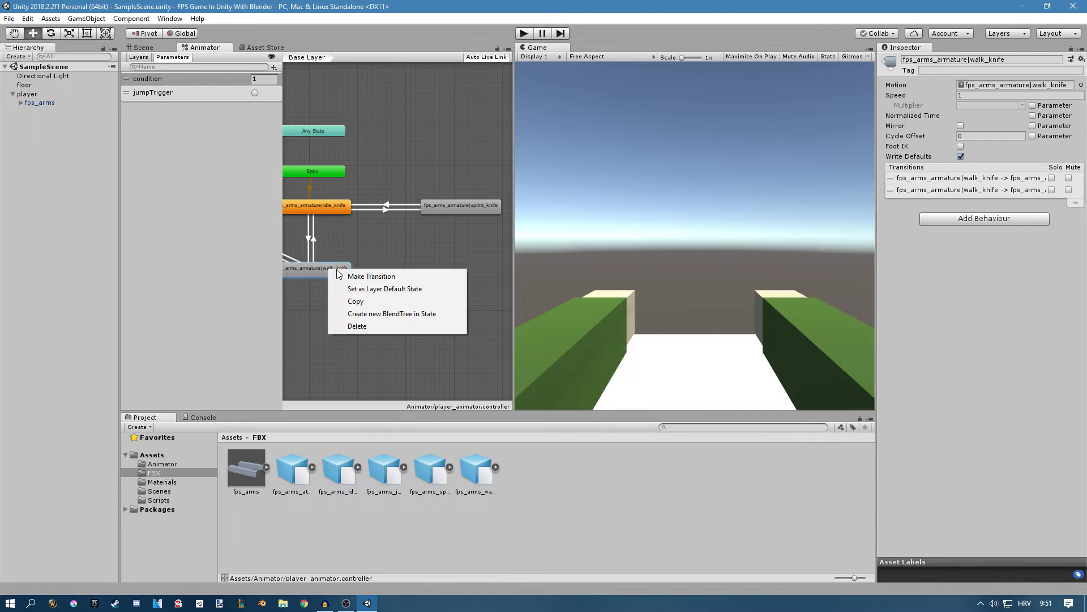
click(343, 277)
click(430, 212)
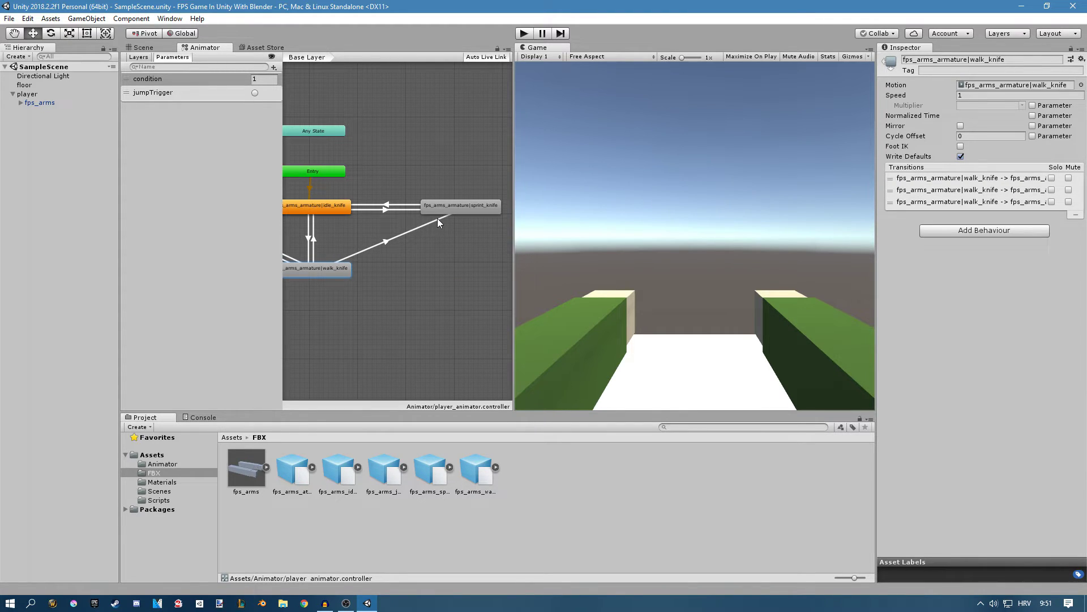
right_click(437, 218)
click(447, 211)
right_click(454, 210)
click(473, 217)
click(339, 273)
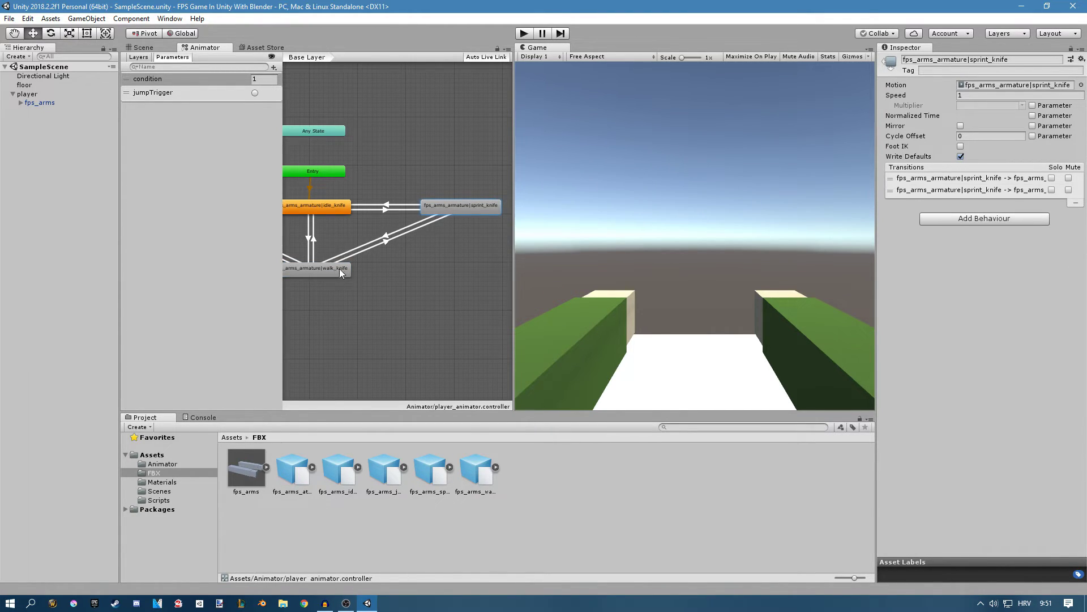
Make the walk_knife to sprint_knife transition require condition to equal 2, and disable its exit time
scroll(368, 257, up, 1)
click(386, 246)
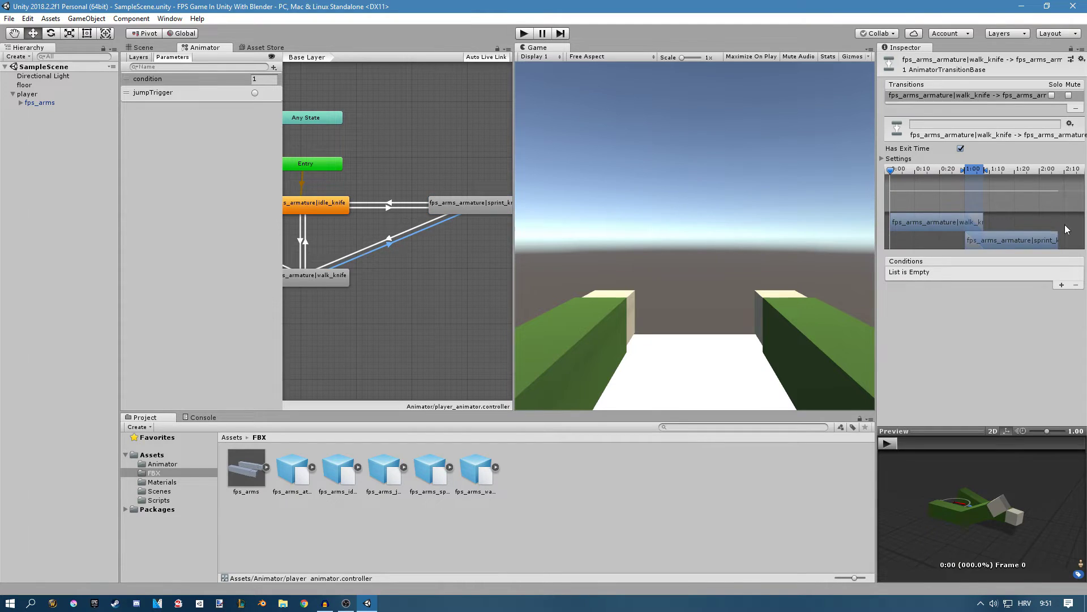
click(1061, 283)
click(1013, 272)
click(1015, 308)
click(1043, 273)
text(2)
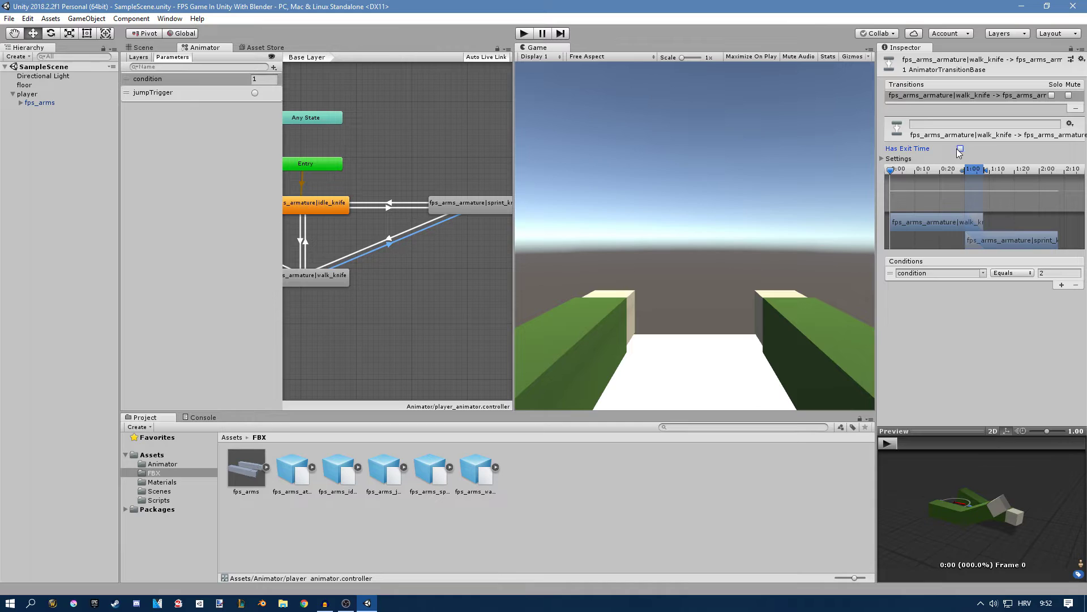
Make the sprint_knife to walk_knife transition require condition to equal 1, and disable its exit time
click(415, 232)
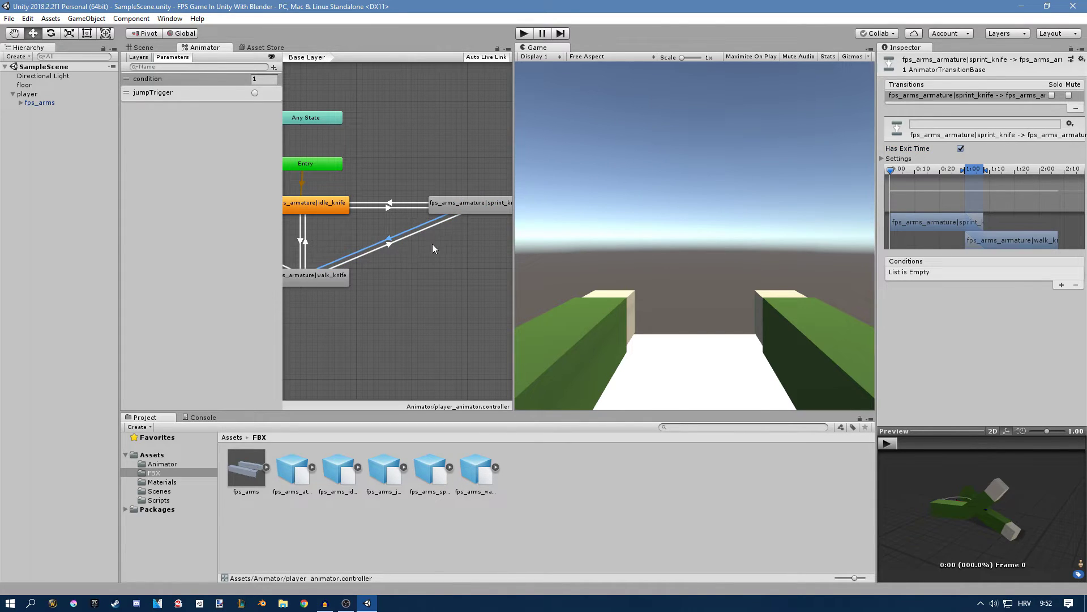
click(1061, 284)
click(1013, 272)
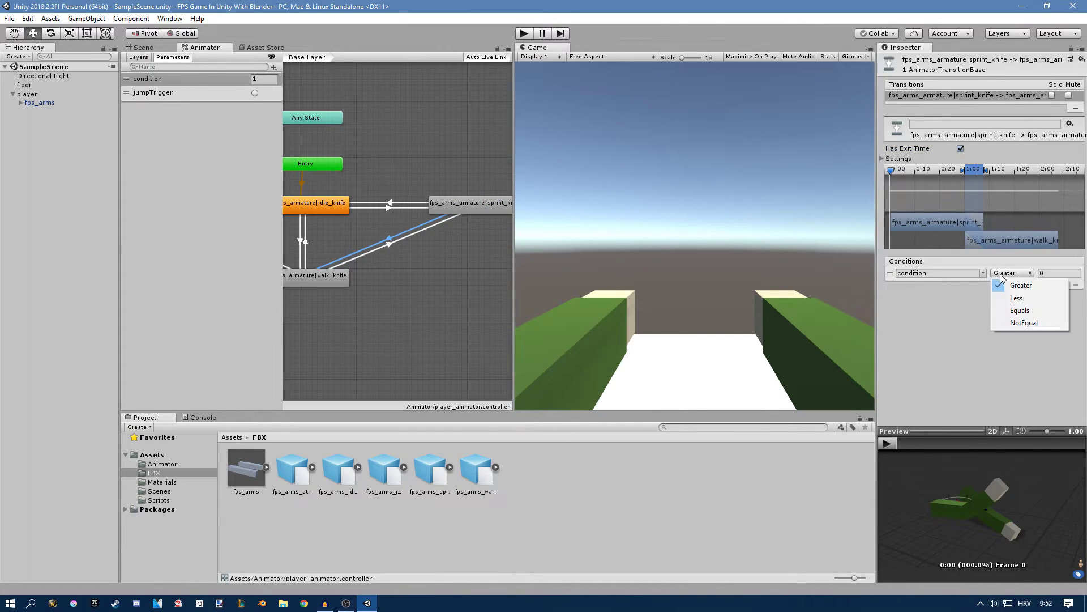
click(1015, 310)
click(1045, 273)
text(1)
click(1024, 324)
click(960, 148)
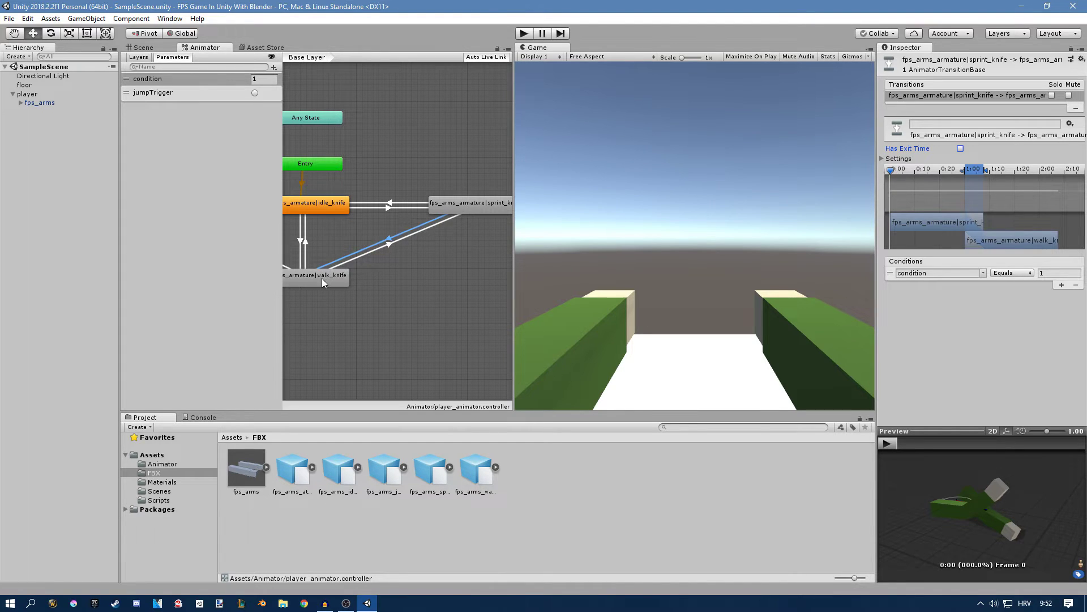
Run the game, switch condition from 1 to 2 to check the walk to sprint change, and stop the game
key(ctrl+p)
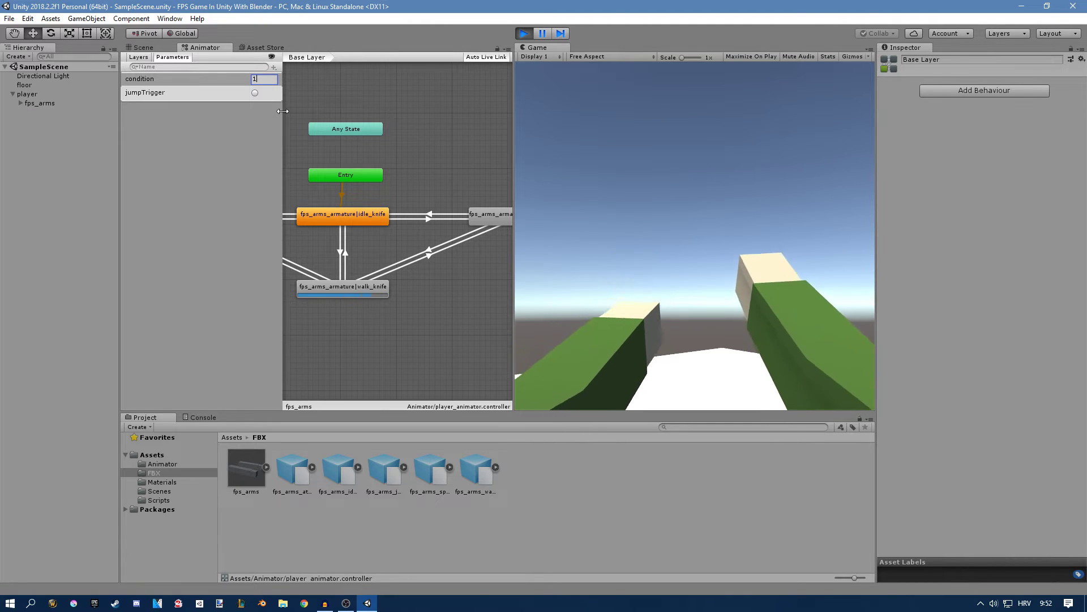
key(BackSpace)
text(2)
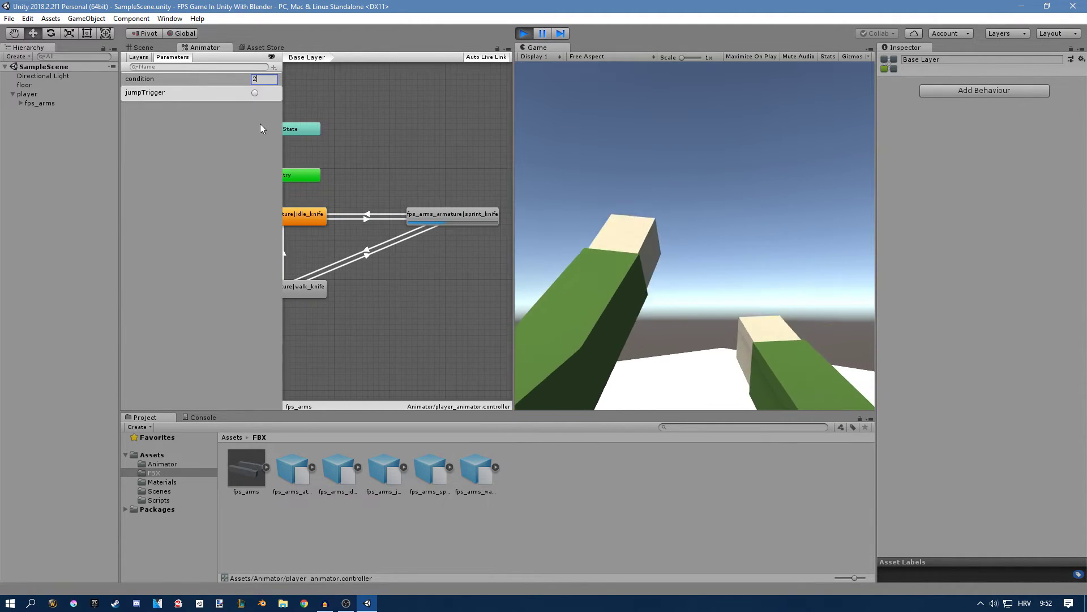
key(ctrl+s)
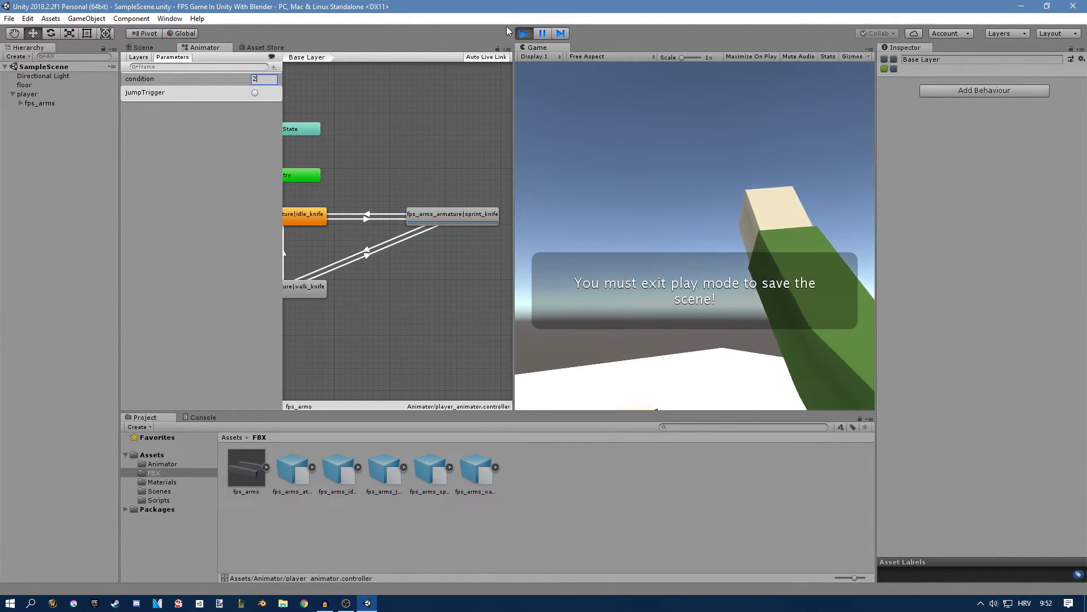
click(524, 33)
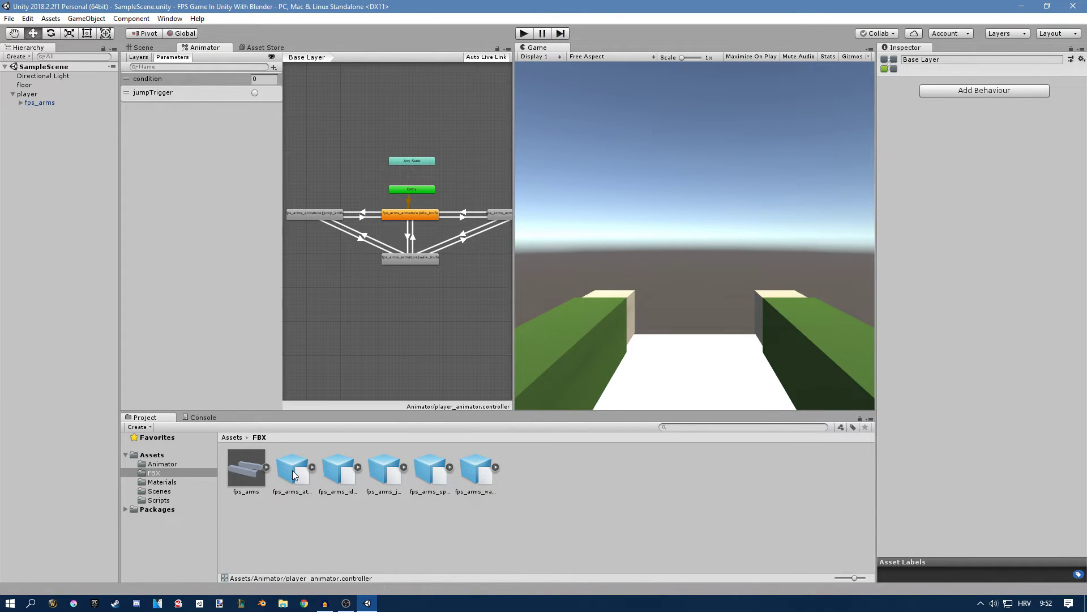
Add the attack_knife animation as a state below sprint_knife and create a trigger parameter named attackTrigger
middle_drag(410, 344, 366, 332)
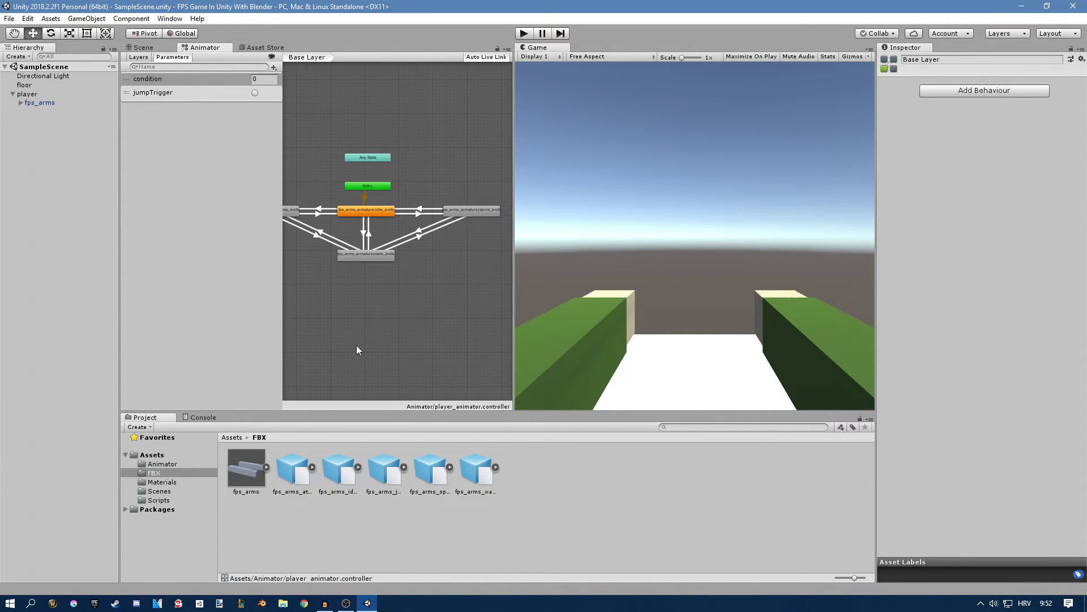
drag(292, 467, 455, 253)
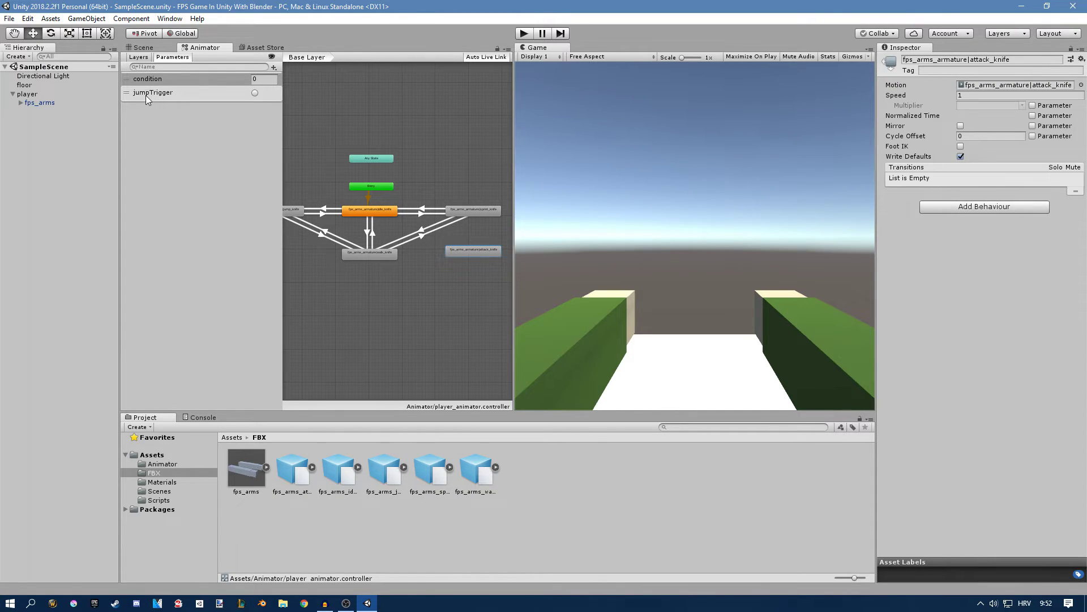
click(272, 68)
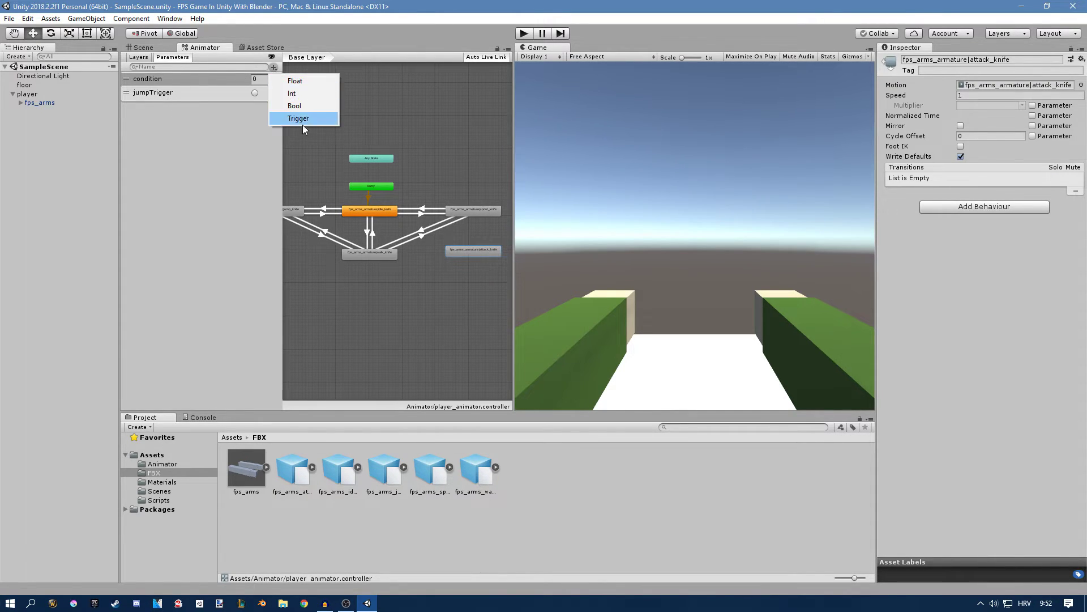
click(301, 121)
text(attackTrigger)
key(Return)
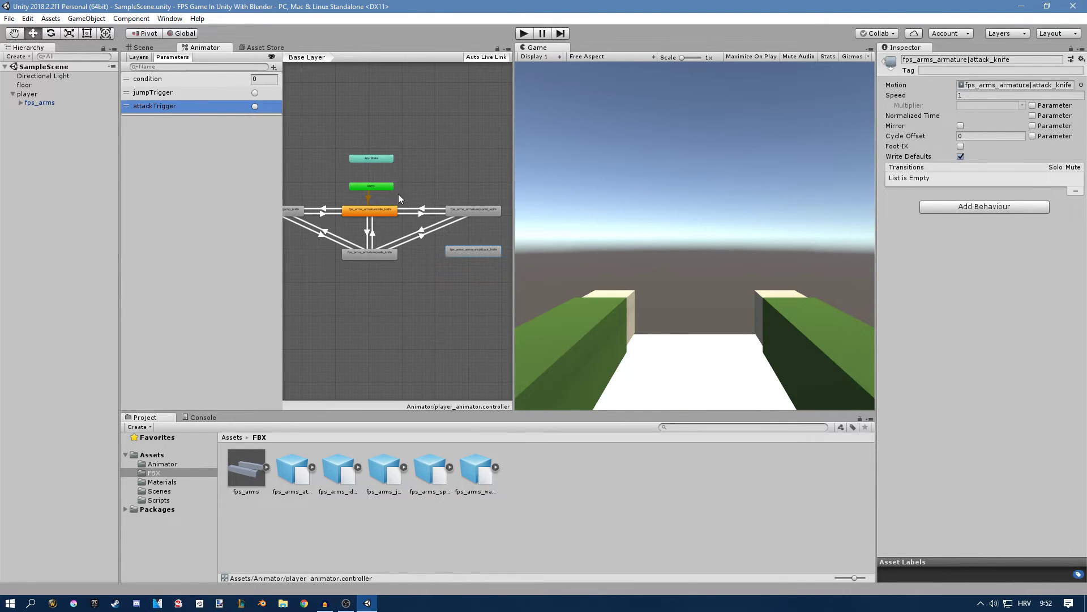
Create transitions in both directions between idle_knife and attack_knife, and move attack_knife further down, clear of the walk_knife row
scroll(430, 227, up, 3)
middle_drag(467, 278, 438, 256)
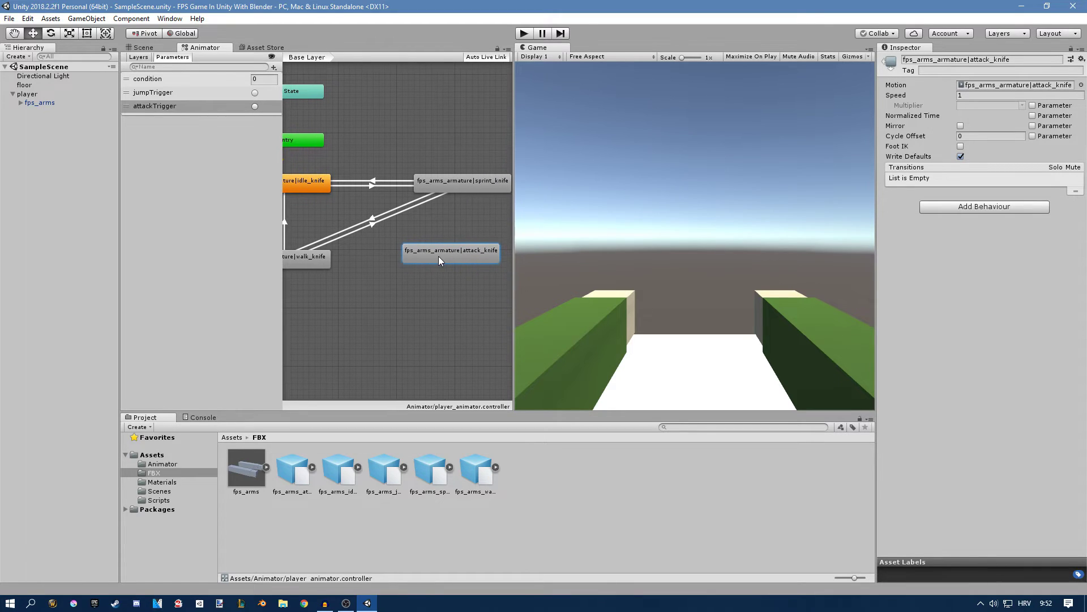
scroll(429, 226, down, 2)
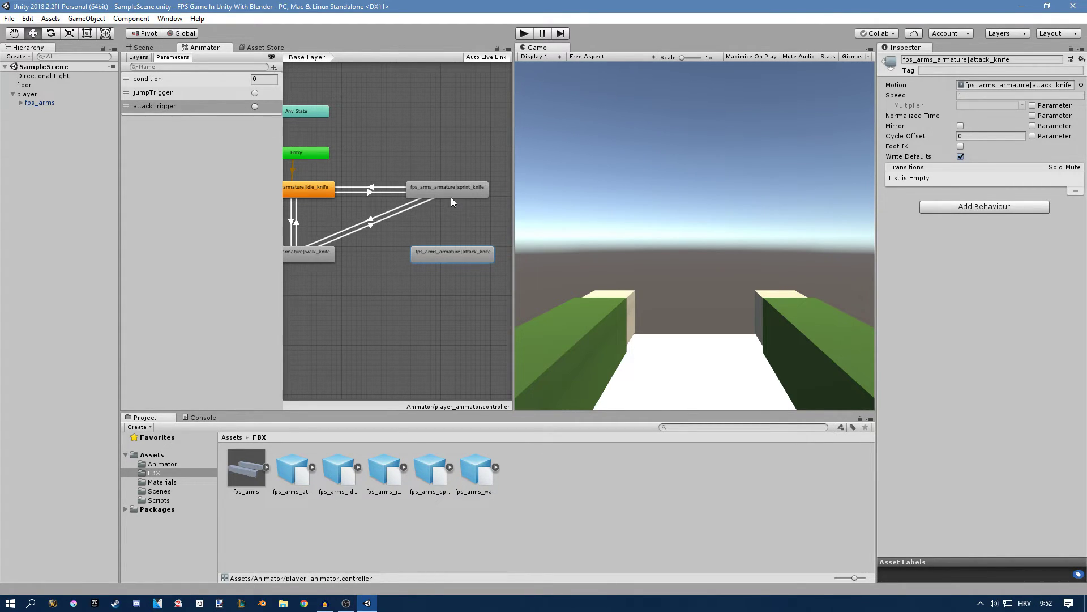
right_click(298, 189)
click(306, 194)
click(433, 255)
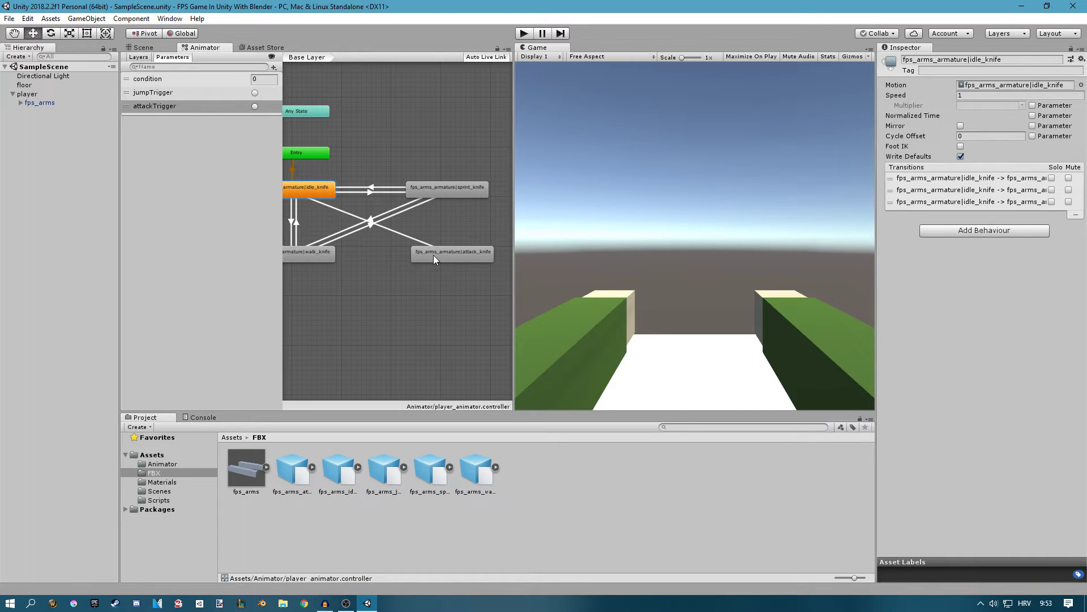
right_click(433, 251)
click(470, 254)
click(332, 195)
drag(453, 253, 436, 306)
scroll(383, 269, up, 2)
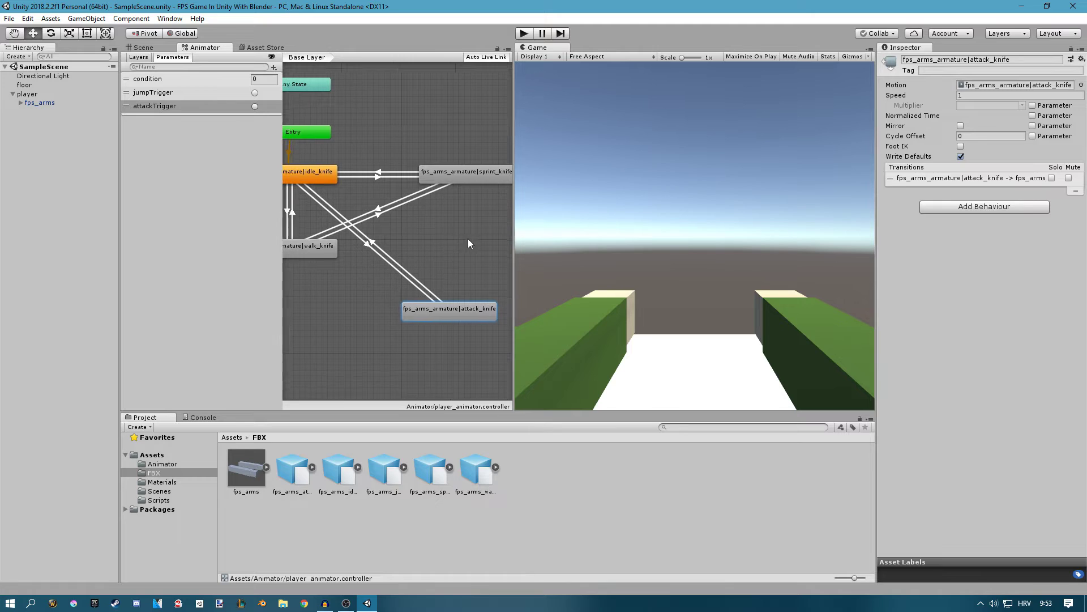
Make attackTrigger the condition of the idle_knife to attack_knife transition, and disable its exit time
middle_drag(464, 244, 493, 236)
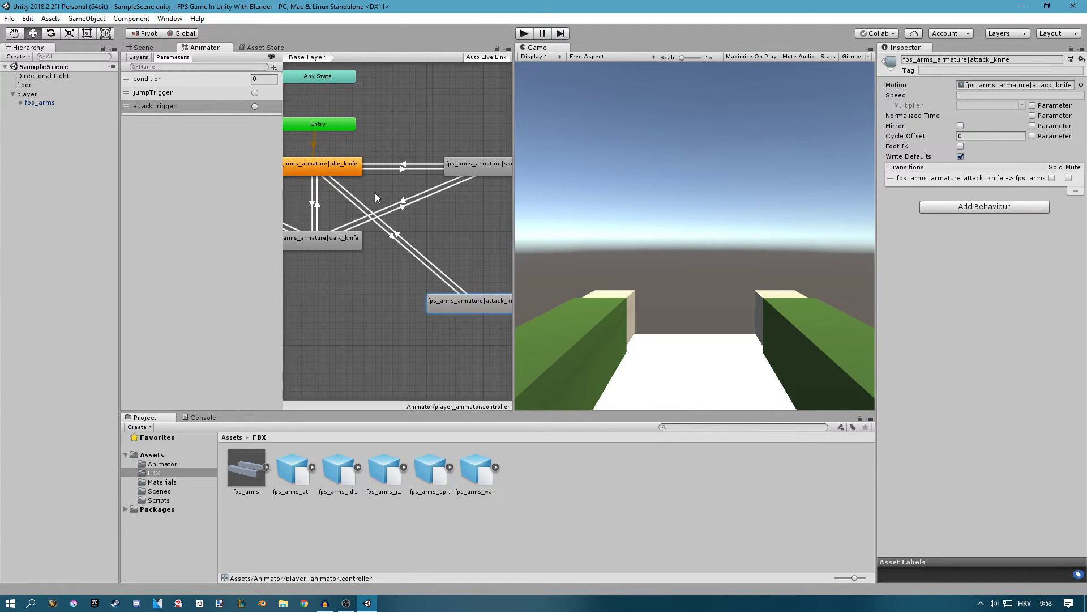
click(390, 236)
click(1061, 285)
click(986, 276)
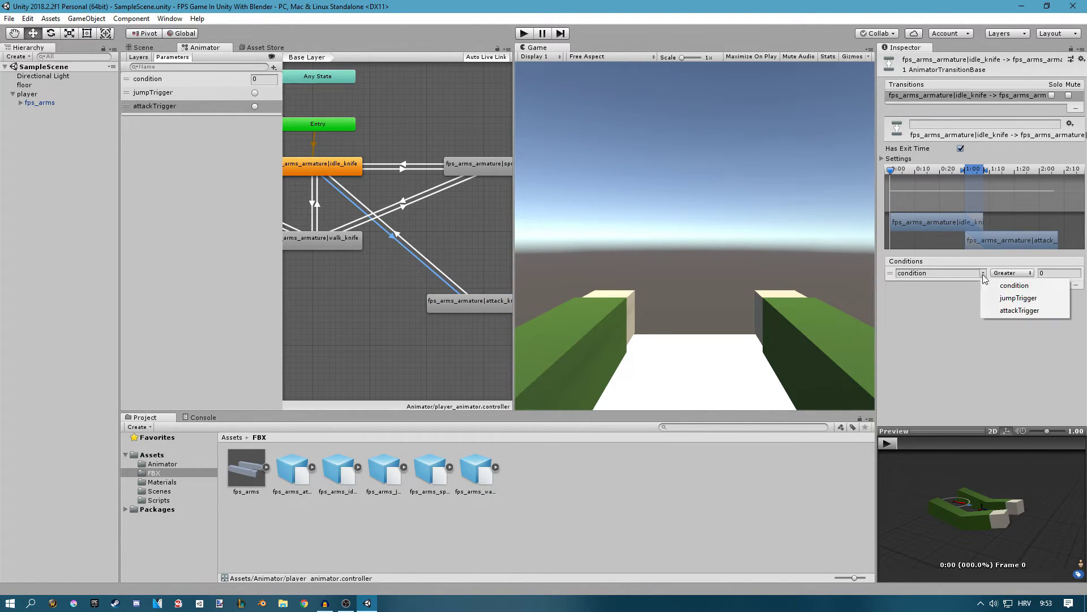
click(1006, 310)
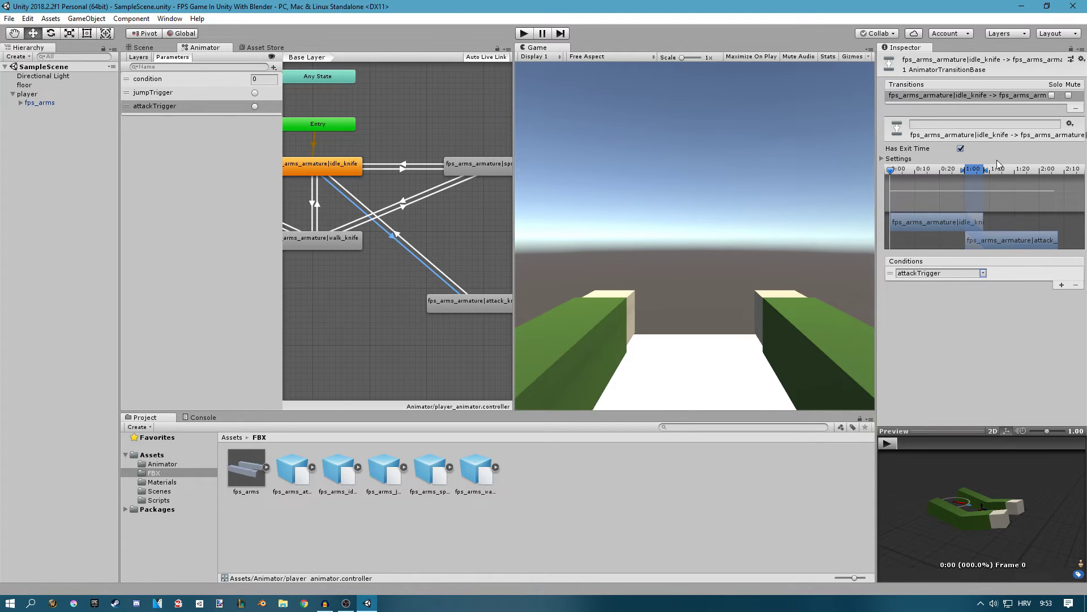
click(960, 148)
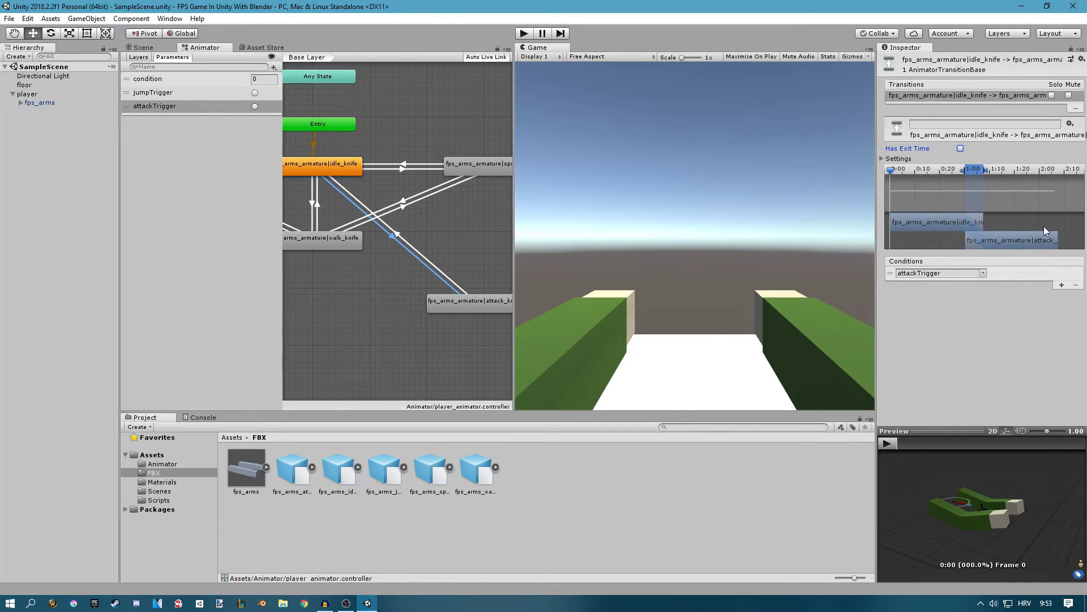
Make the attack_knife to idle_knife transition require condition to equal 0
click(396, 238)
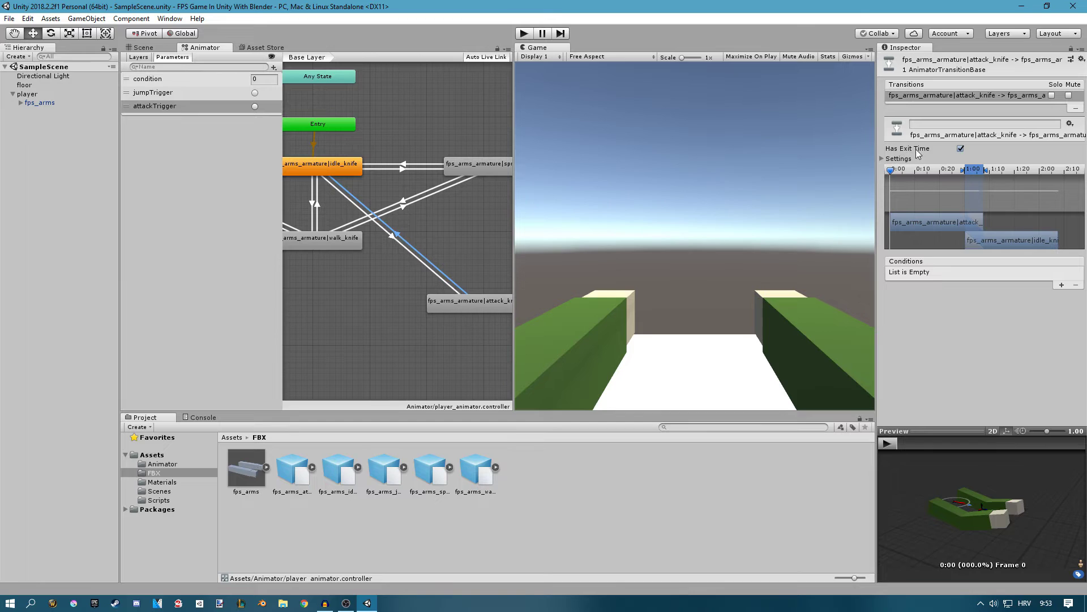
click(1061, 285)
click(1012, 273)
click(1020, 311)
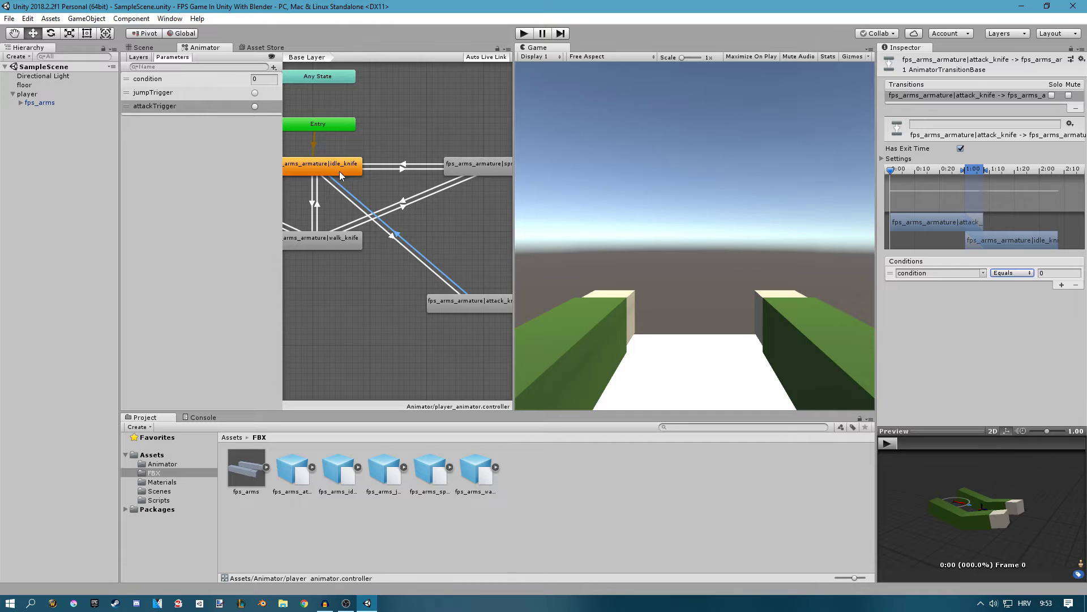
Run the game, fire attackTrigger from idle to check the attack animation, and stop the game
key(ctrl+p)
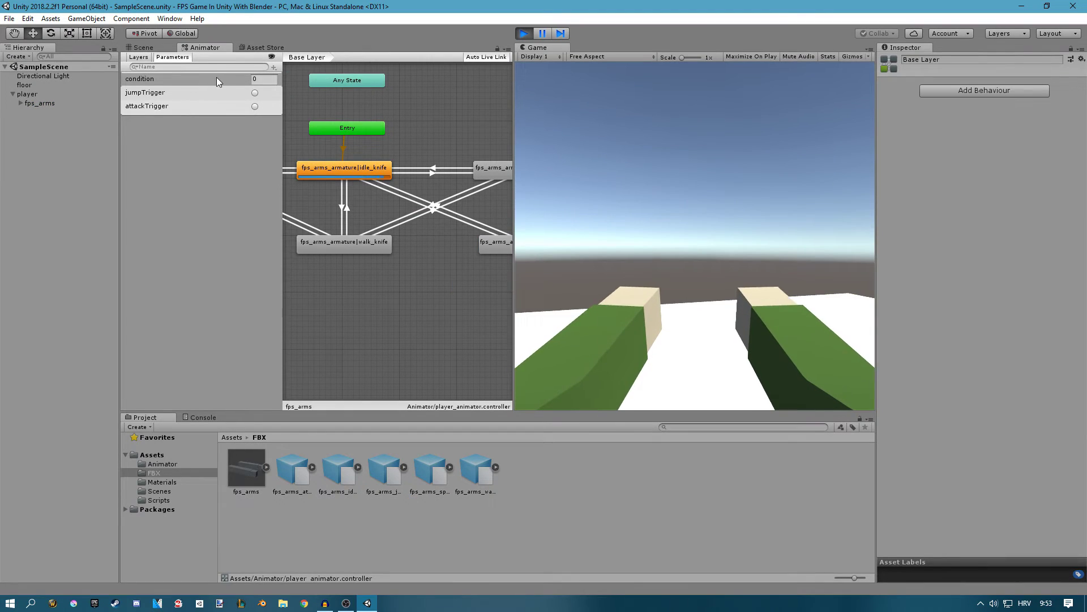
click(255, 106)
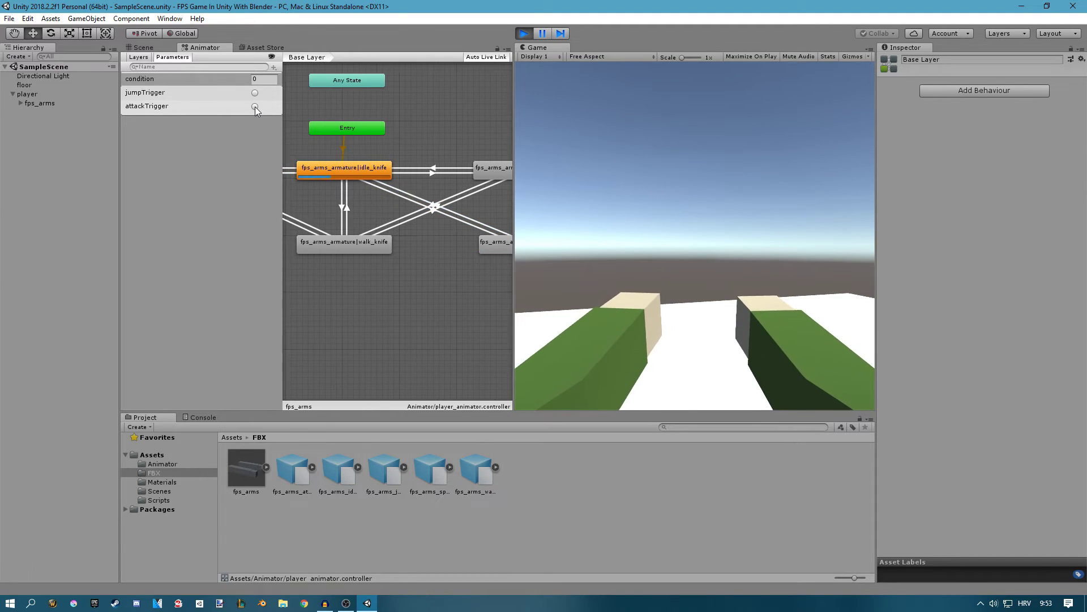
click(255, 107)
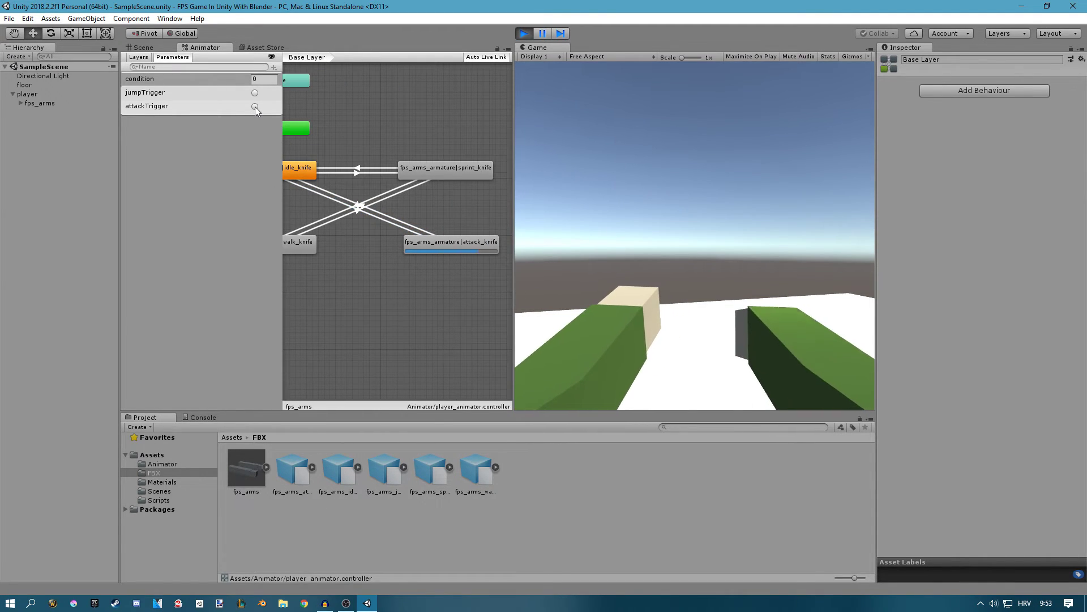
click(524, 33)
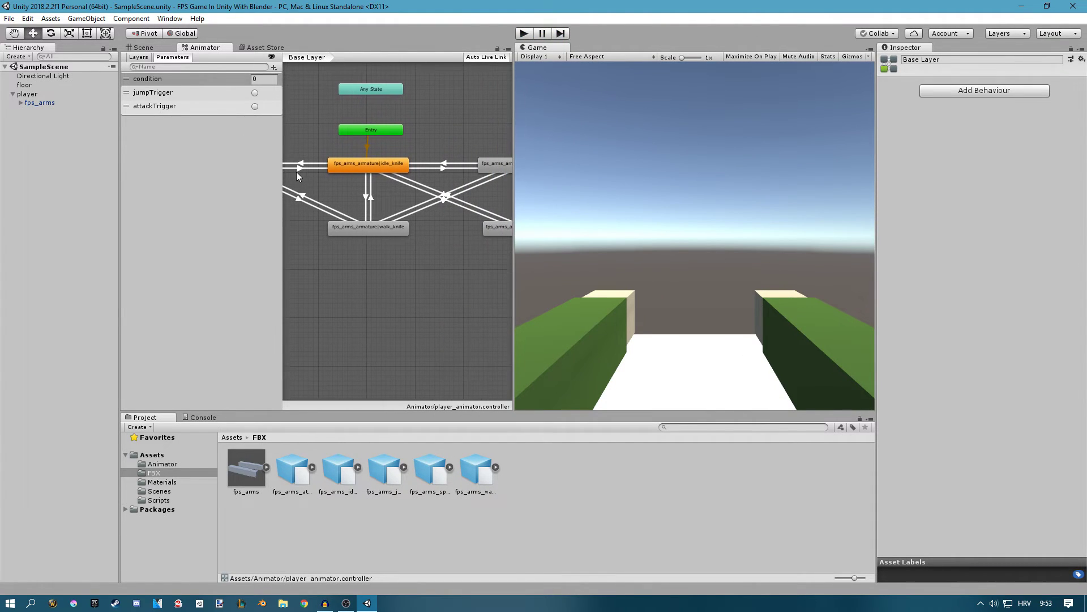
Set the attack_knife state's speed to 2 and shift the state slightly closer to walk_knife
click(468, 227)
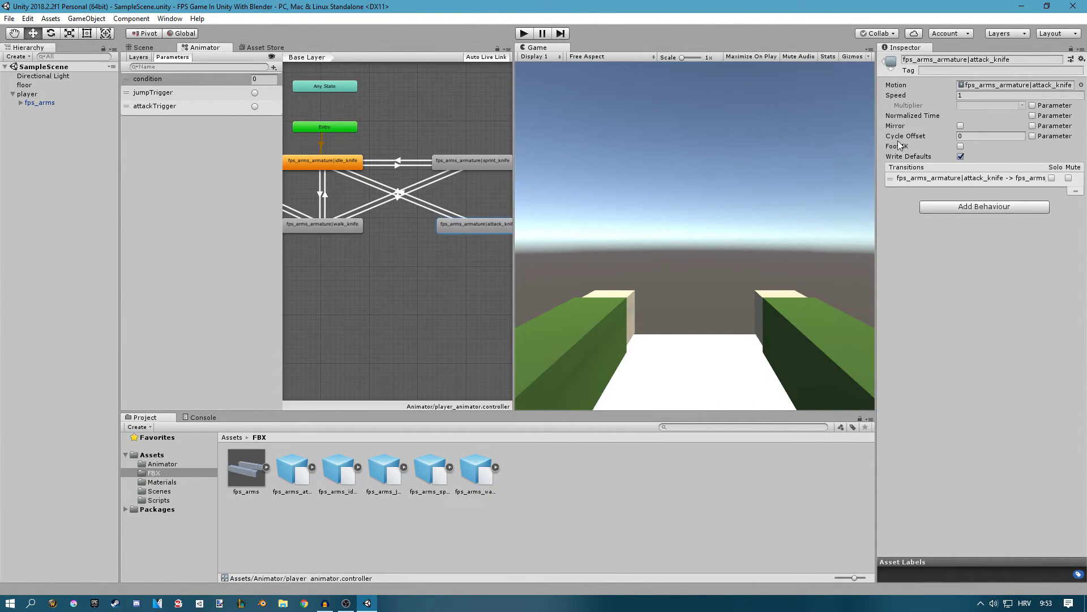
click(474, 260)
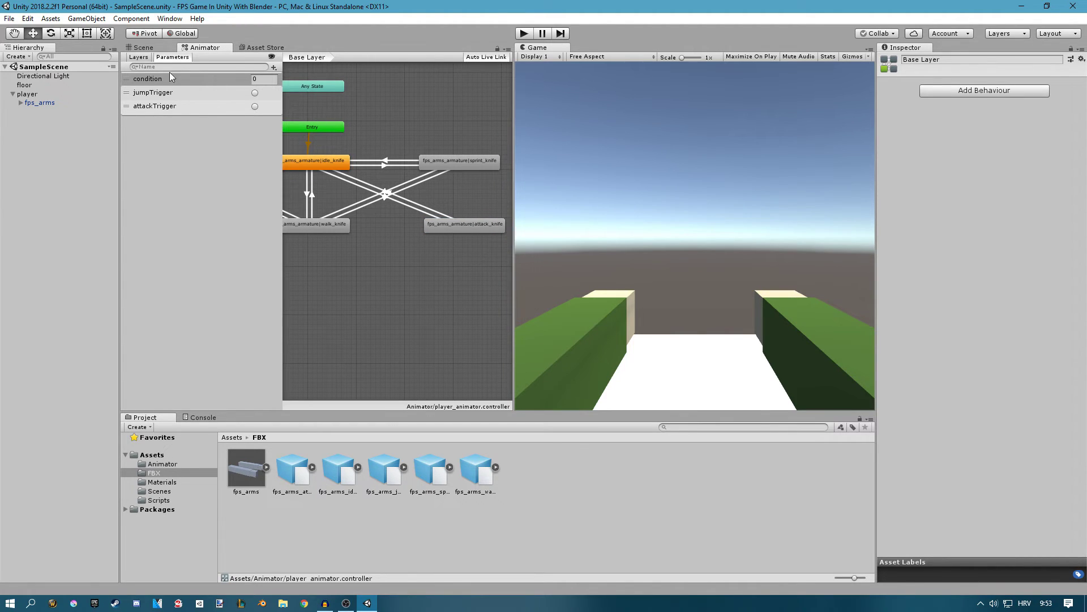
drag(460, 213, 447, 216)
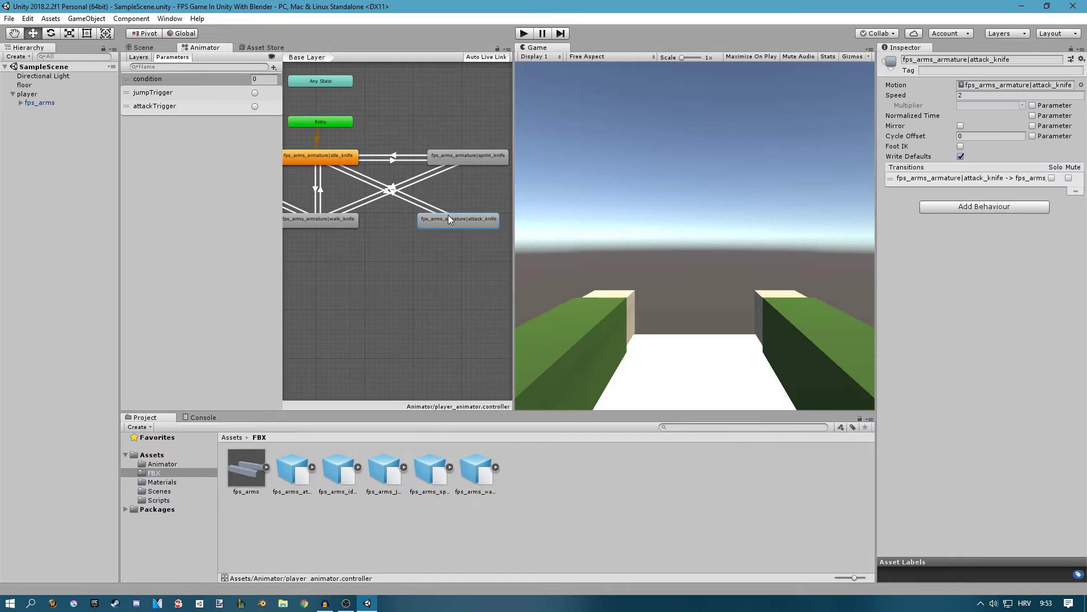
Create transitions in both directions between walk_knife and attack_knife
right_click(345, 223)
click(385, 230)
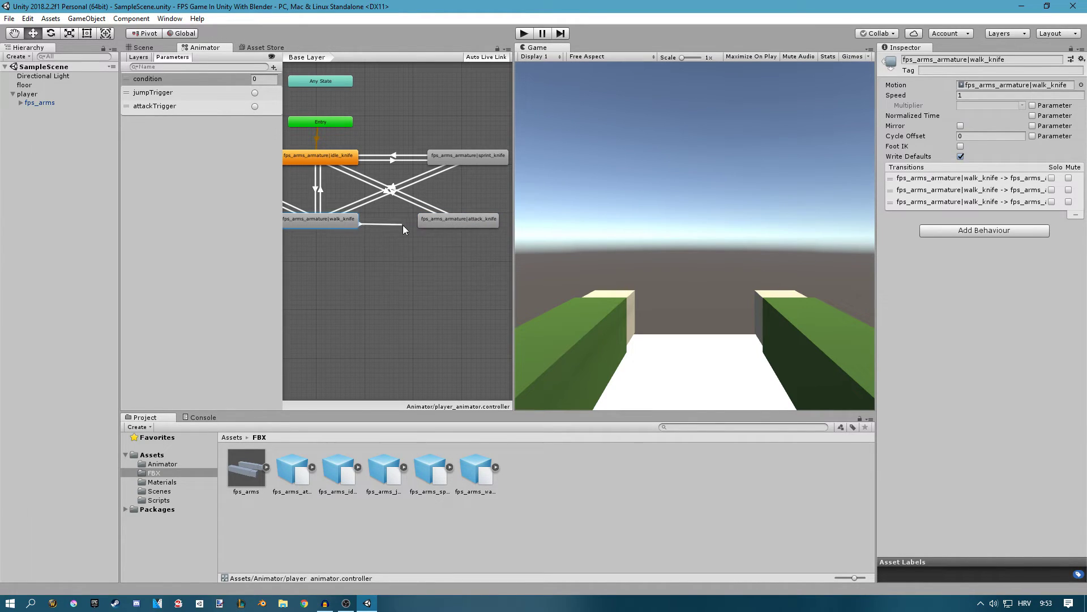
click(426, 219)
right_click(448, 222)
click(470, 229)
click(342, 222)
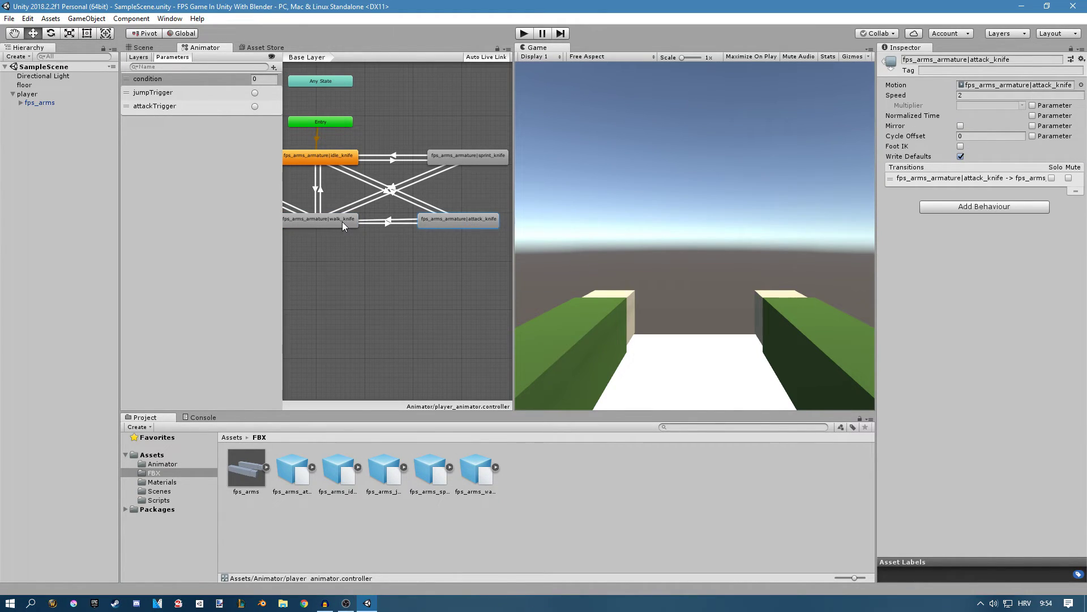
scroll(406, 233, up, 2)
Make attackTrigger the condition of the walk_knife to attack_knife transition, and disable its exit time
click(386, 221)
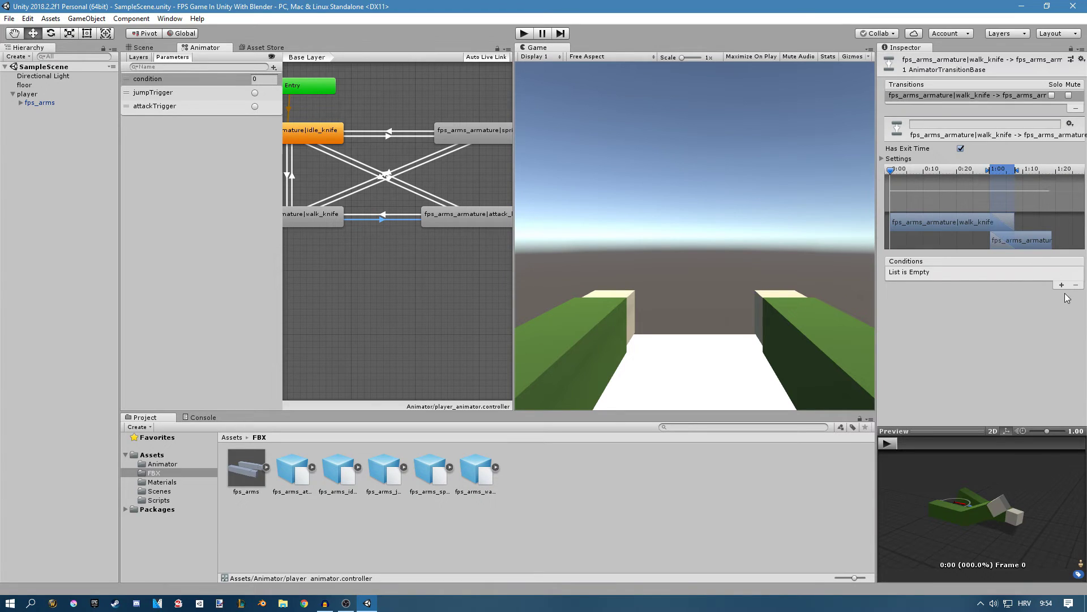
click(1062, 285)
click(983, 273)
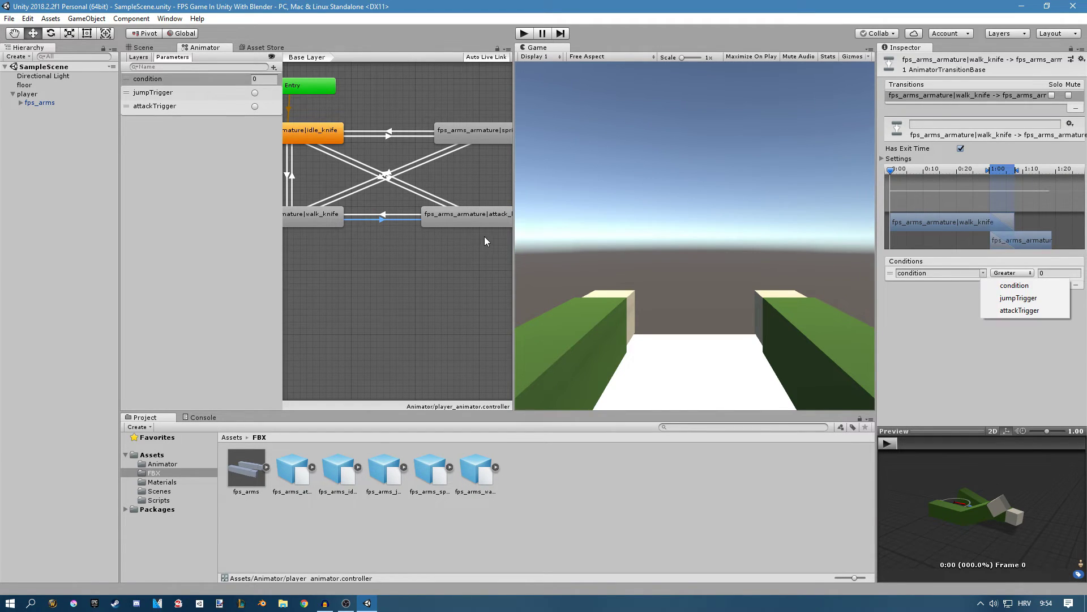
click(1020, 310)
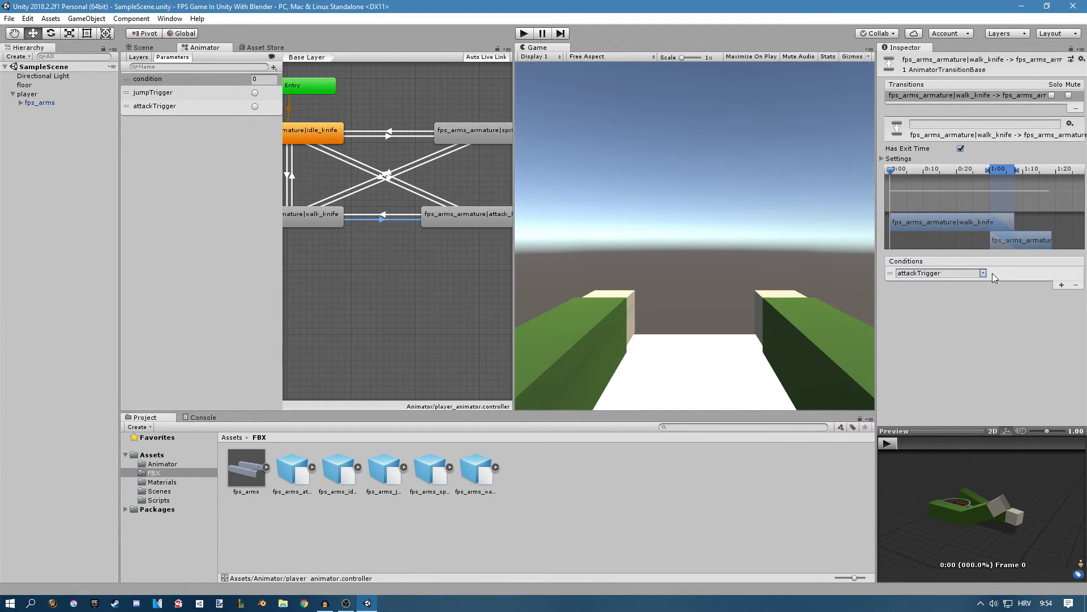
click(960, 149)
Make the attack_knife to walk_knife transition require condition to equal 1
click(394, 215)
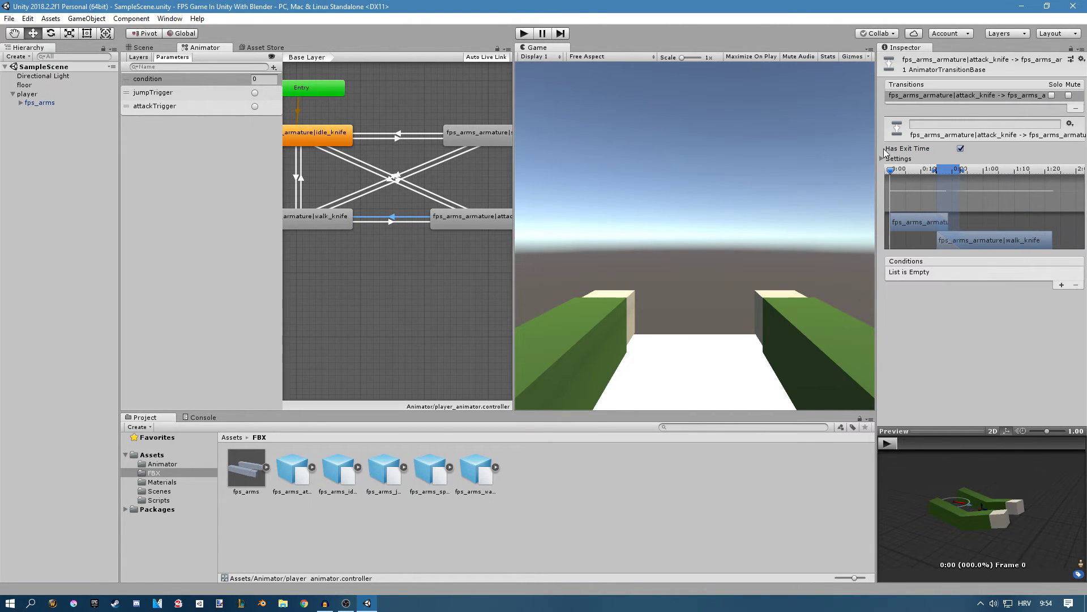
click(1062, 285)
click(983, 273)
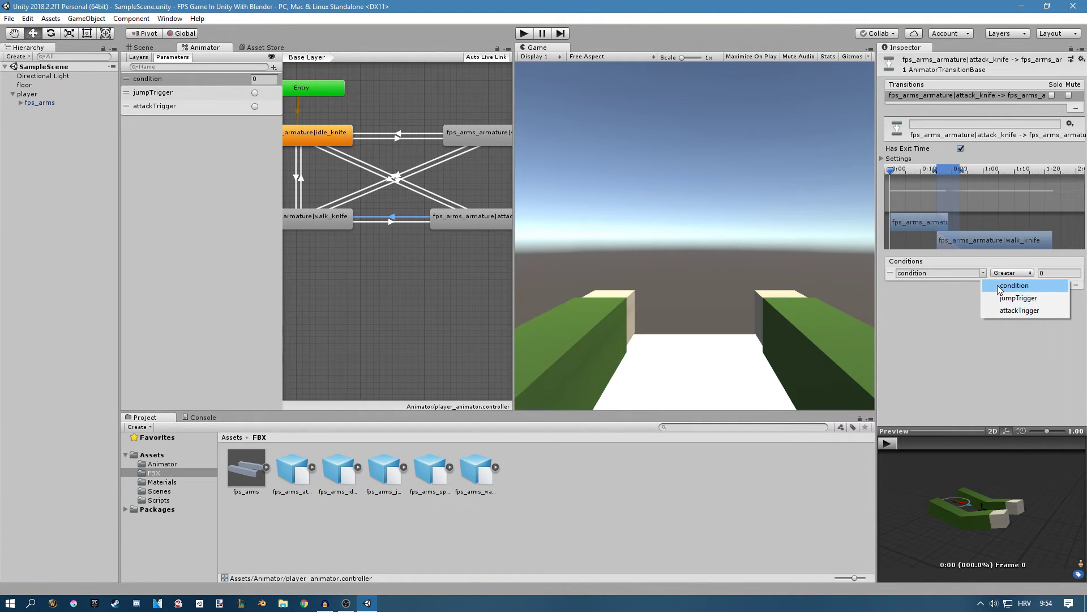
click(936, 285)
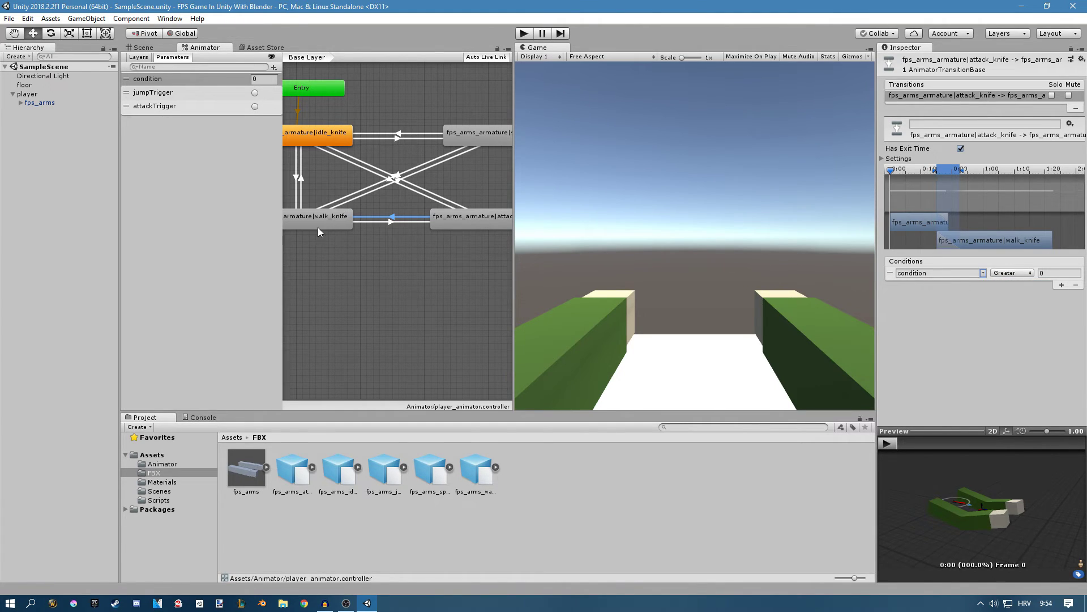
click(1012, 273)
click(1014, 306)
click(1059, 273)
text(1)
Align attack_knife directly below sprint_knife and create transitions in both directions between the two states
middle_drag(444, 150, 385, 147)
drag(430, 215, 452, 214)
right_click(444, 212)
click(467, 221)
click(457, 141)
right_click(462, 139)
click(479, 145)
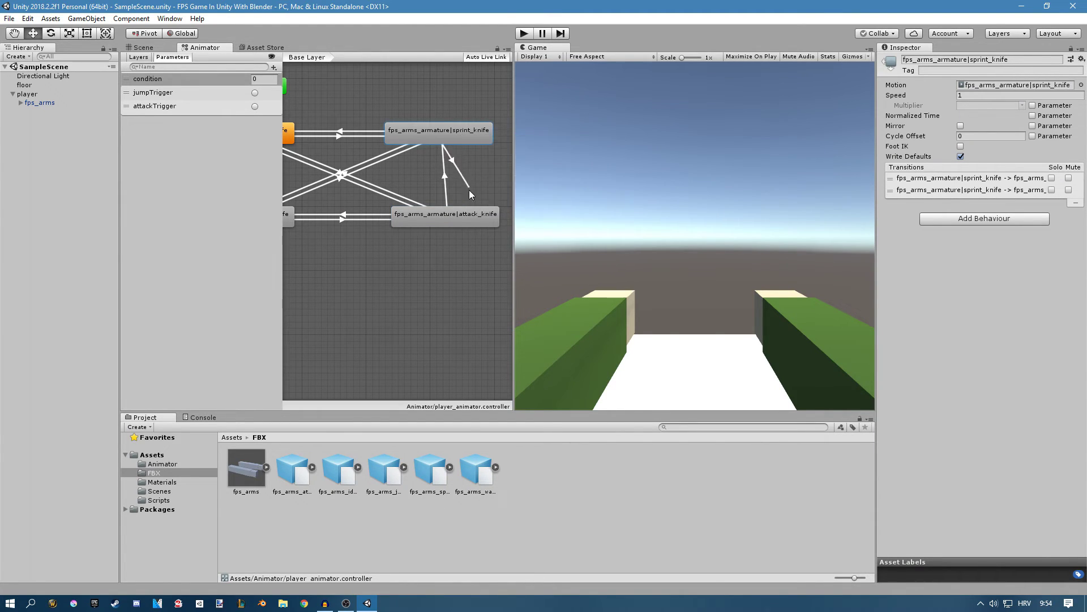
click(466, 215)
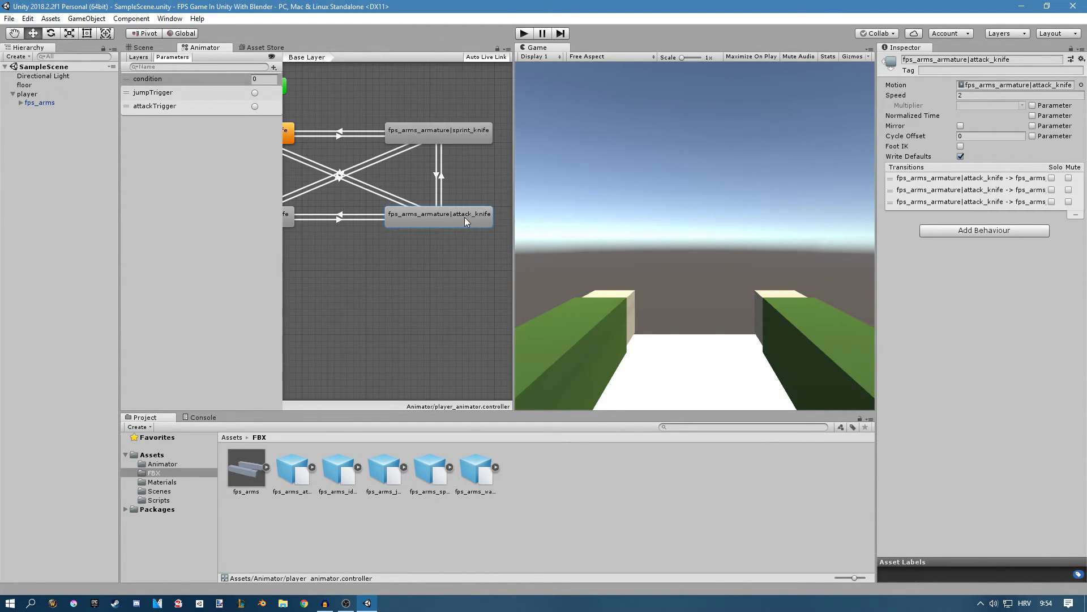
Make attackTrigger the condition of the sprint_knife to attack_knife transition, and disable its exit time
click(441, 176)
click(436, 169)
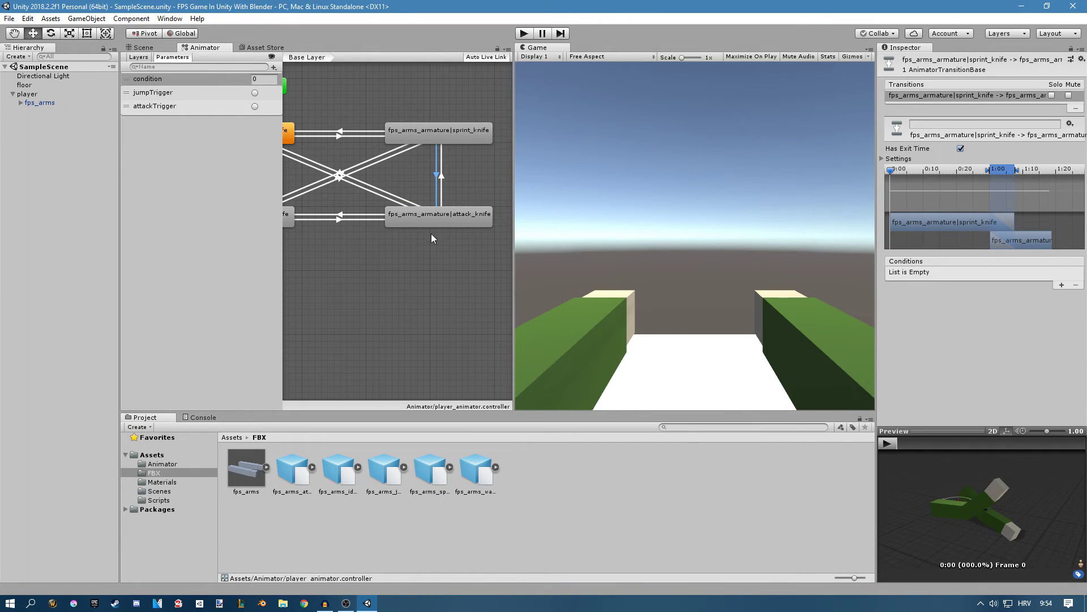
click(1062, 285)
click(984, 273)
click(1004, 309)
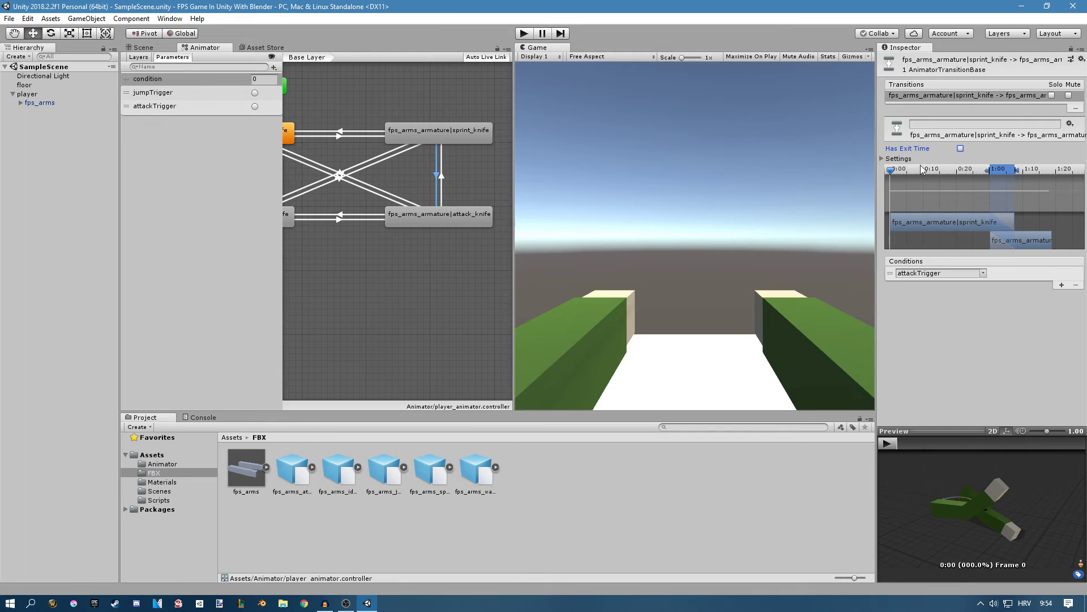
Make the attack_knife to sprint_knife transition require condition to equal 2
click(442, 177)
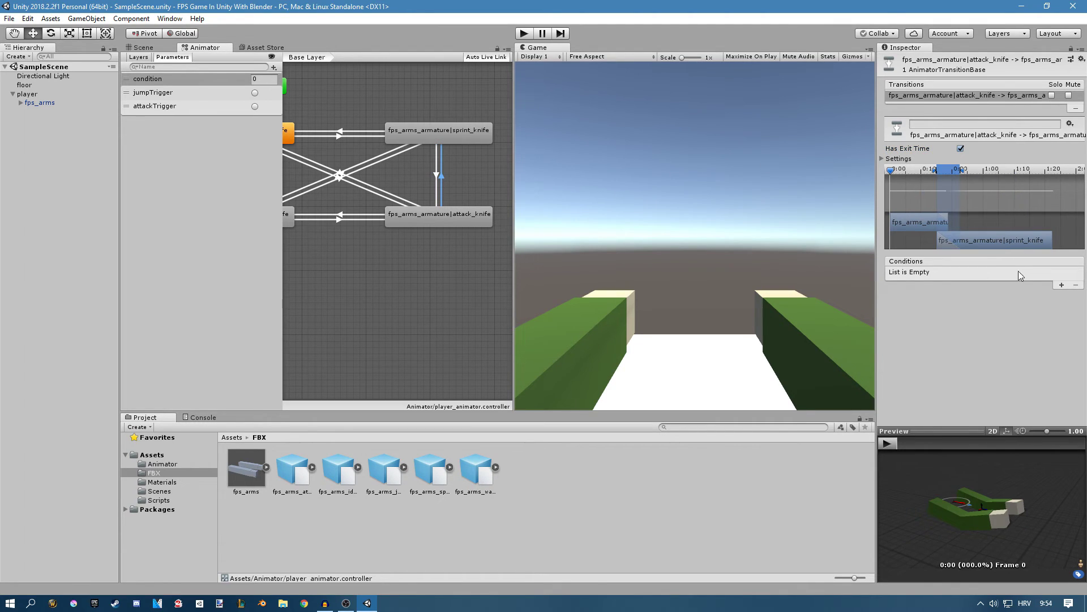
click(1062, 285)
click(982, 273)
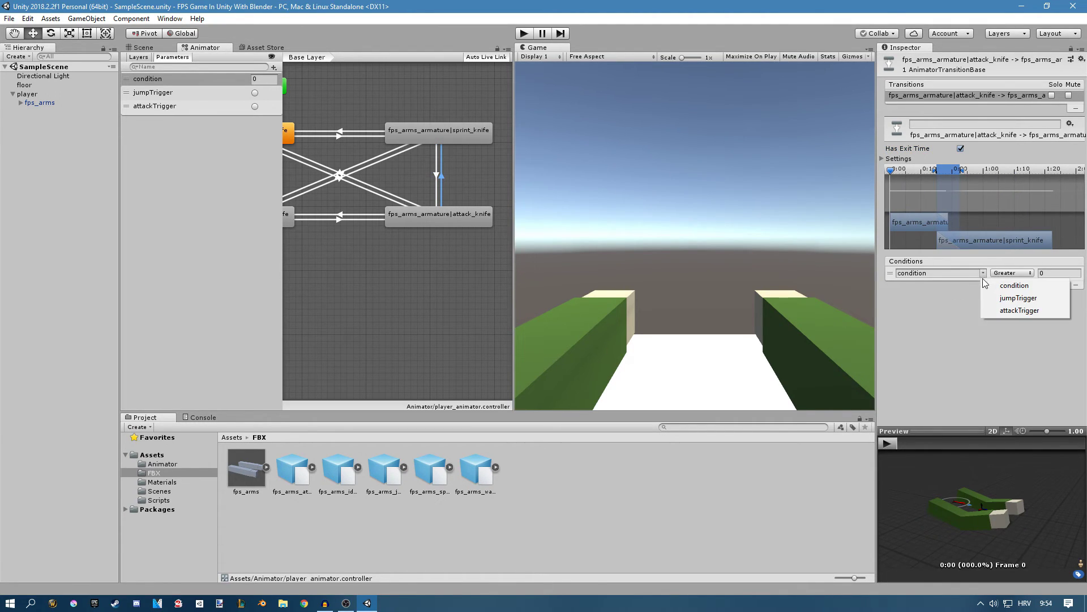
click(1023, 278)
click(1023, 274)
click(1008, 309)
text(2)
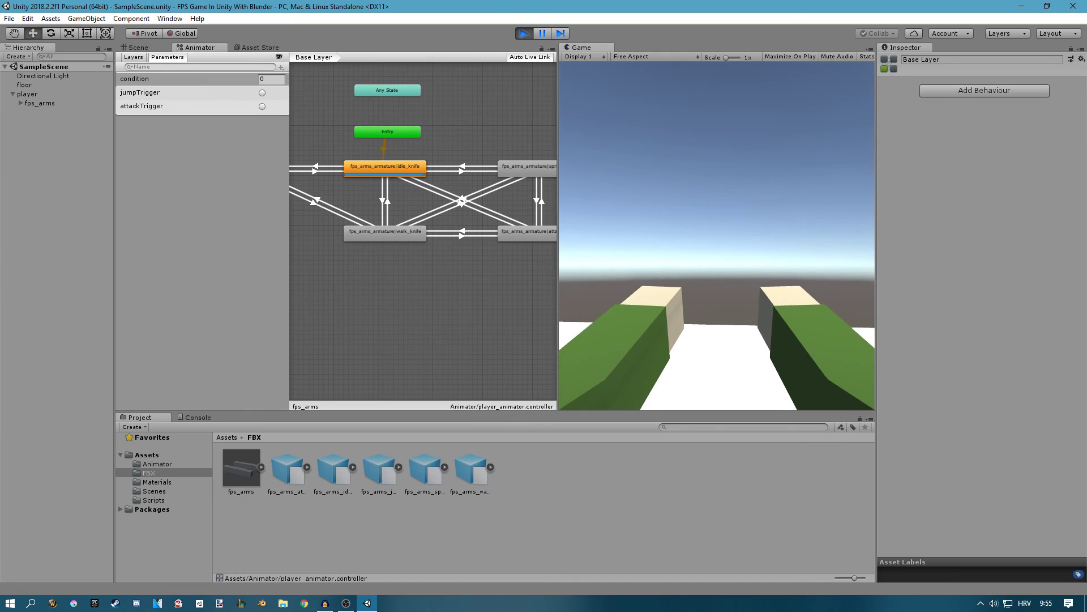
In the running game, fire attackTrigger with condition at 0, 1 and 2 to check each attack transition, and stop the game
key(super)
key(super)
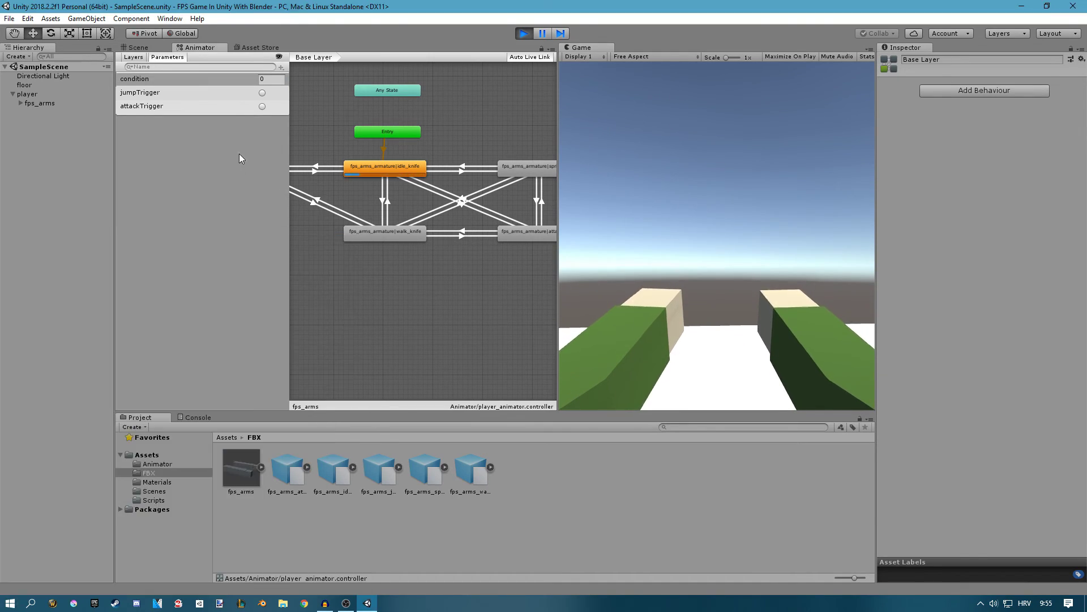
click(262, 106)
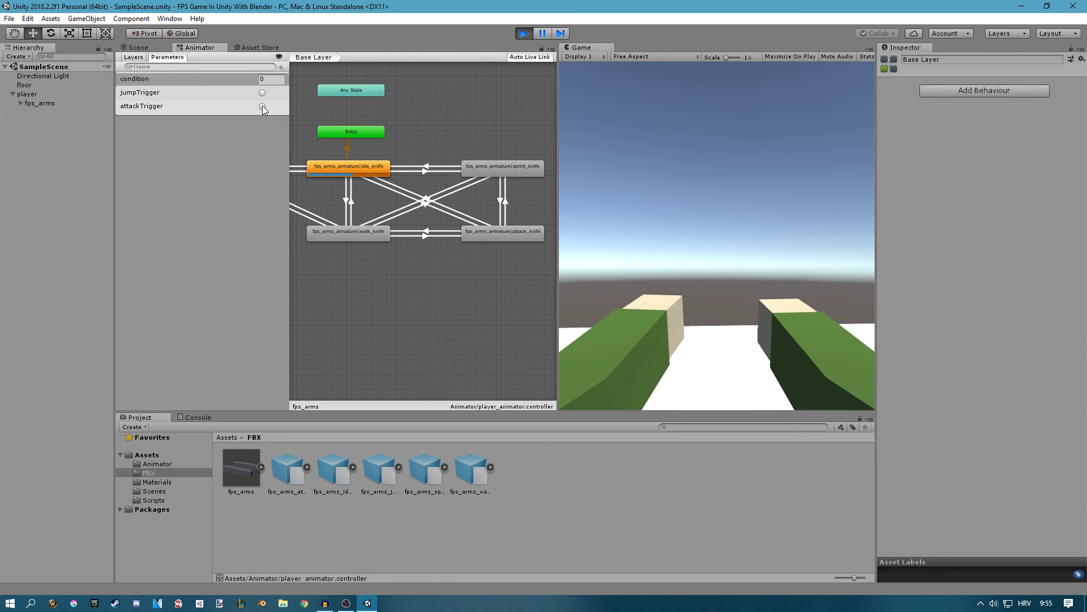
click(271, 79)
text(1)
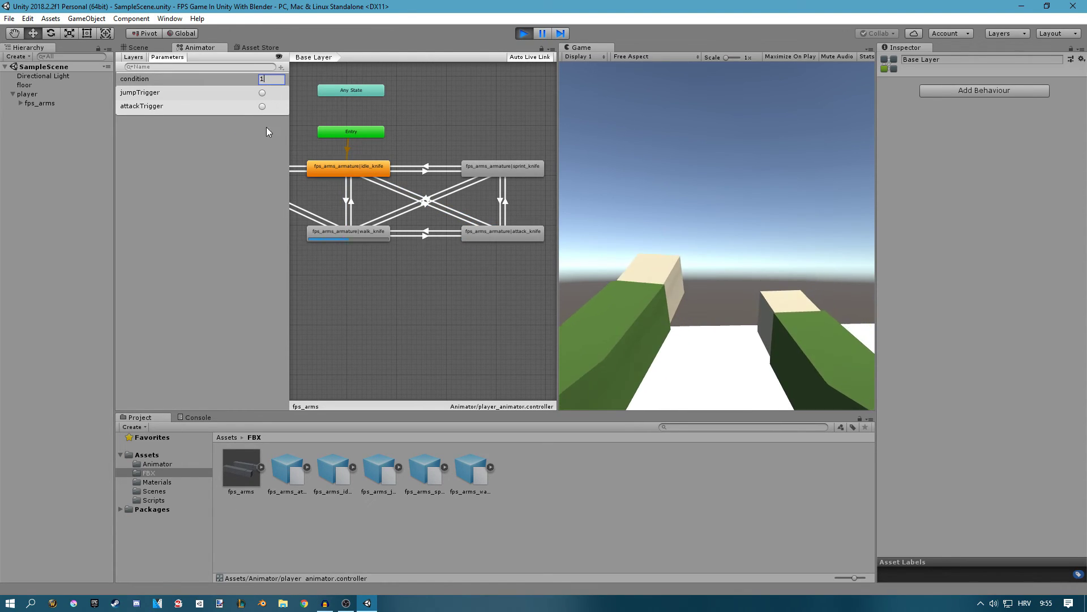
click(263, 107)
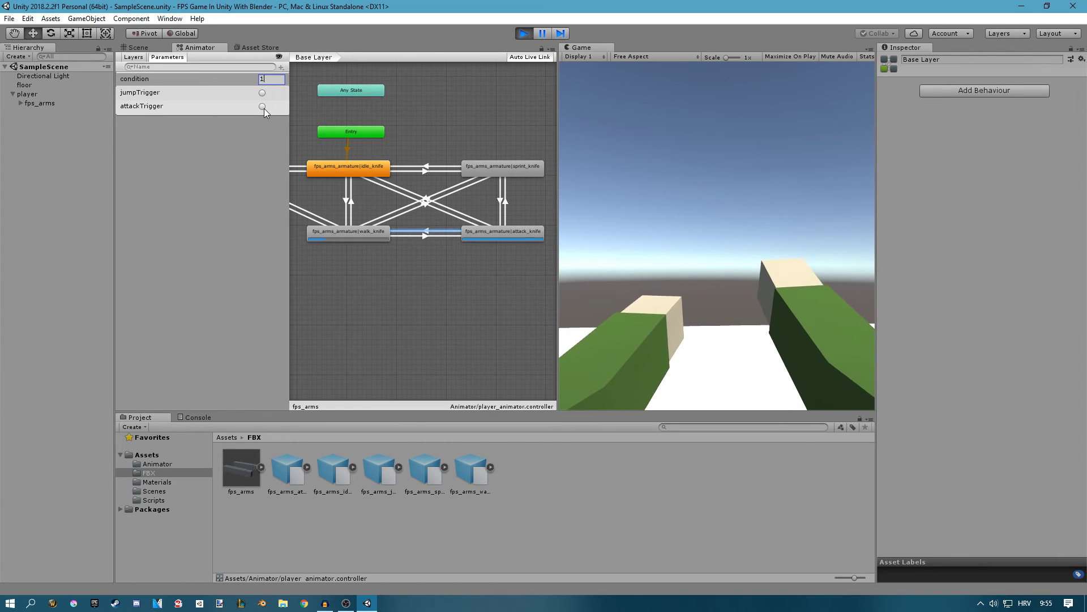
text(2)
click(263, 107)
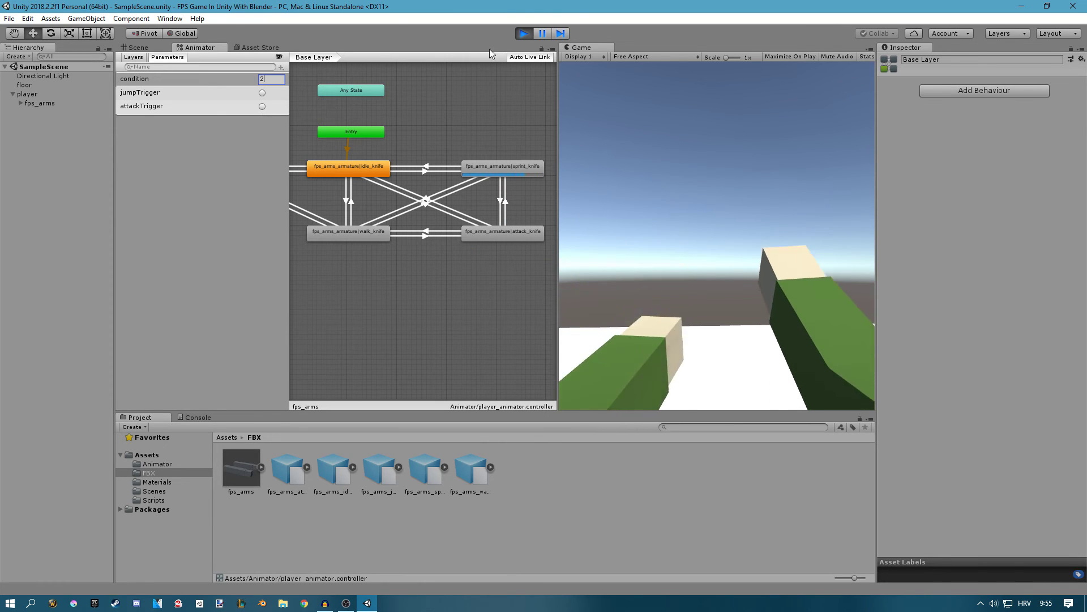
click(524, 32)
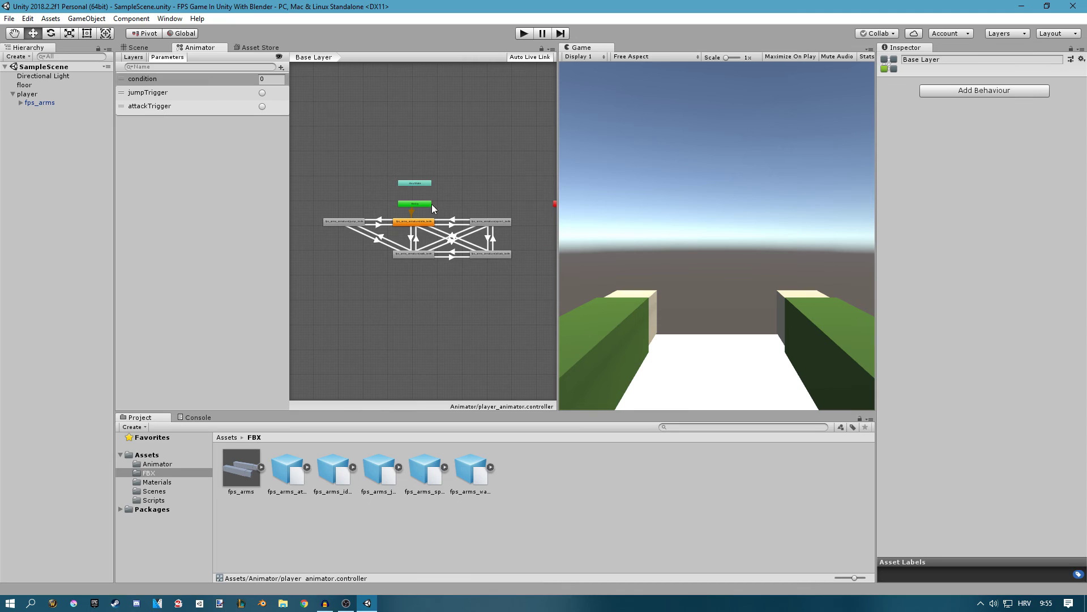
scroll(431, 203, up, 5)
scroll(436, 250, down, 2)
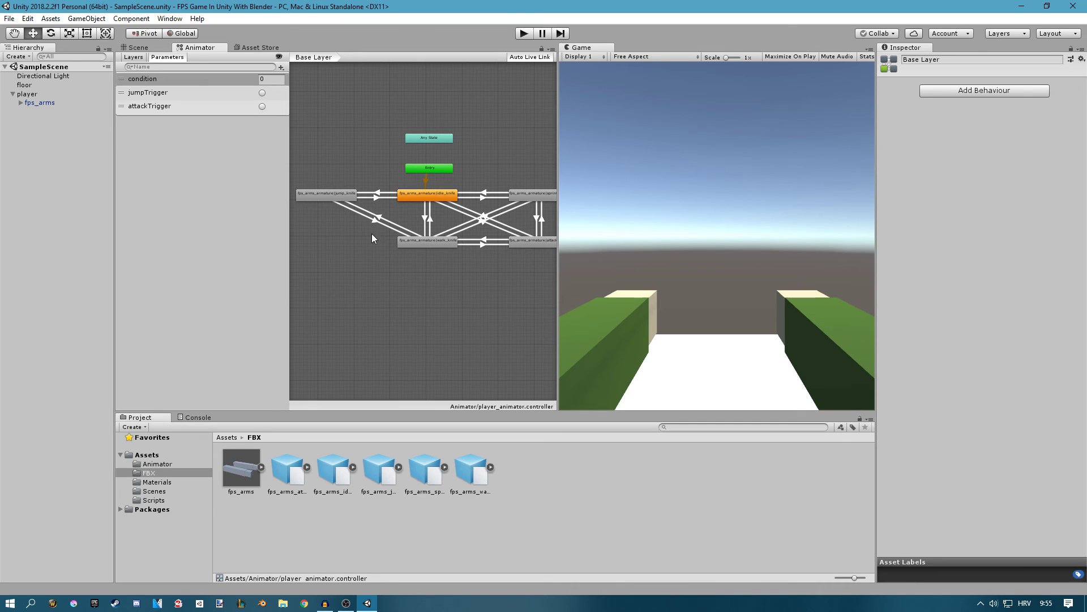
middle_drag(442, 262, 420, 270)
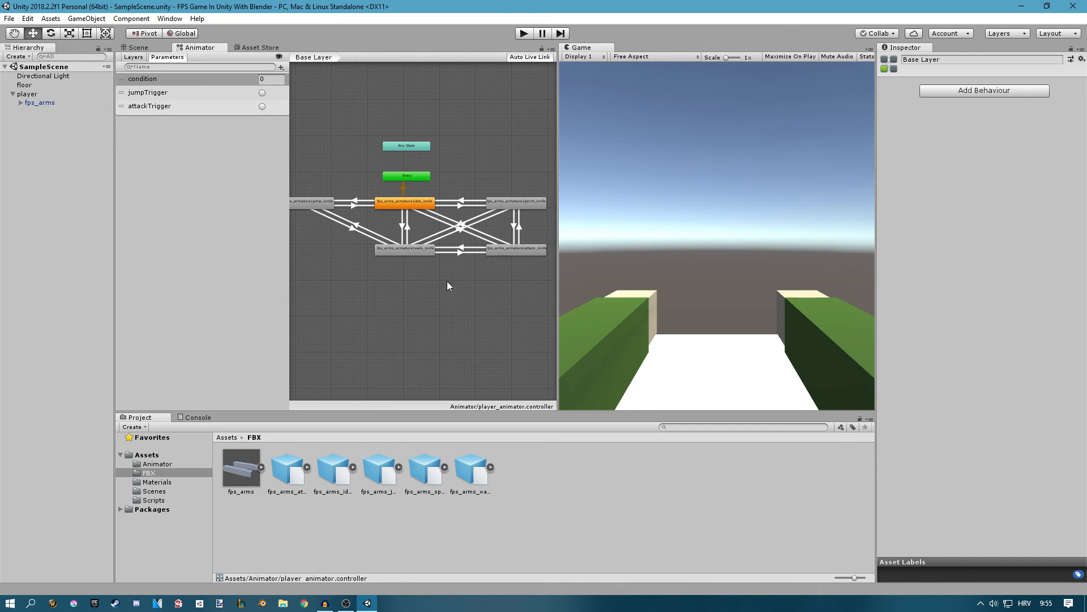